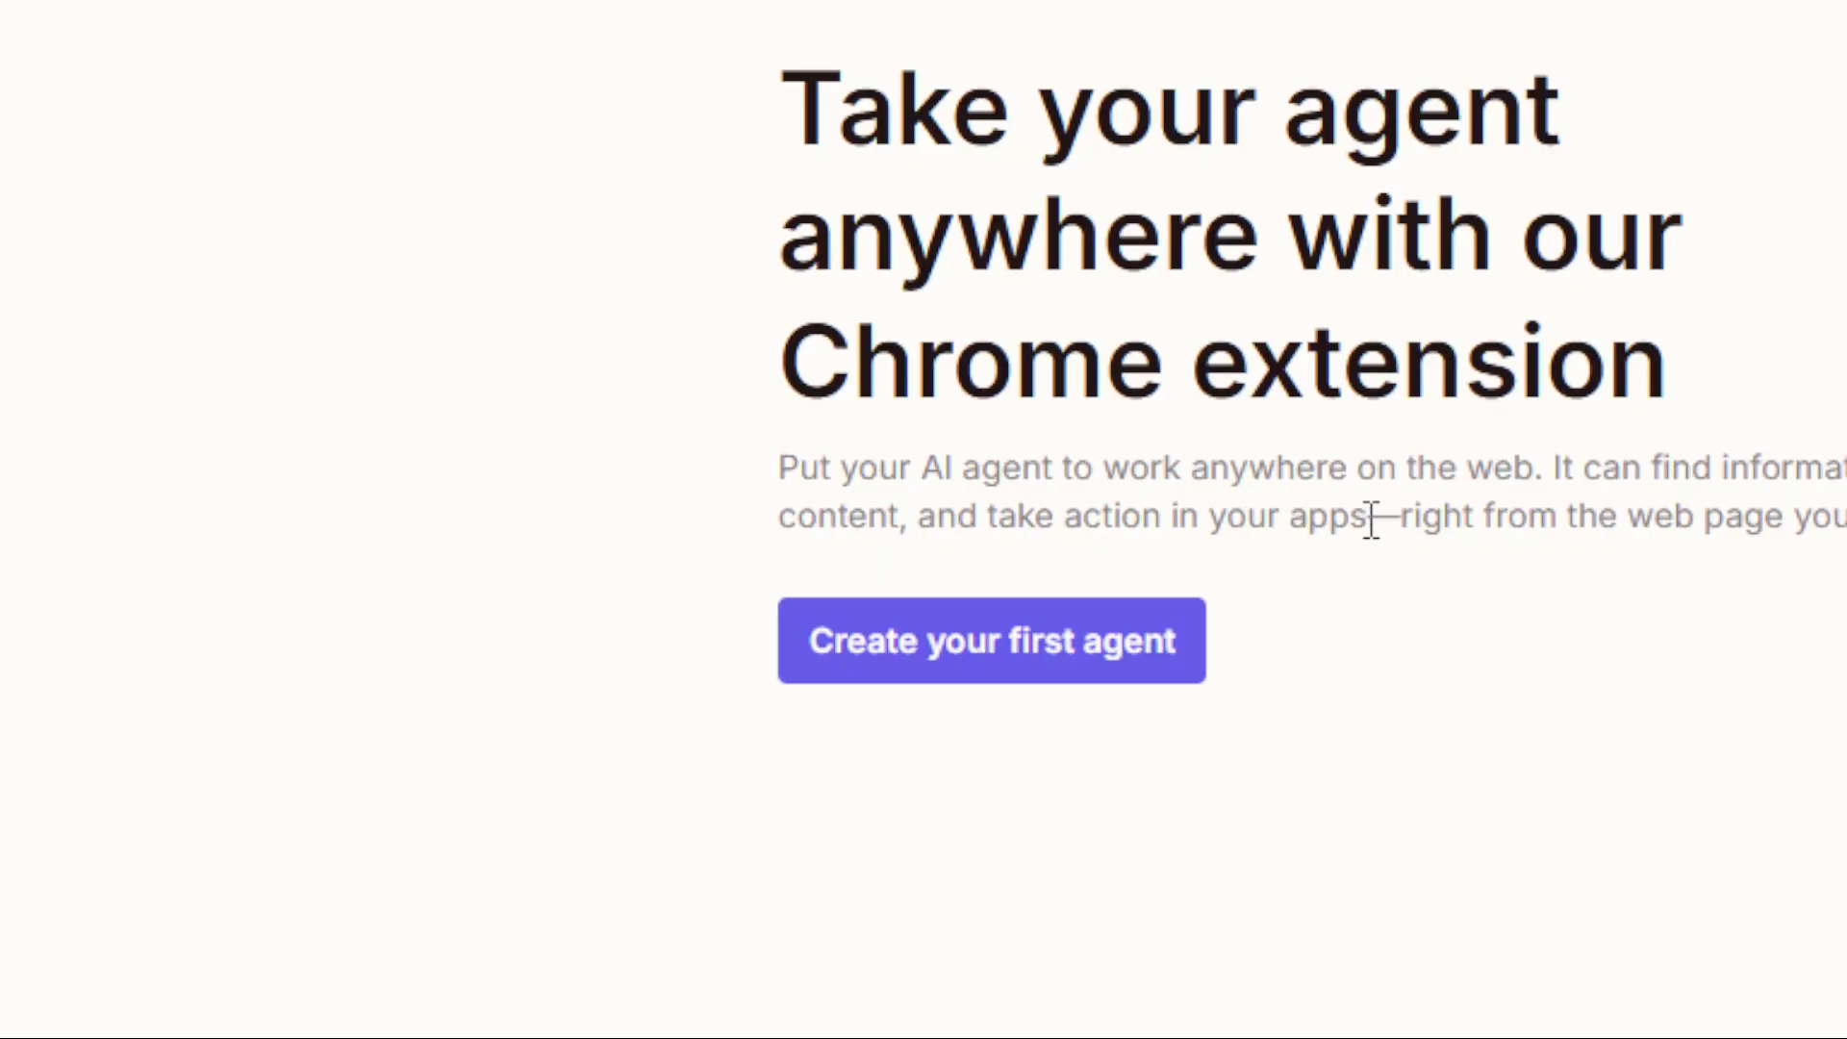
Step: Start creating a first agent to open the new agent dialog with its template list
left_click(1832, 615)
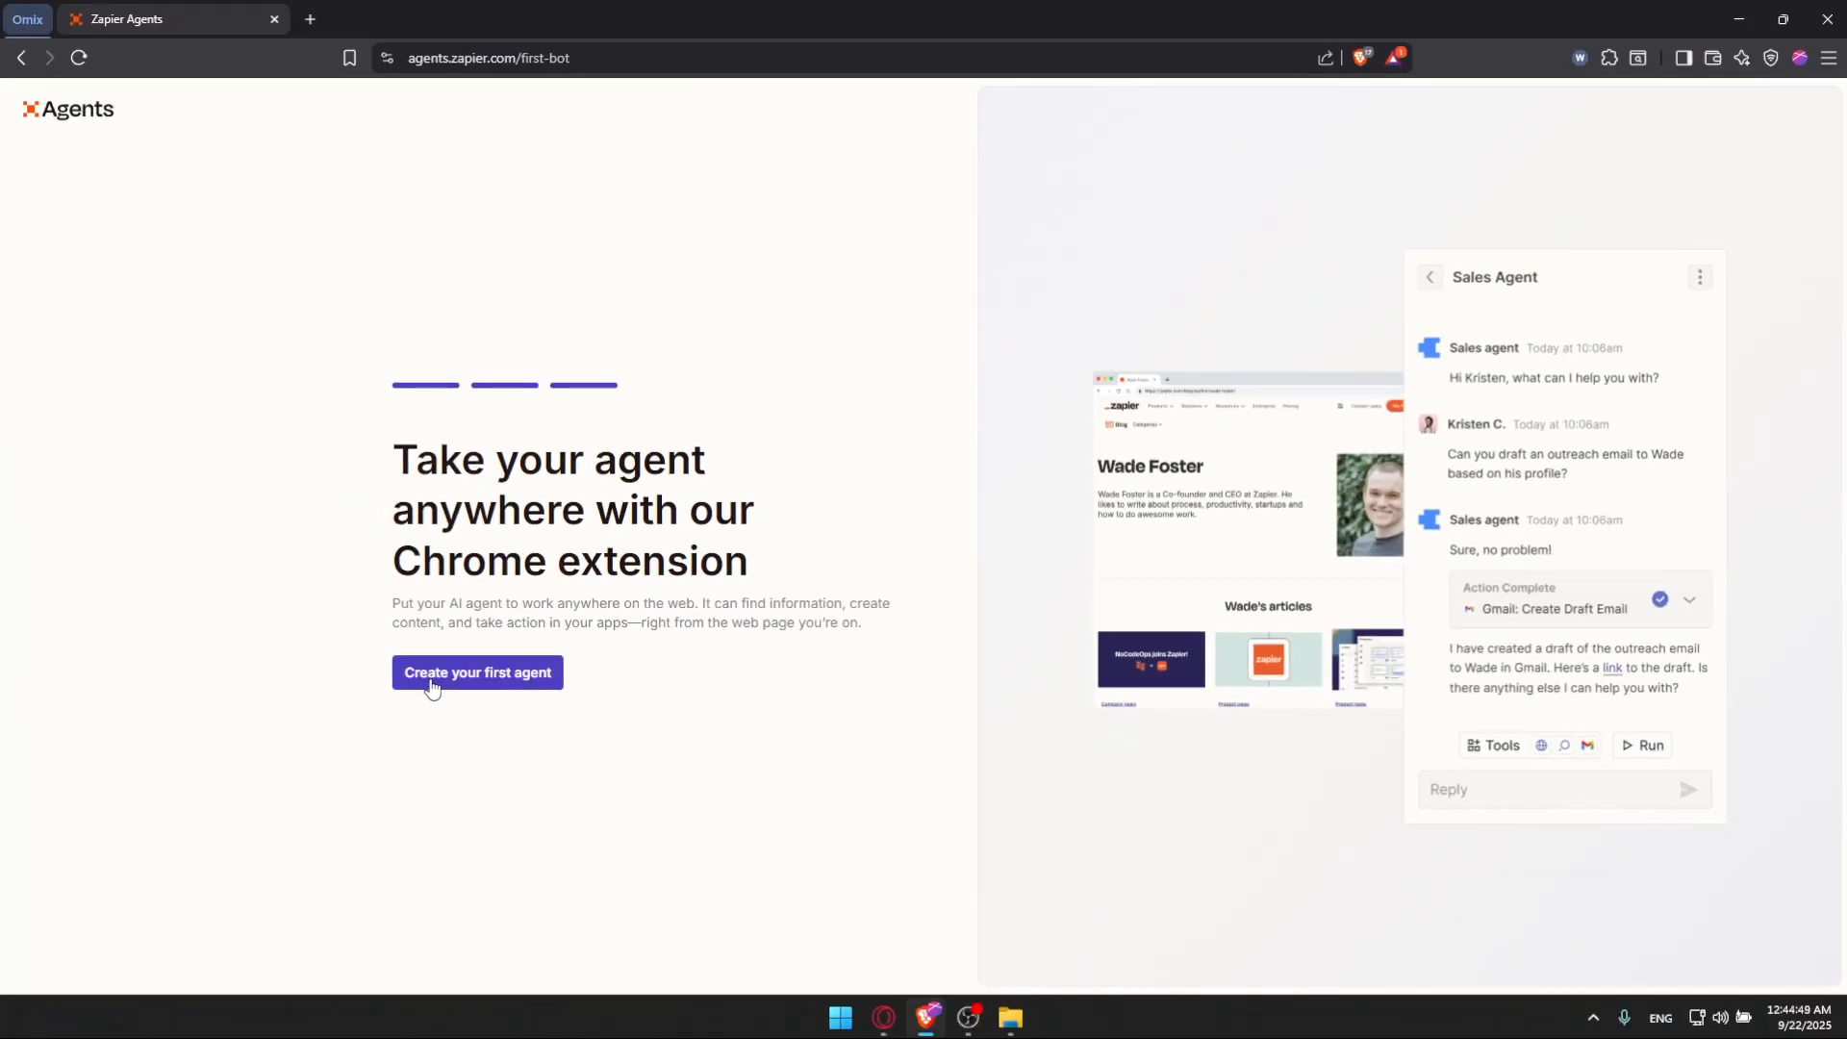
left_click(431, 683)
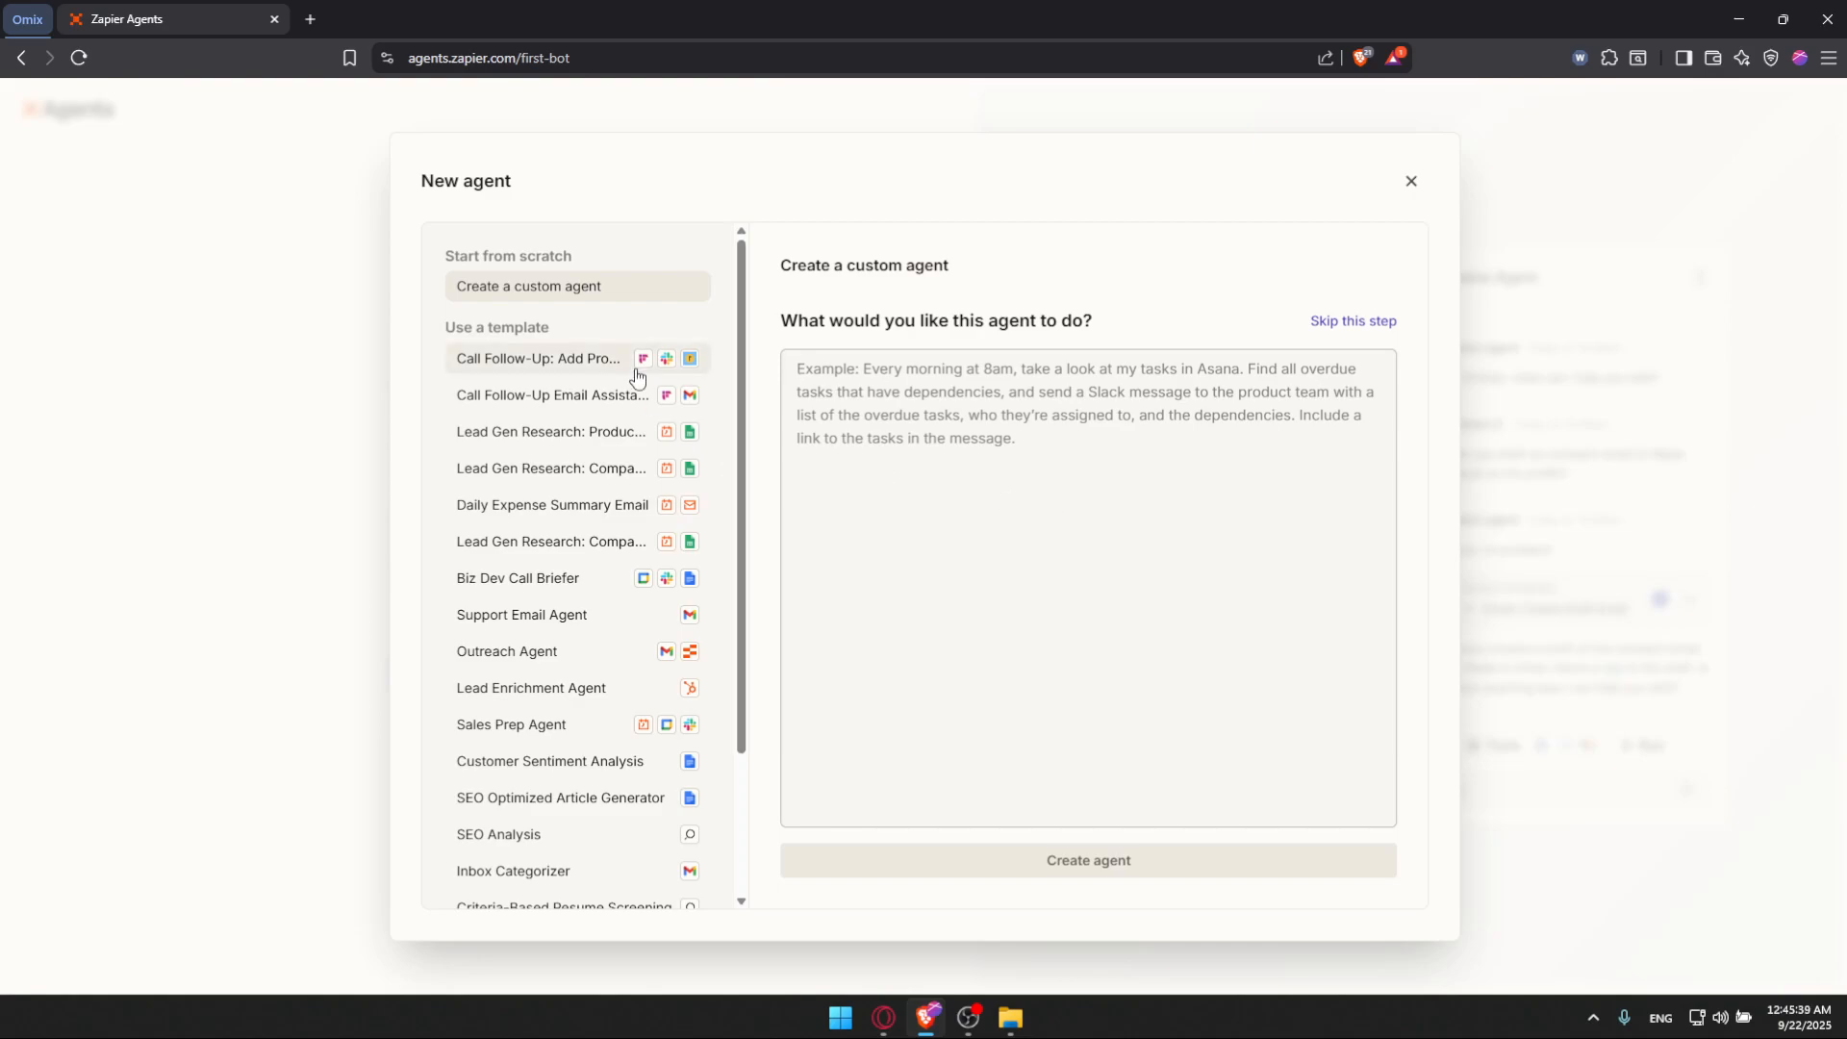
scroll(555, 362, "down", 2)
scroll(553, 394, "up", 2)
scroll(540, 361, "down", 2)
scroll(567, 438, "up", 2)
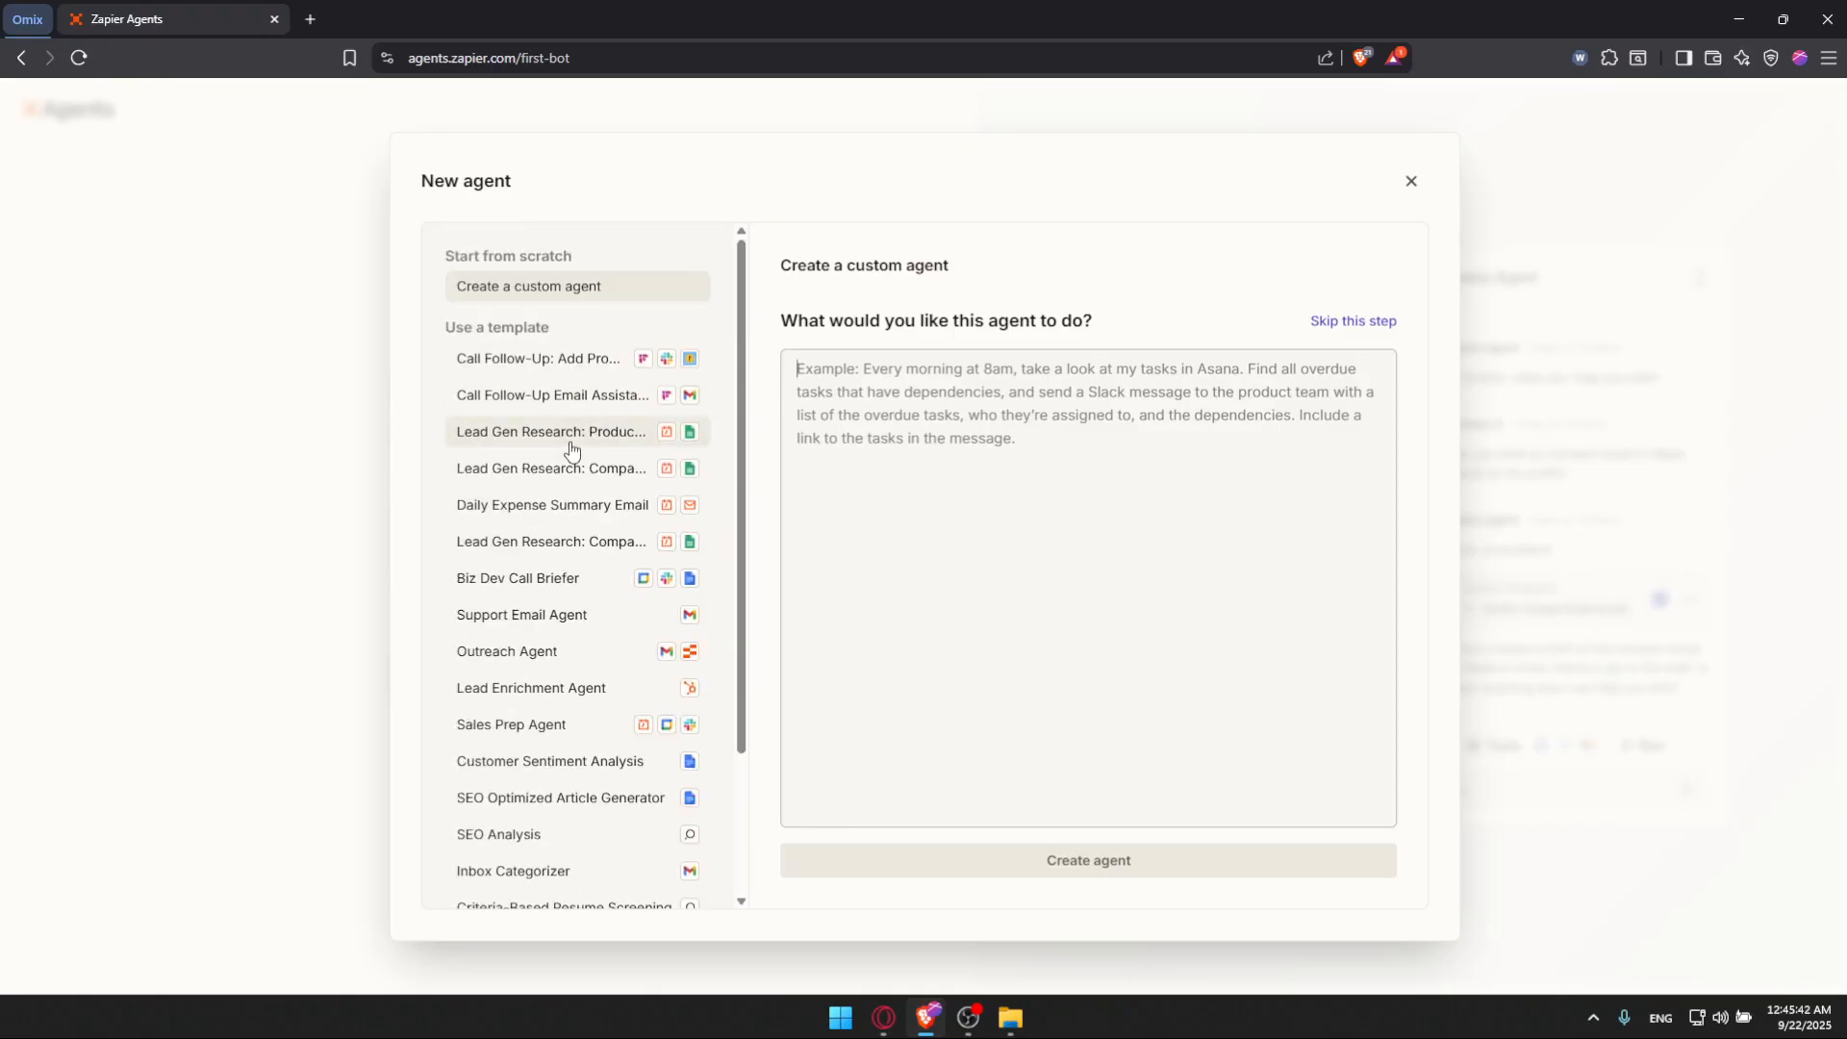
Step: Preview the available agent templates one by one to compare what each does
left_click(538, 360)
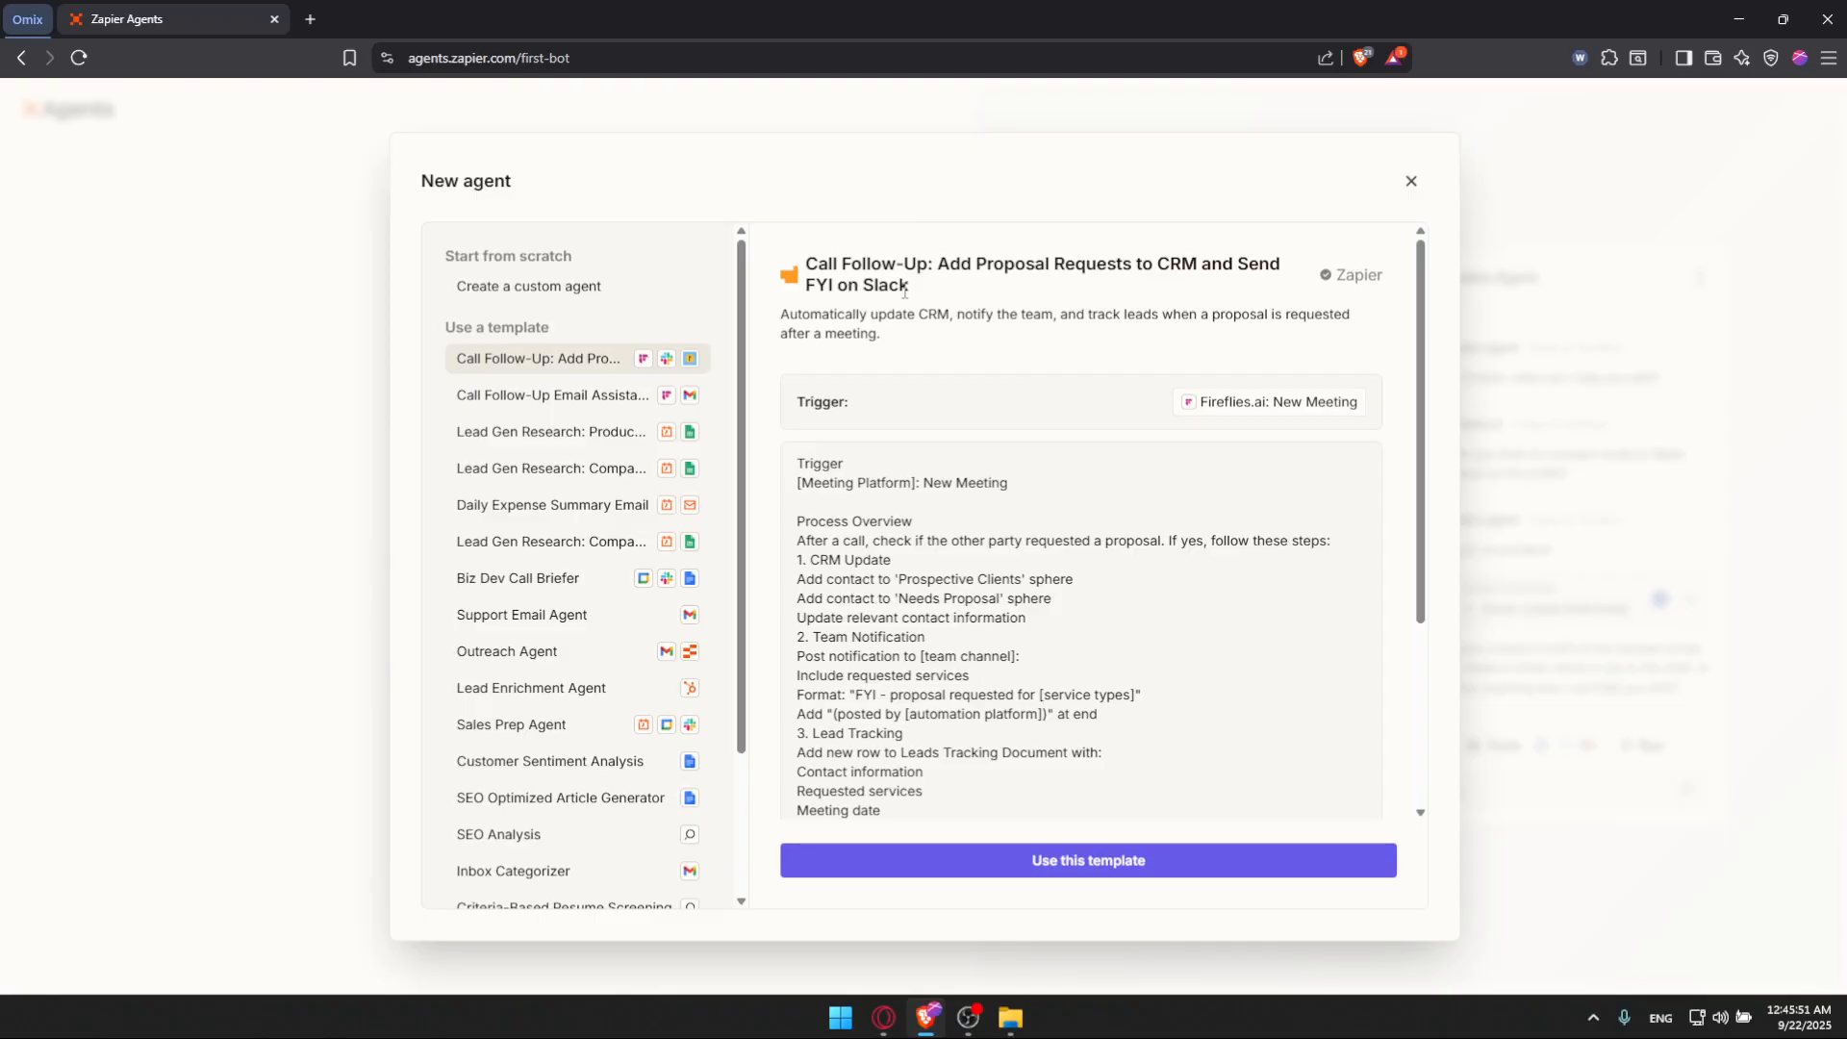
left_click(539, 396)
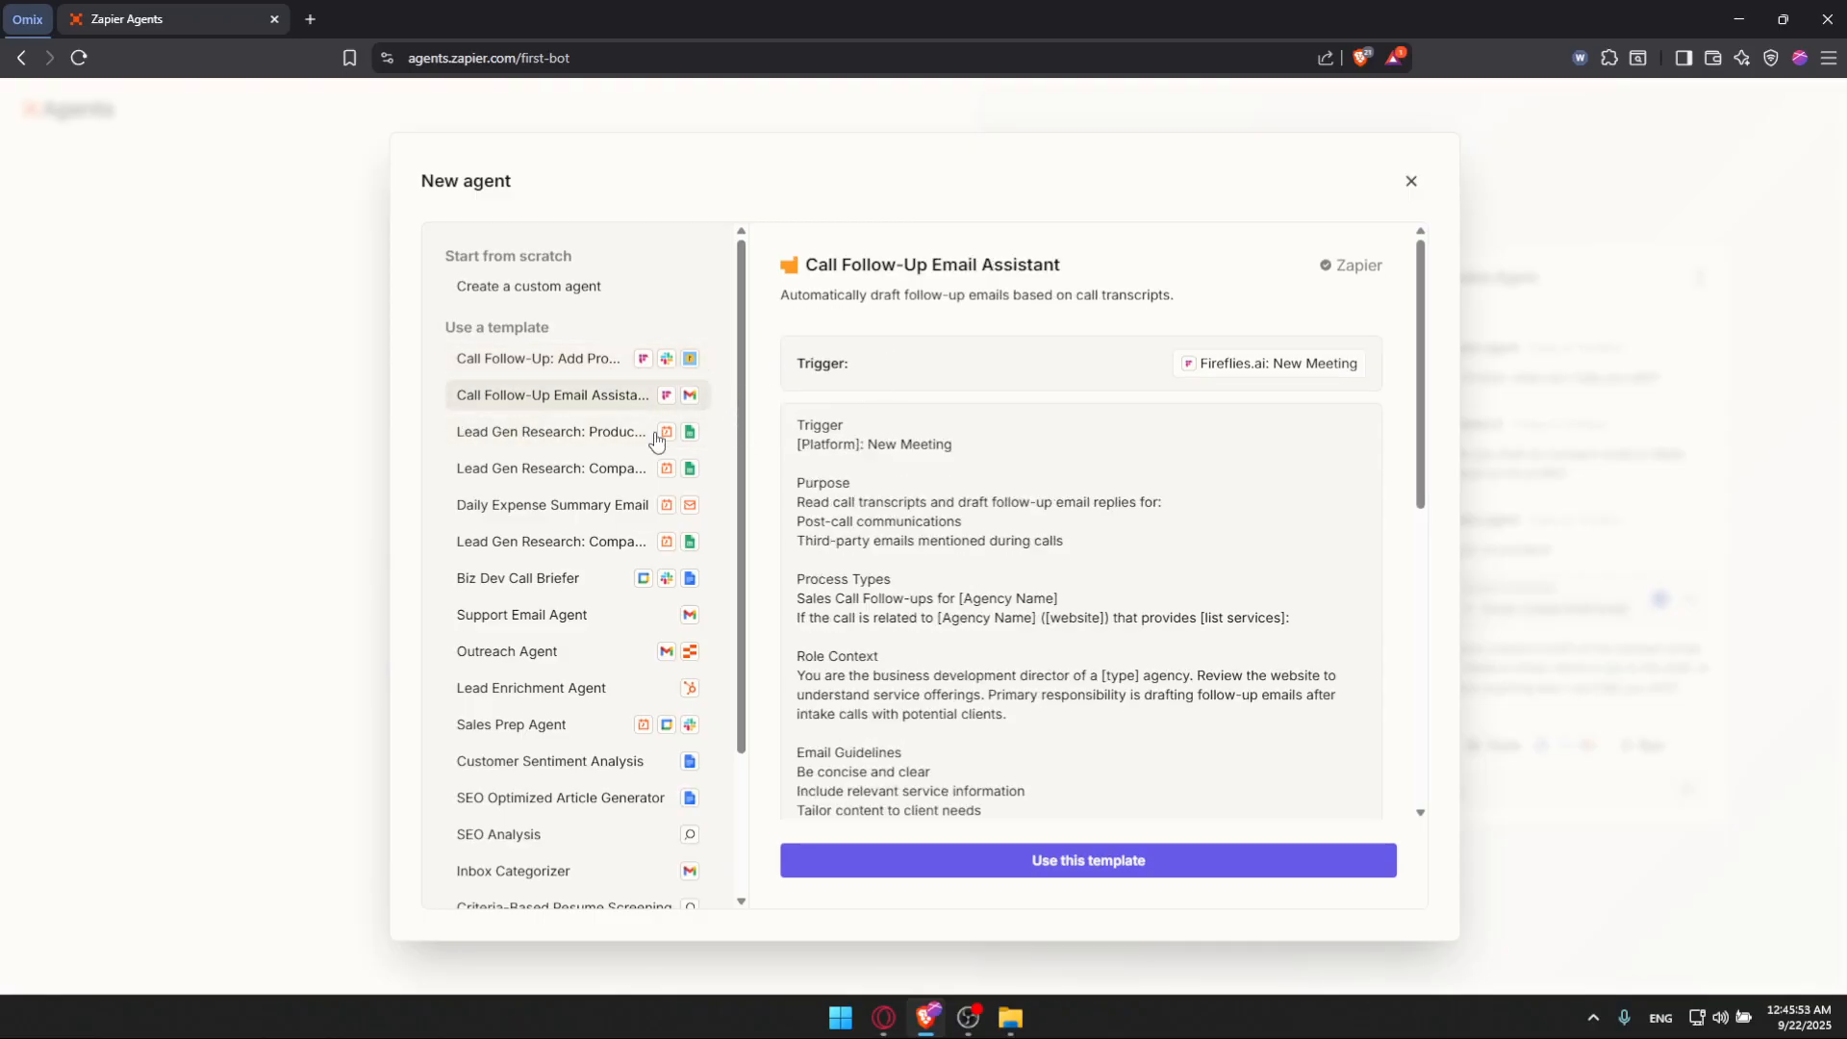
left_click(591, 431)
left_click(556, 468)
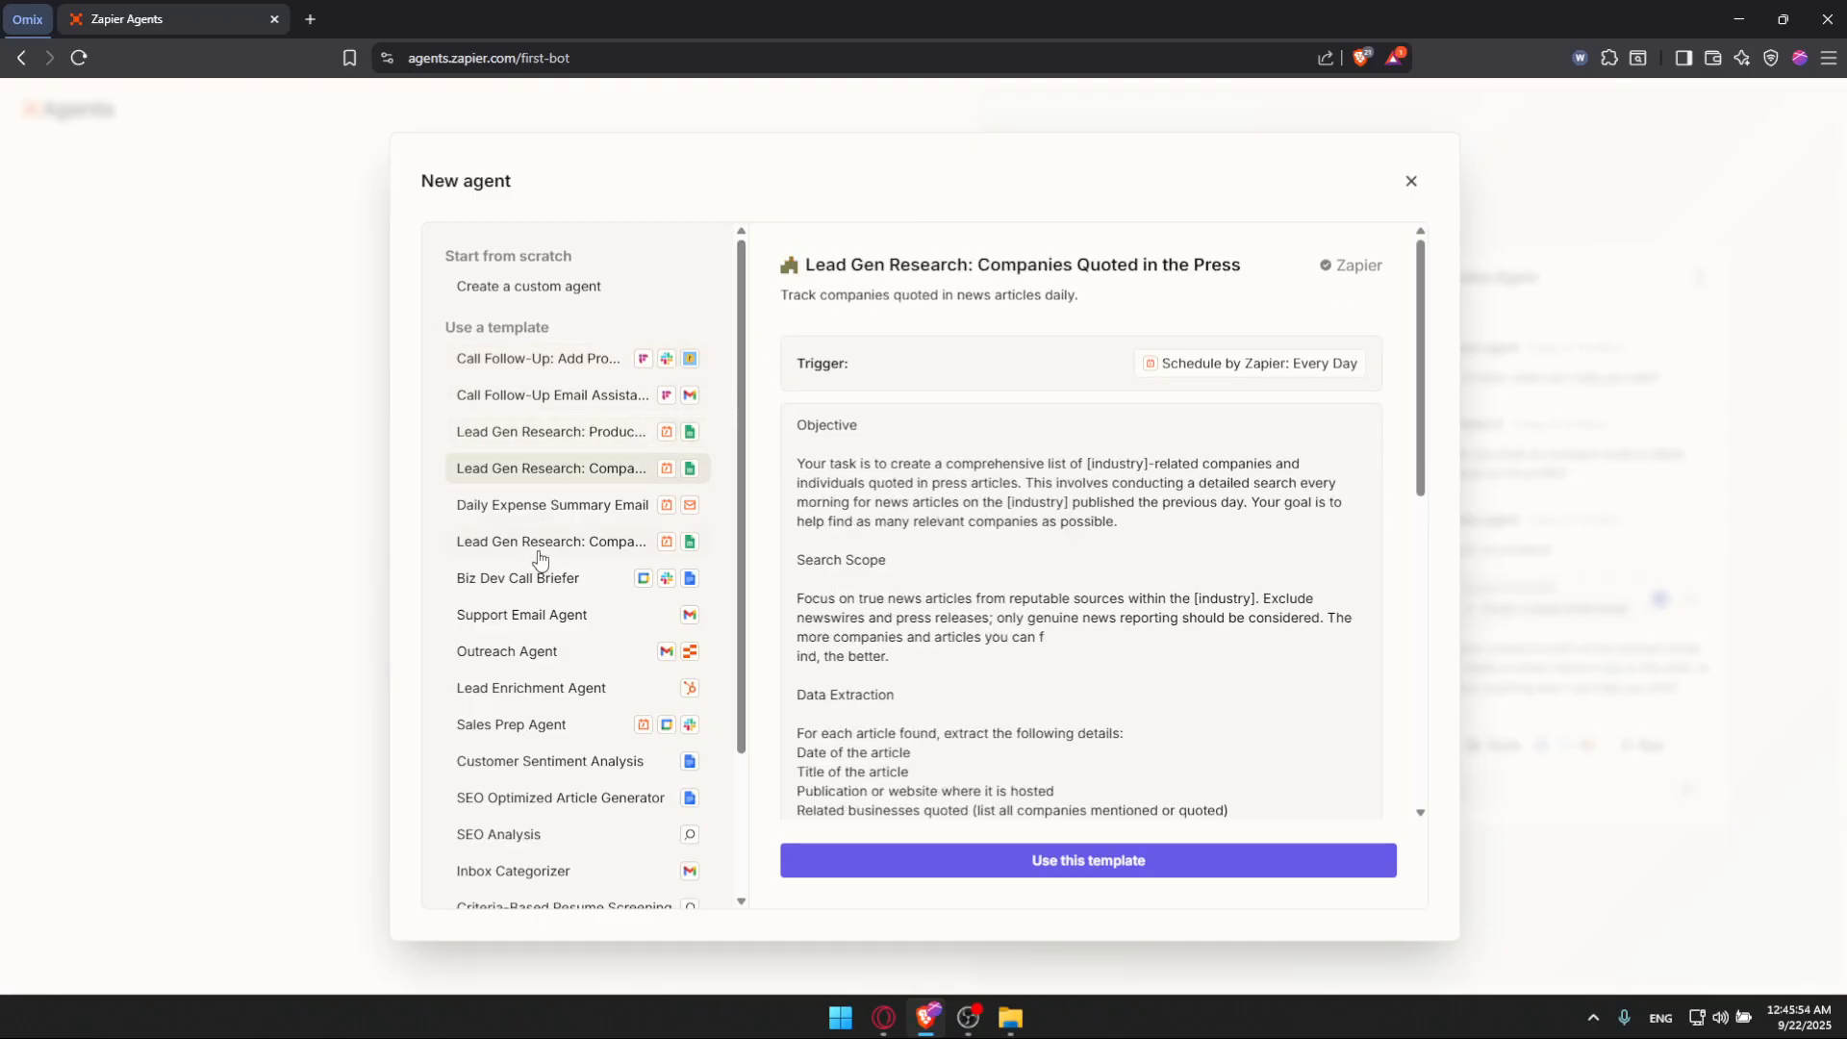
left_click(551, 623)
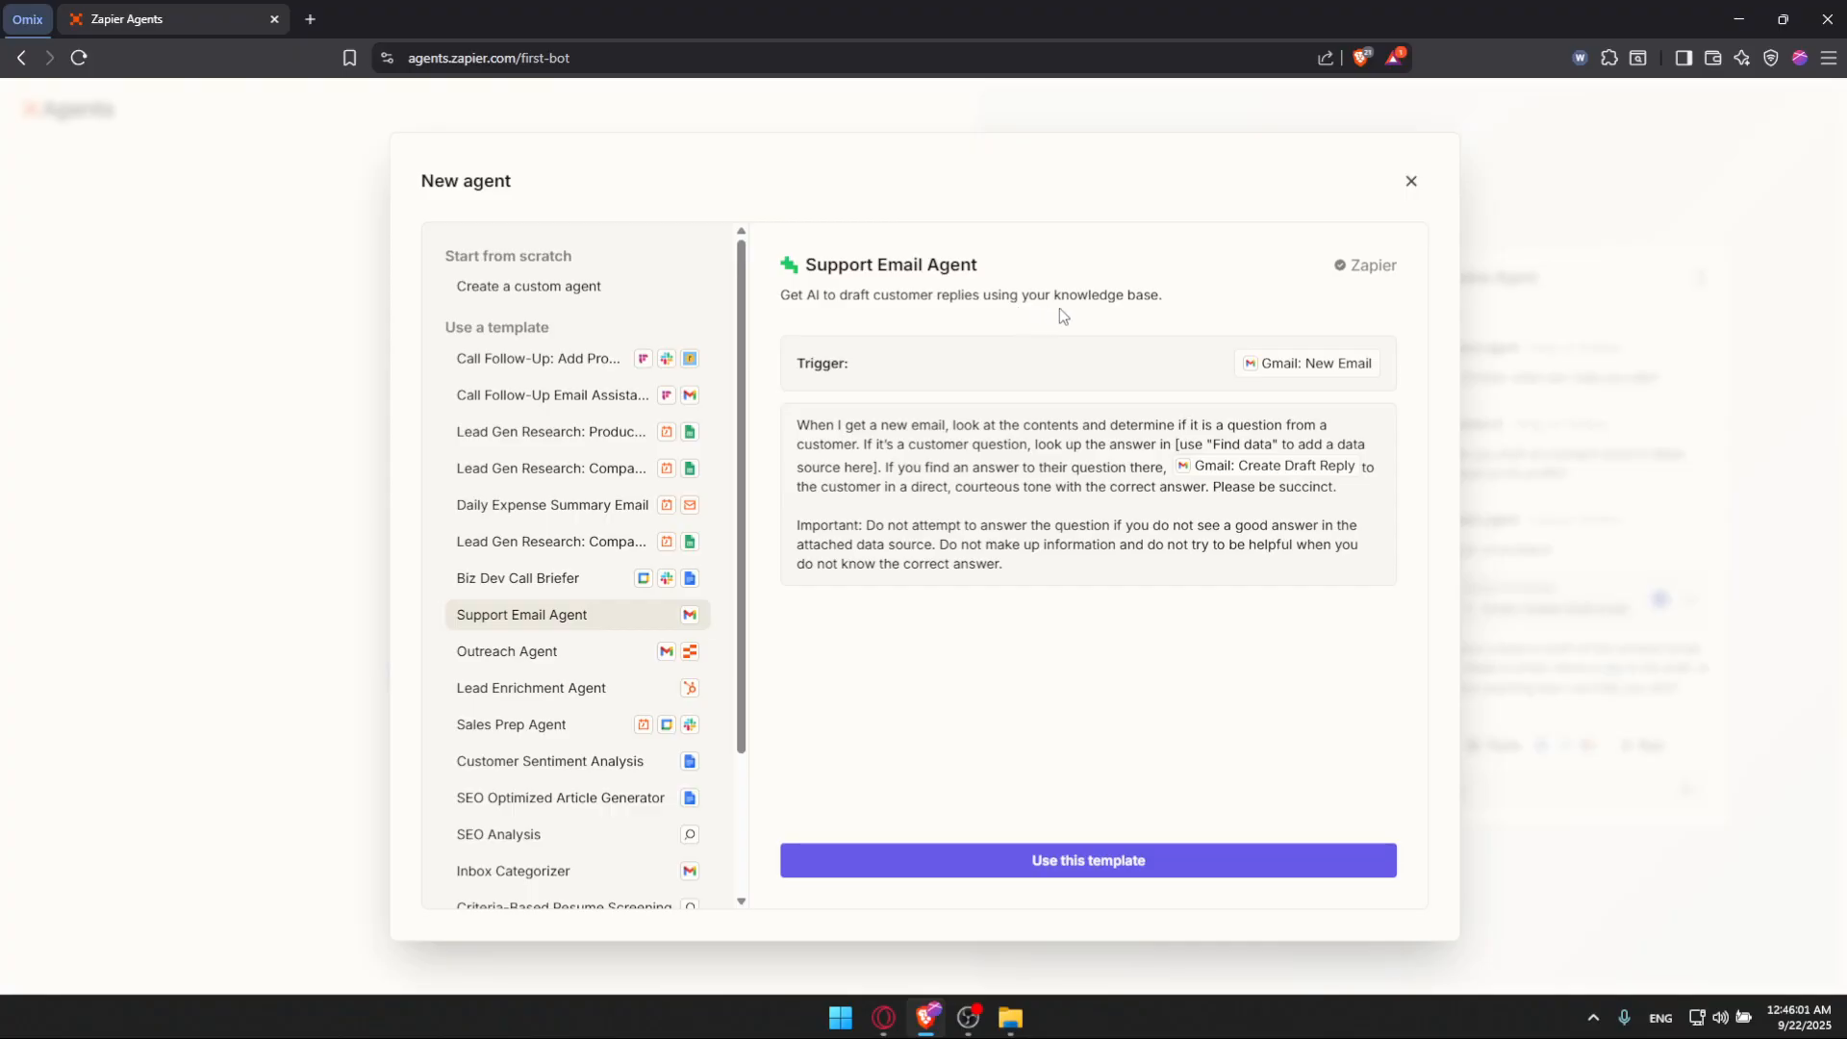
left_click_drag(810, 426, 878, 429)
left_click(880, 429)
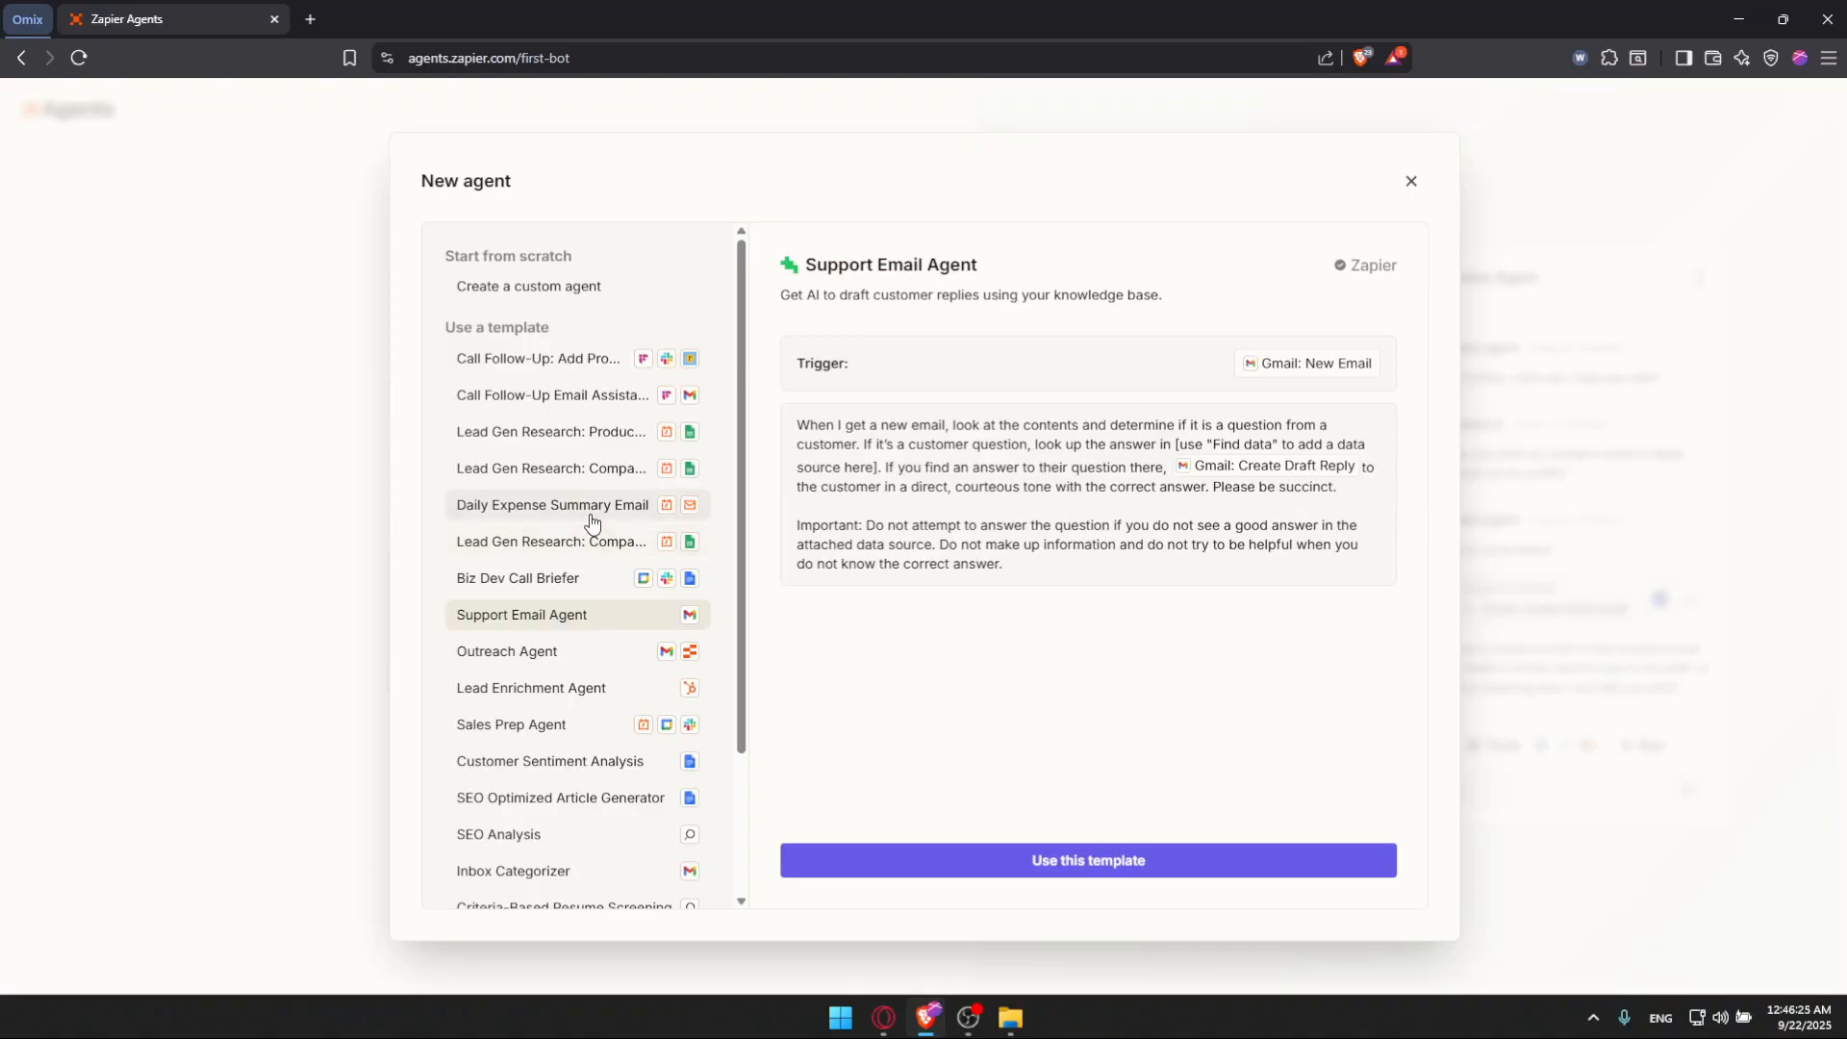
scroll(593, 525, "down", 2)
left_click(590, 684)
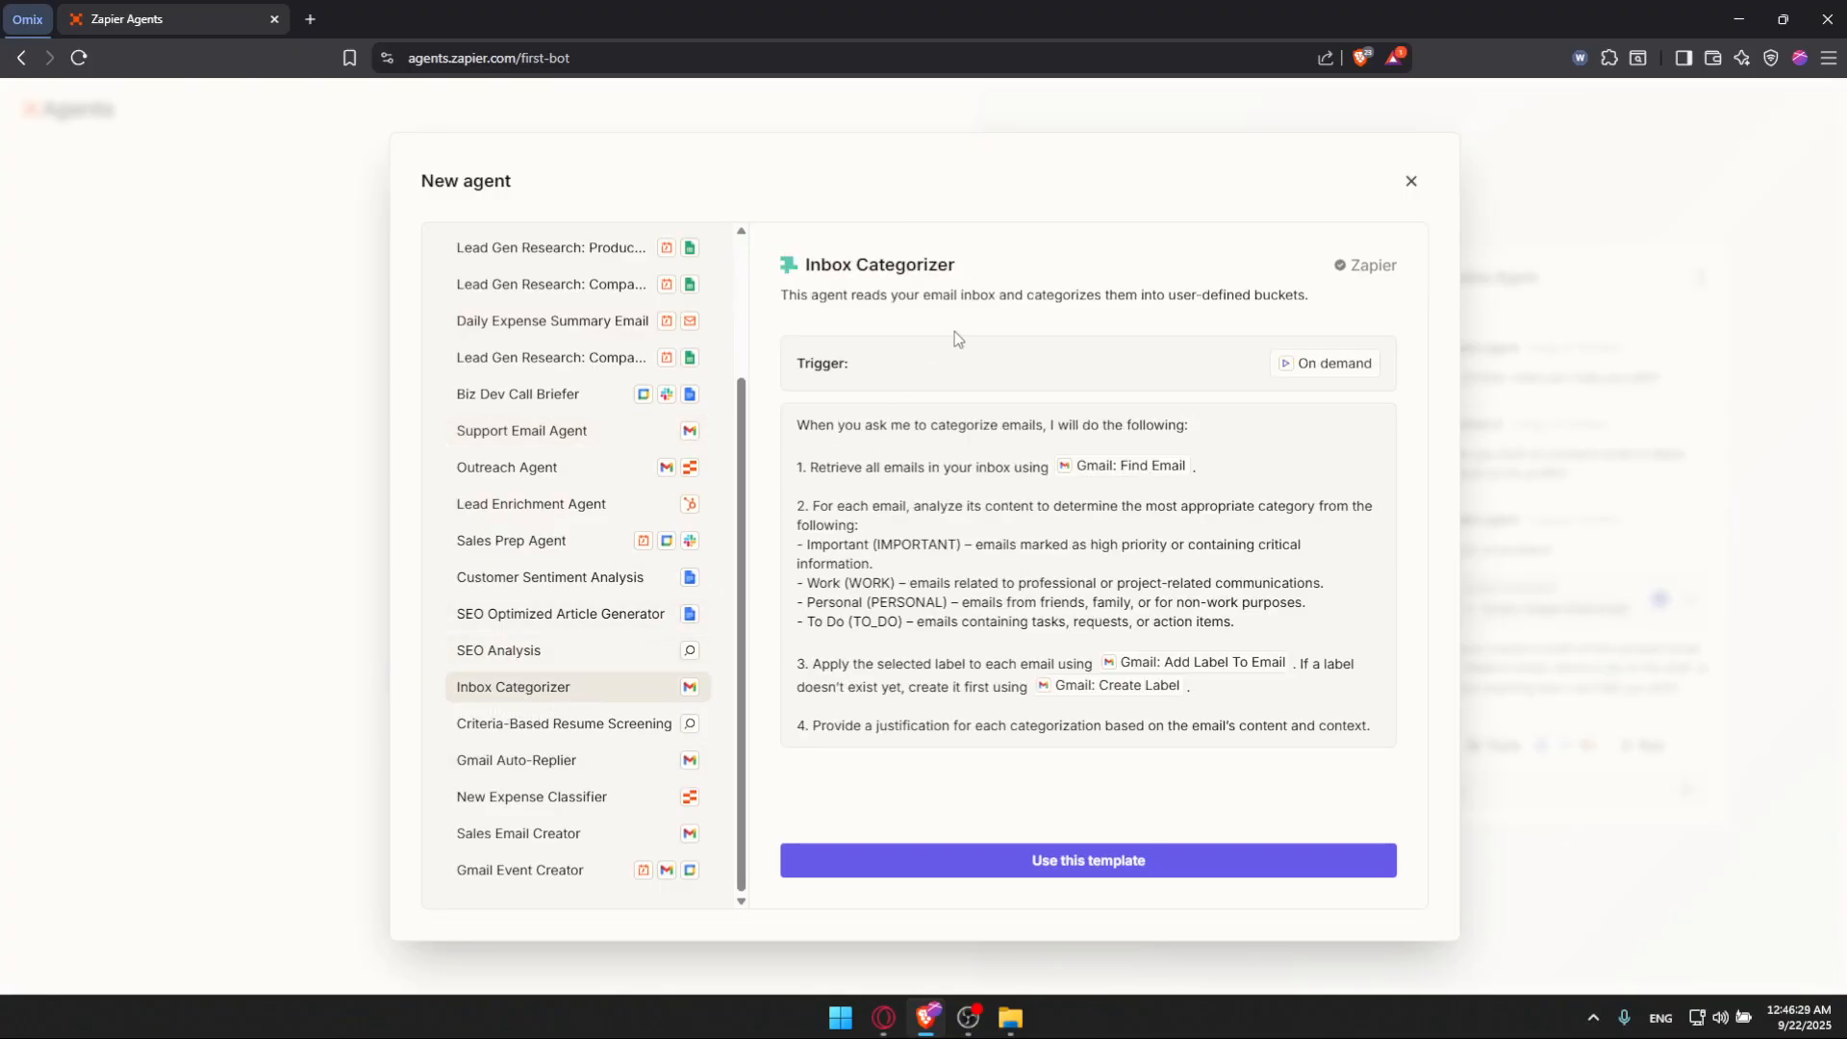
left_click(589, 764)
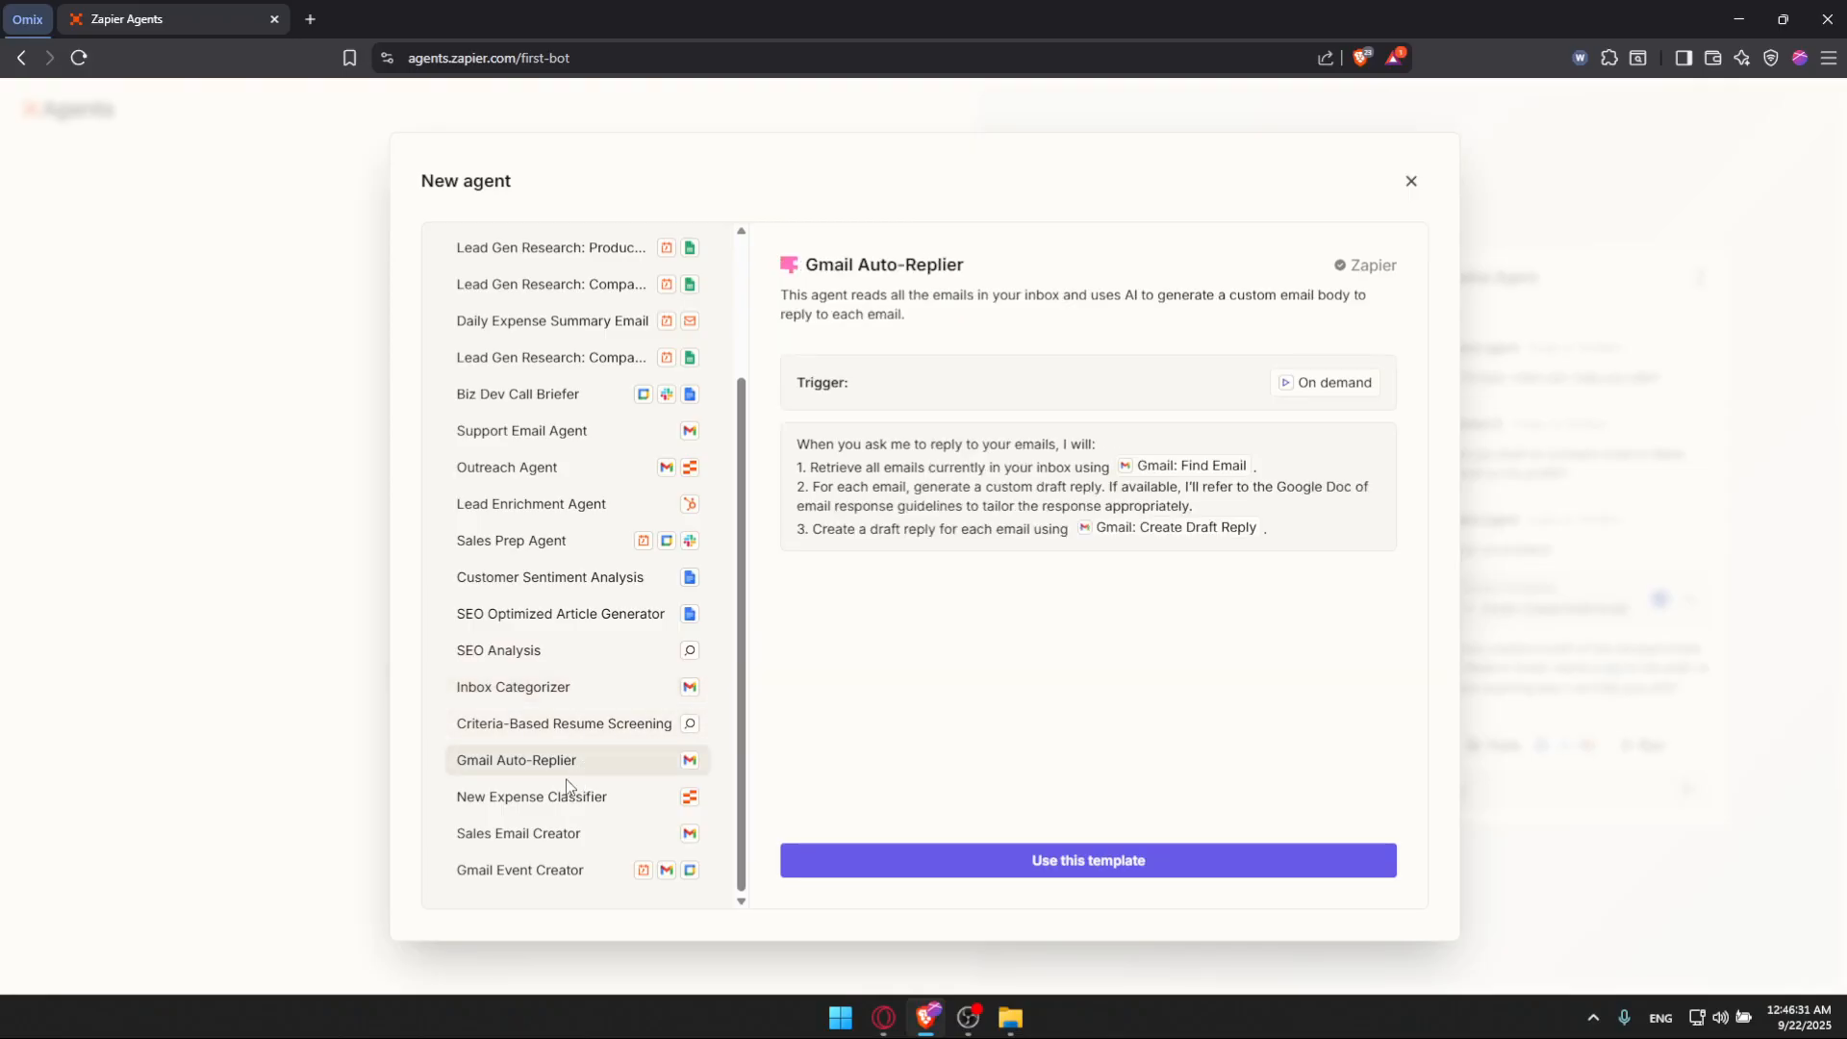
left_click(525, 813)
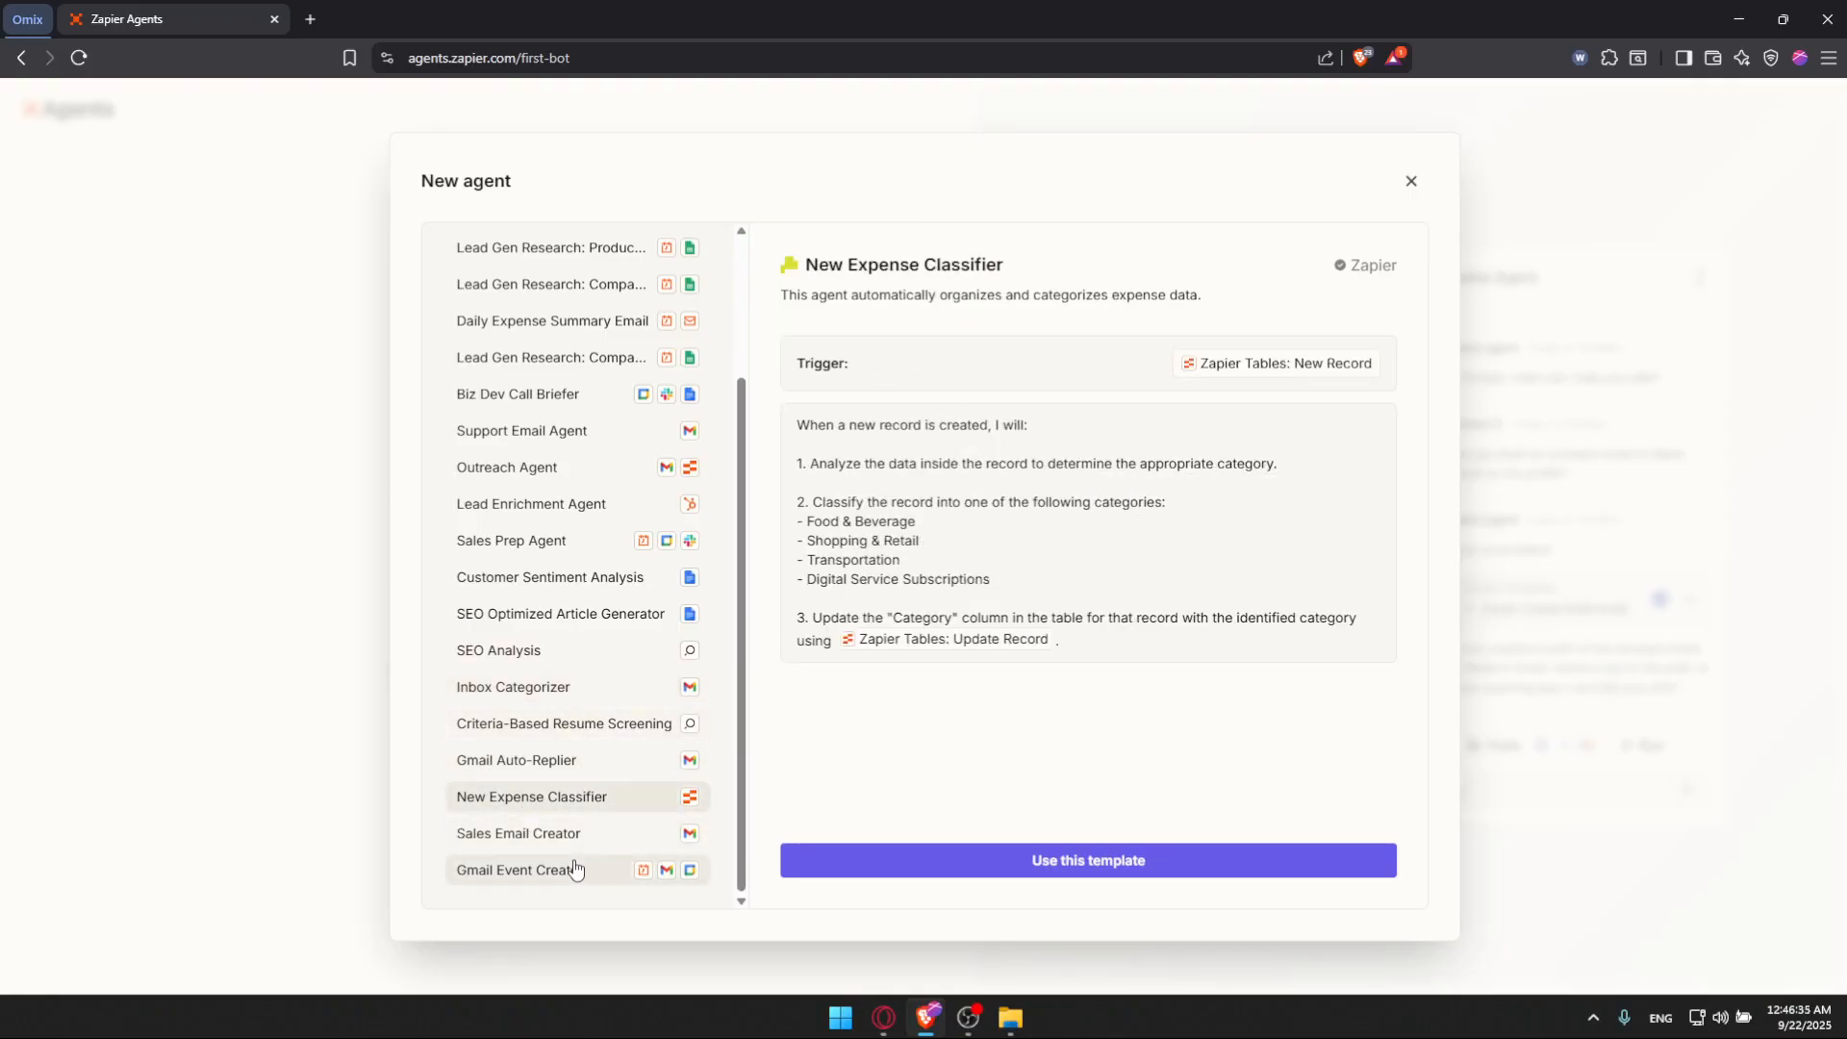
left_click(493, 835)
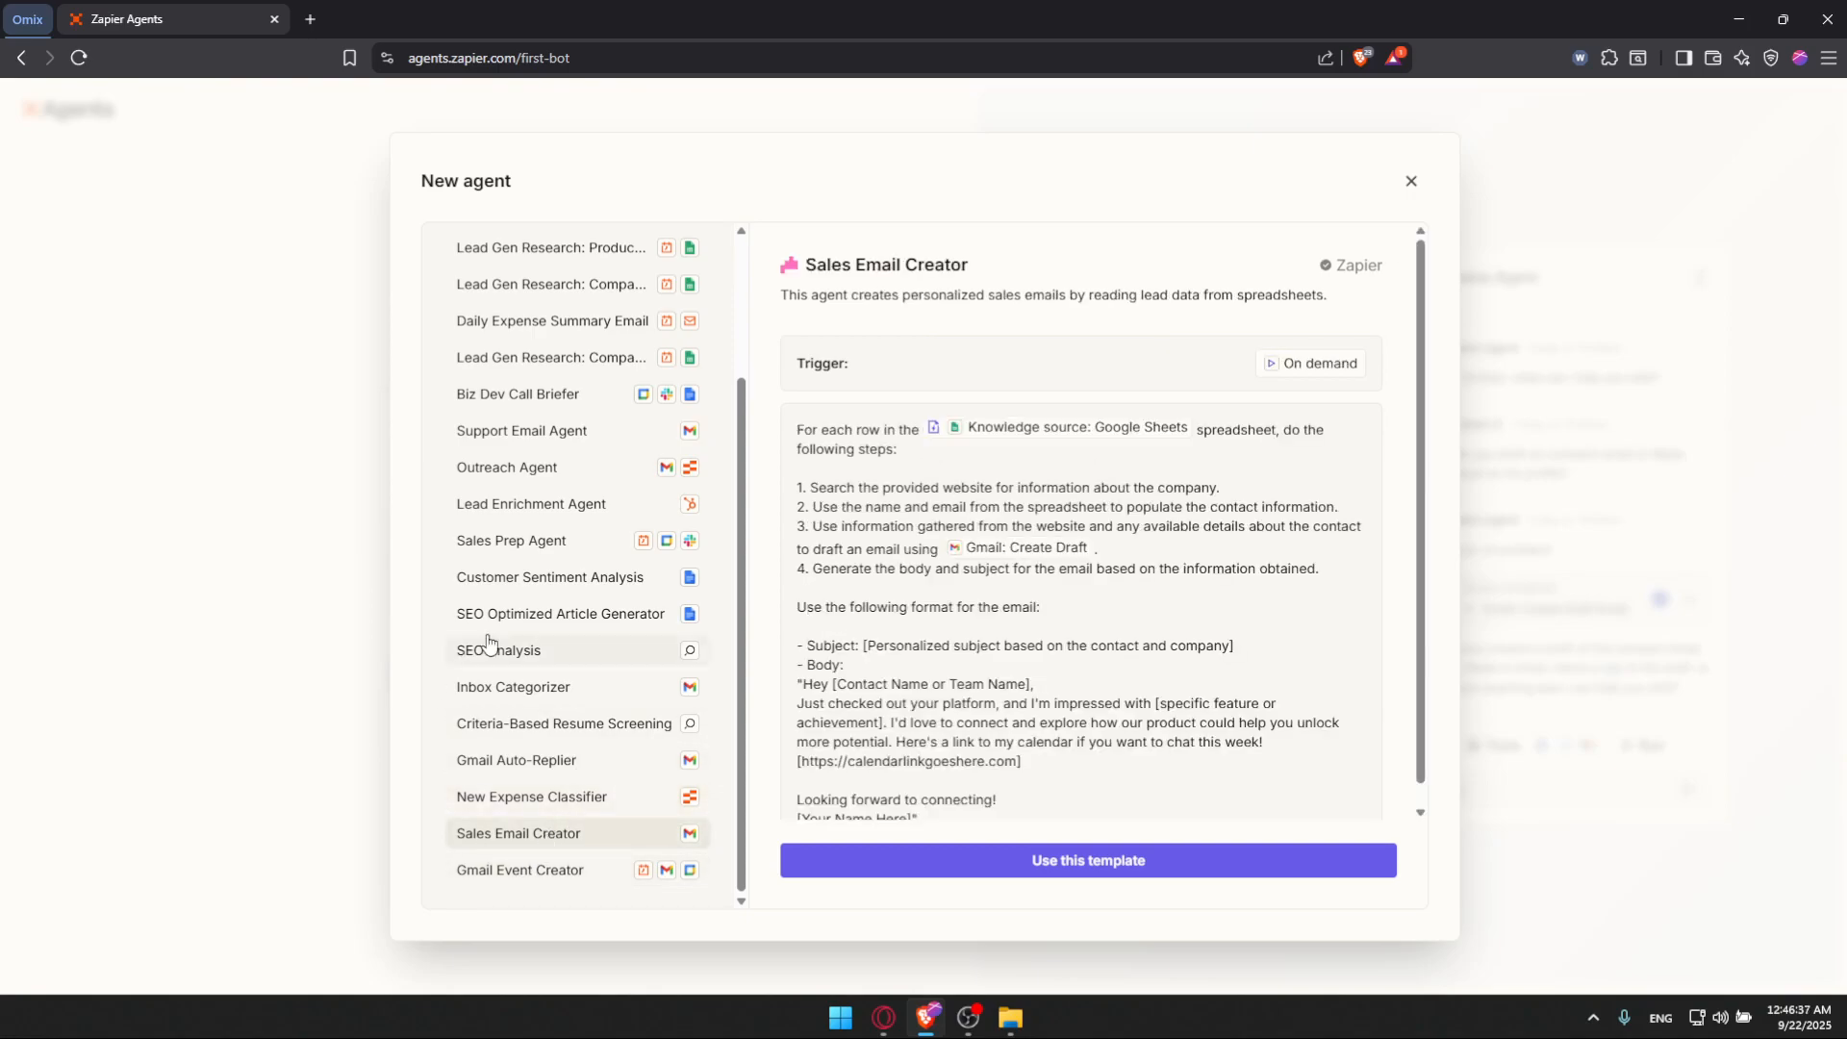
scroll(606, 616, "up", 2)
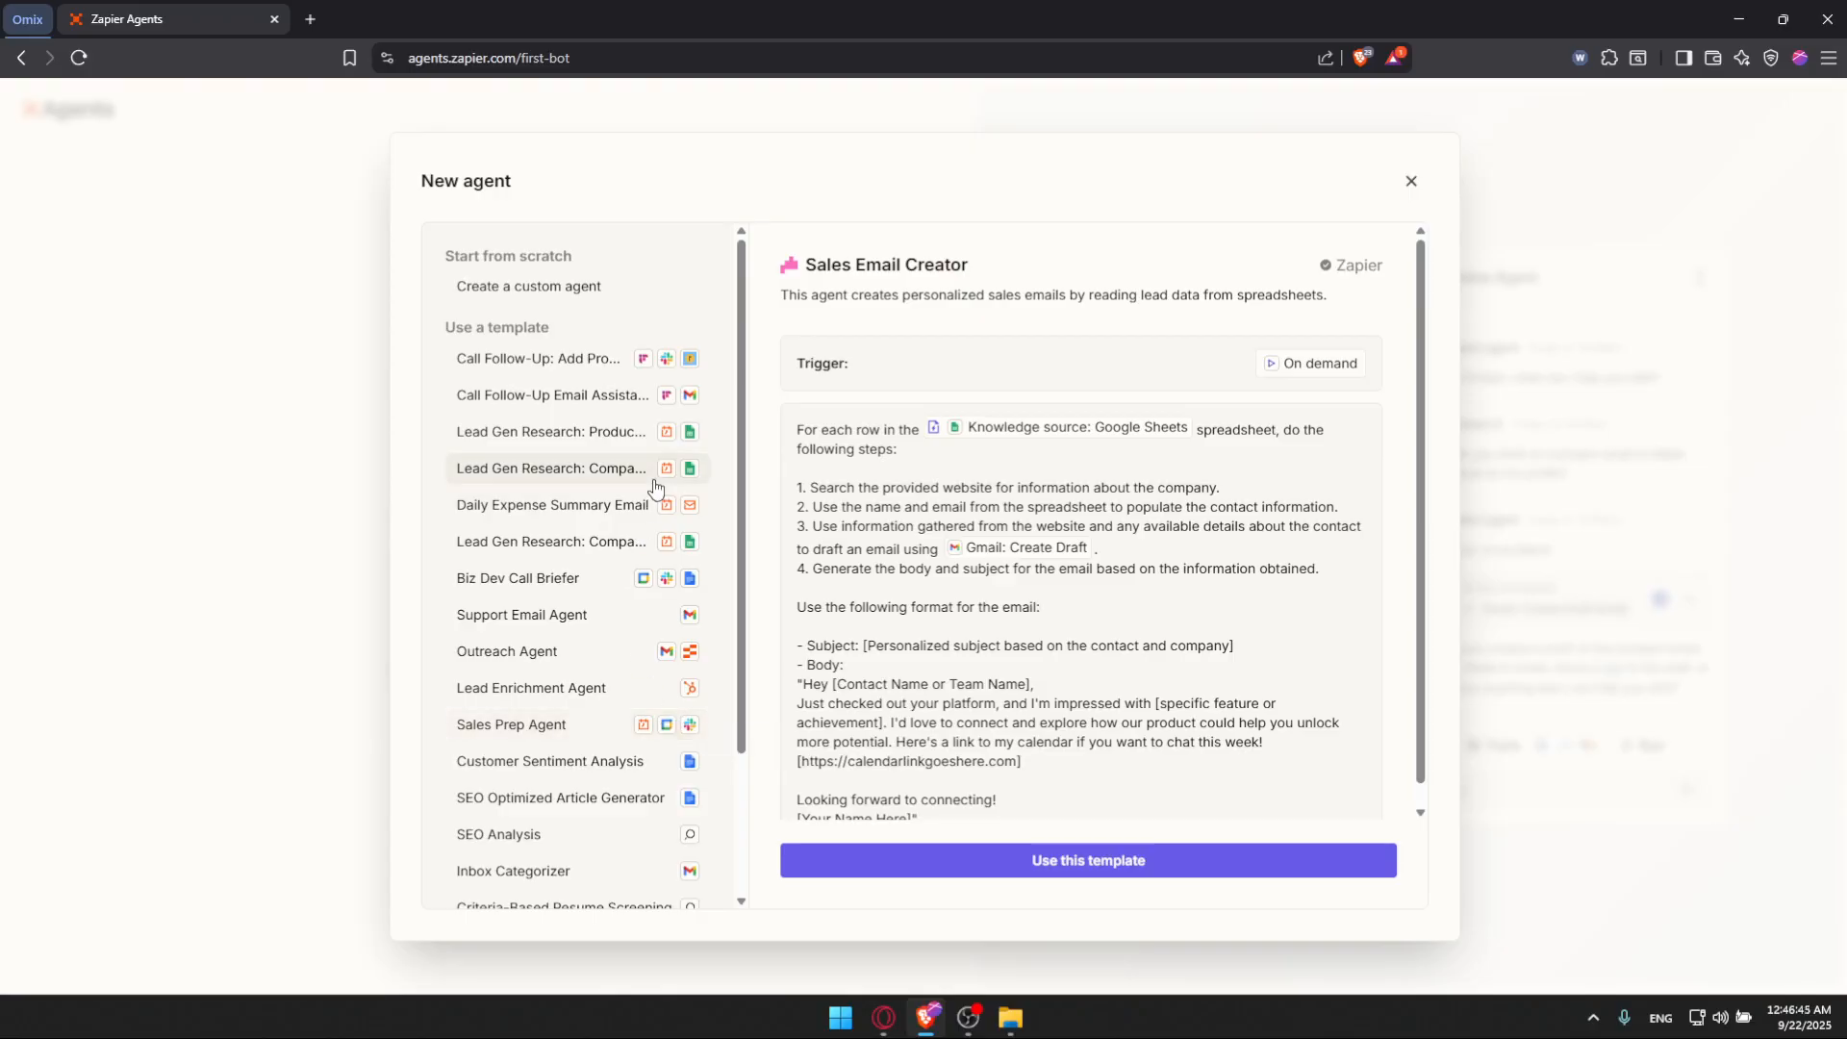
scroll(1270, 597, "down", 1)
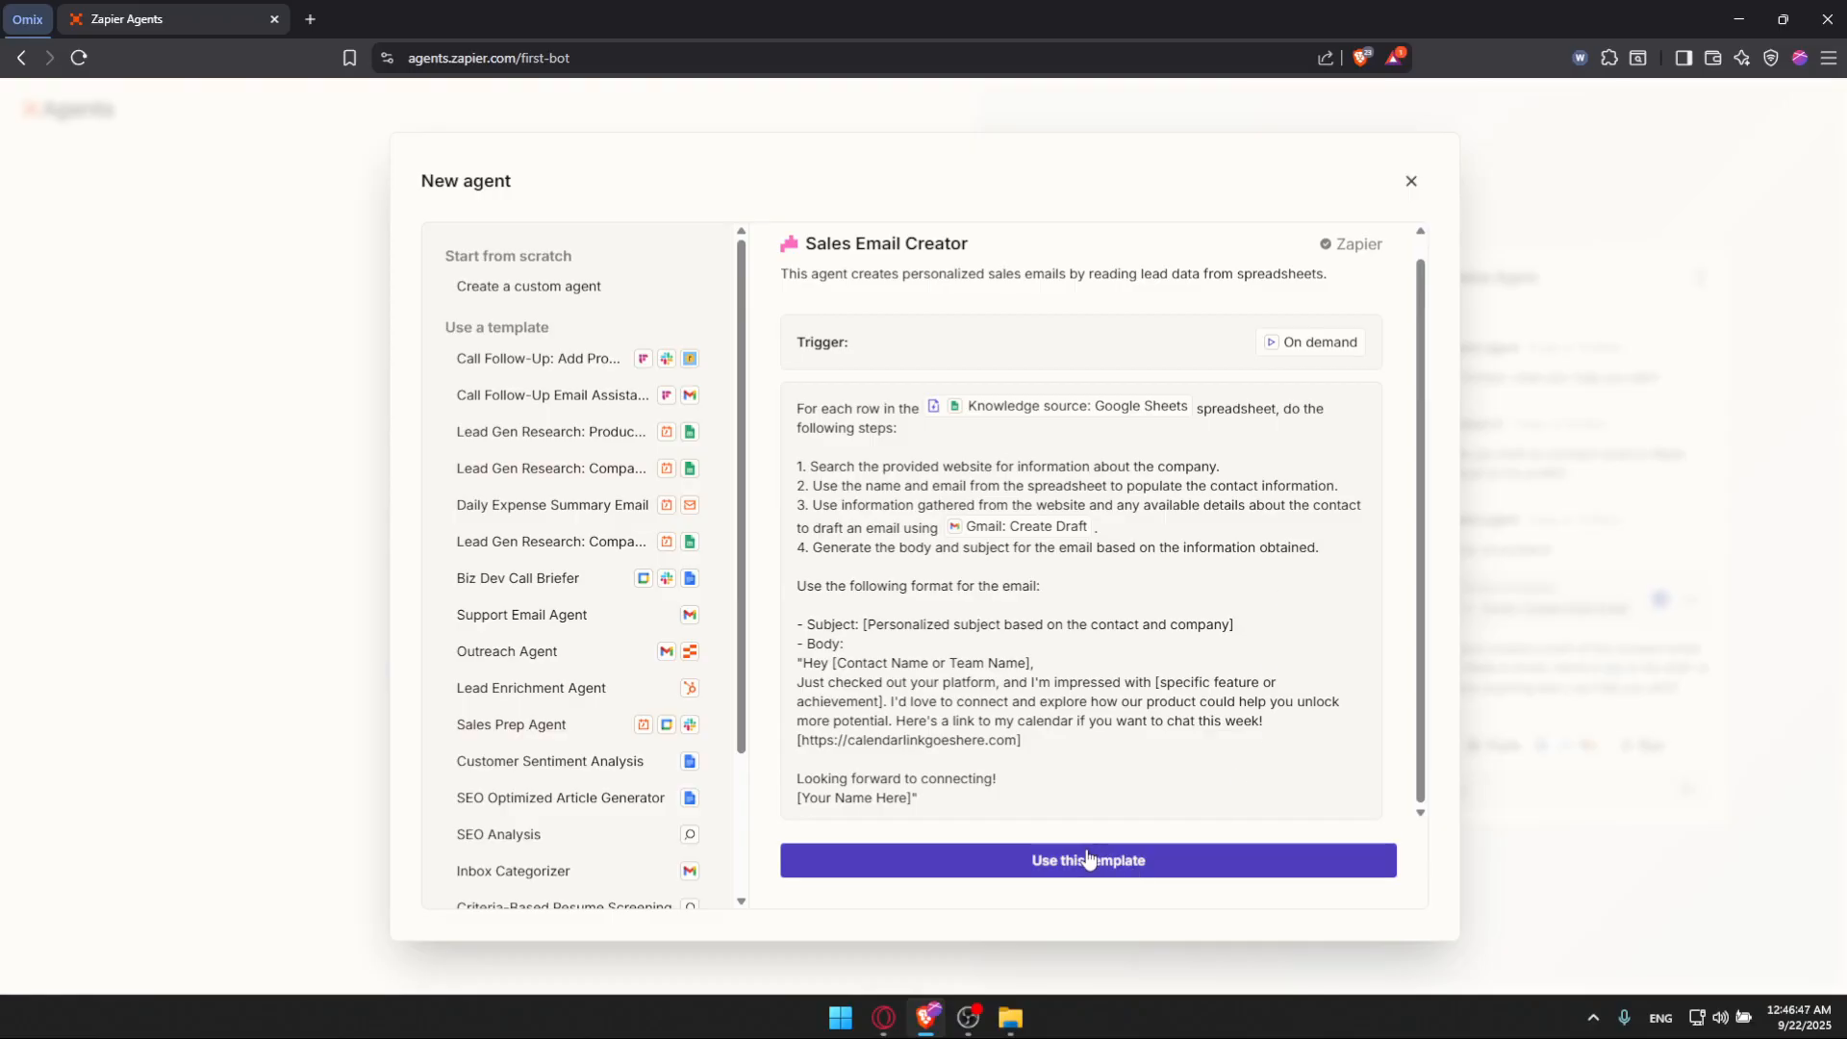
Step: Choose a custom agent and describe it: when i receive an email decide if it's urgent if urgent send it to slack if not label it in gmail as ""
left_click(541, 286)
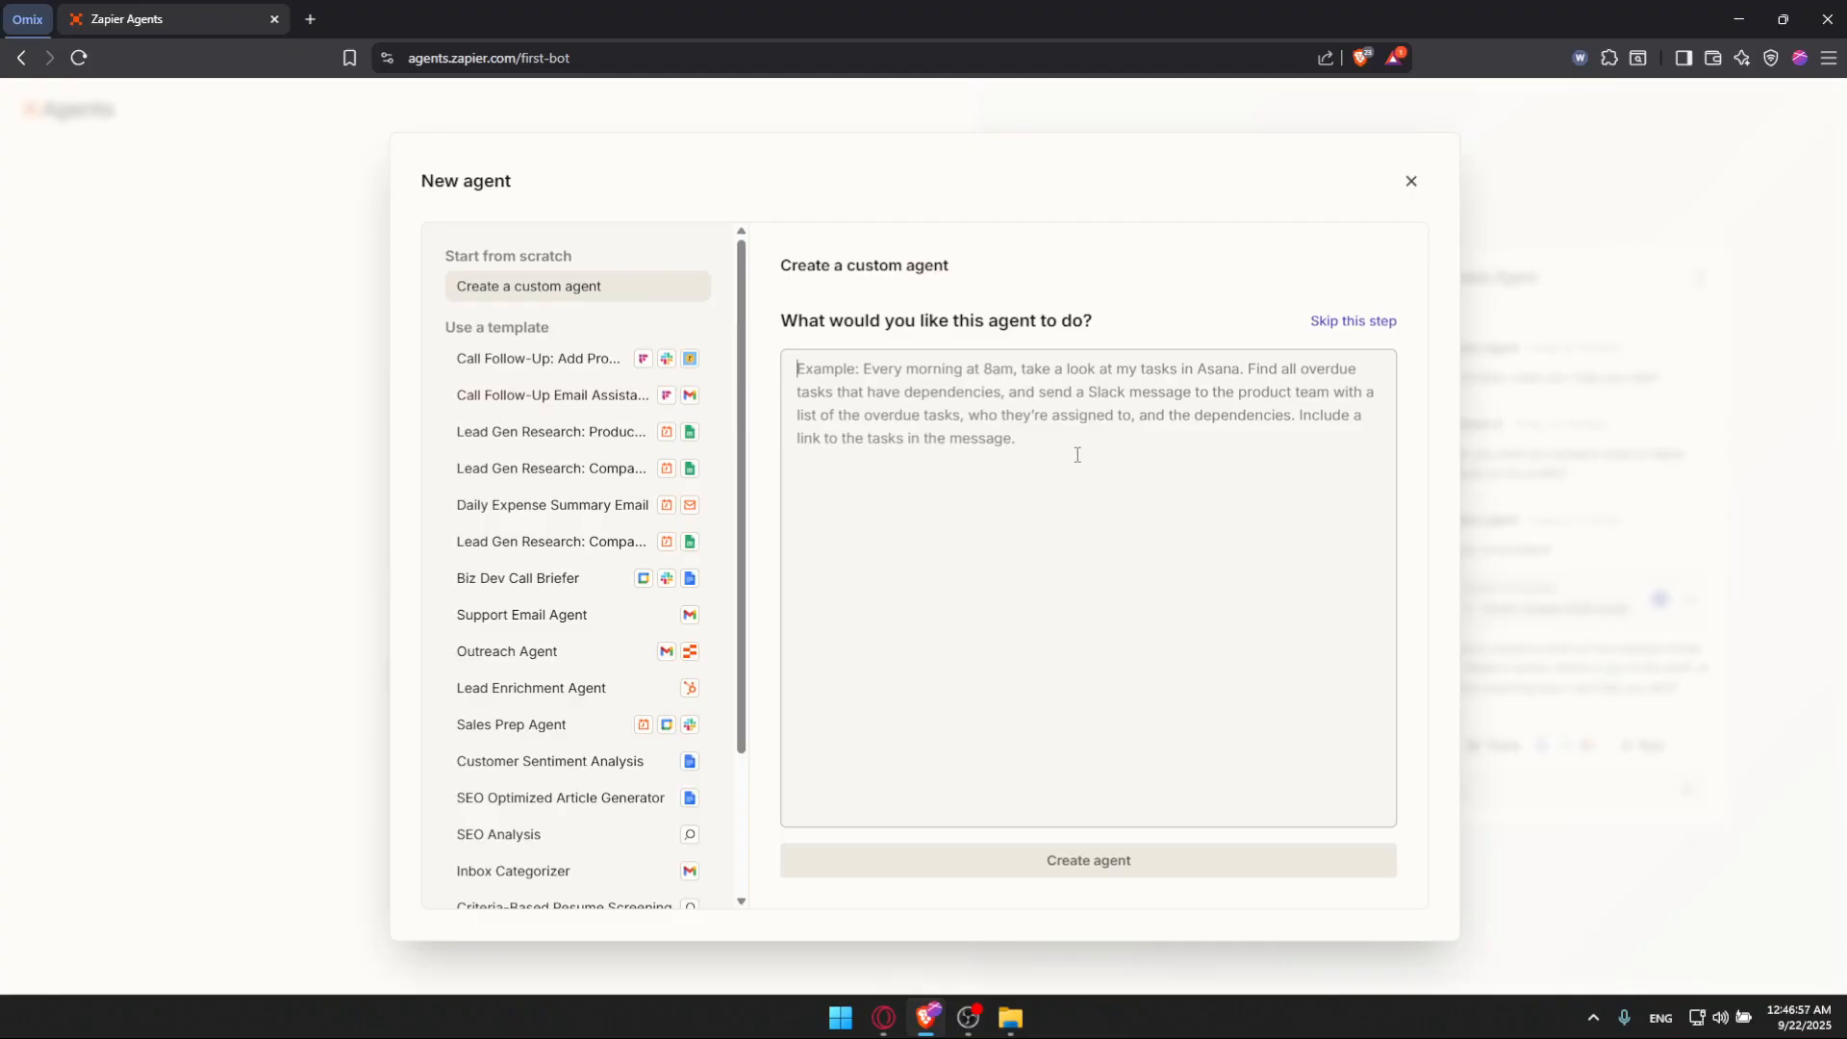
type("when ")
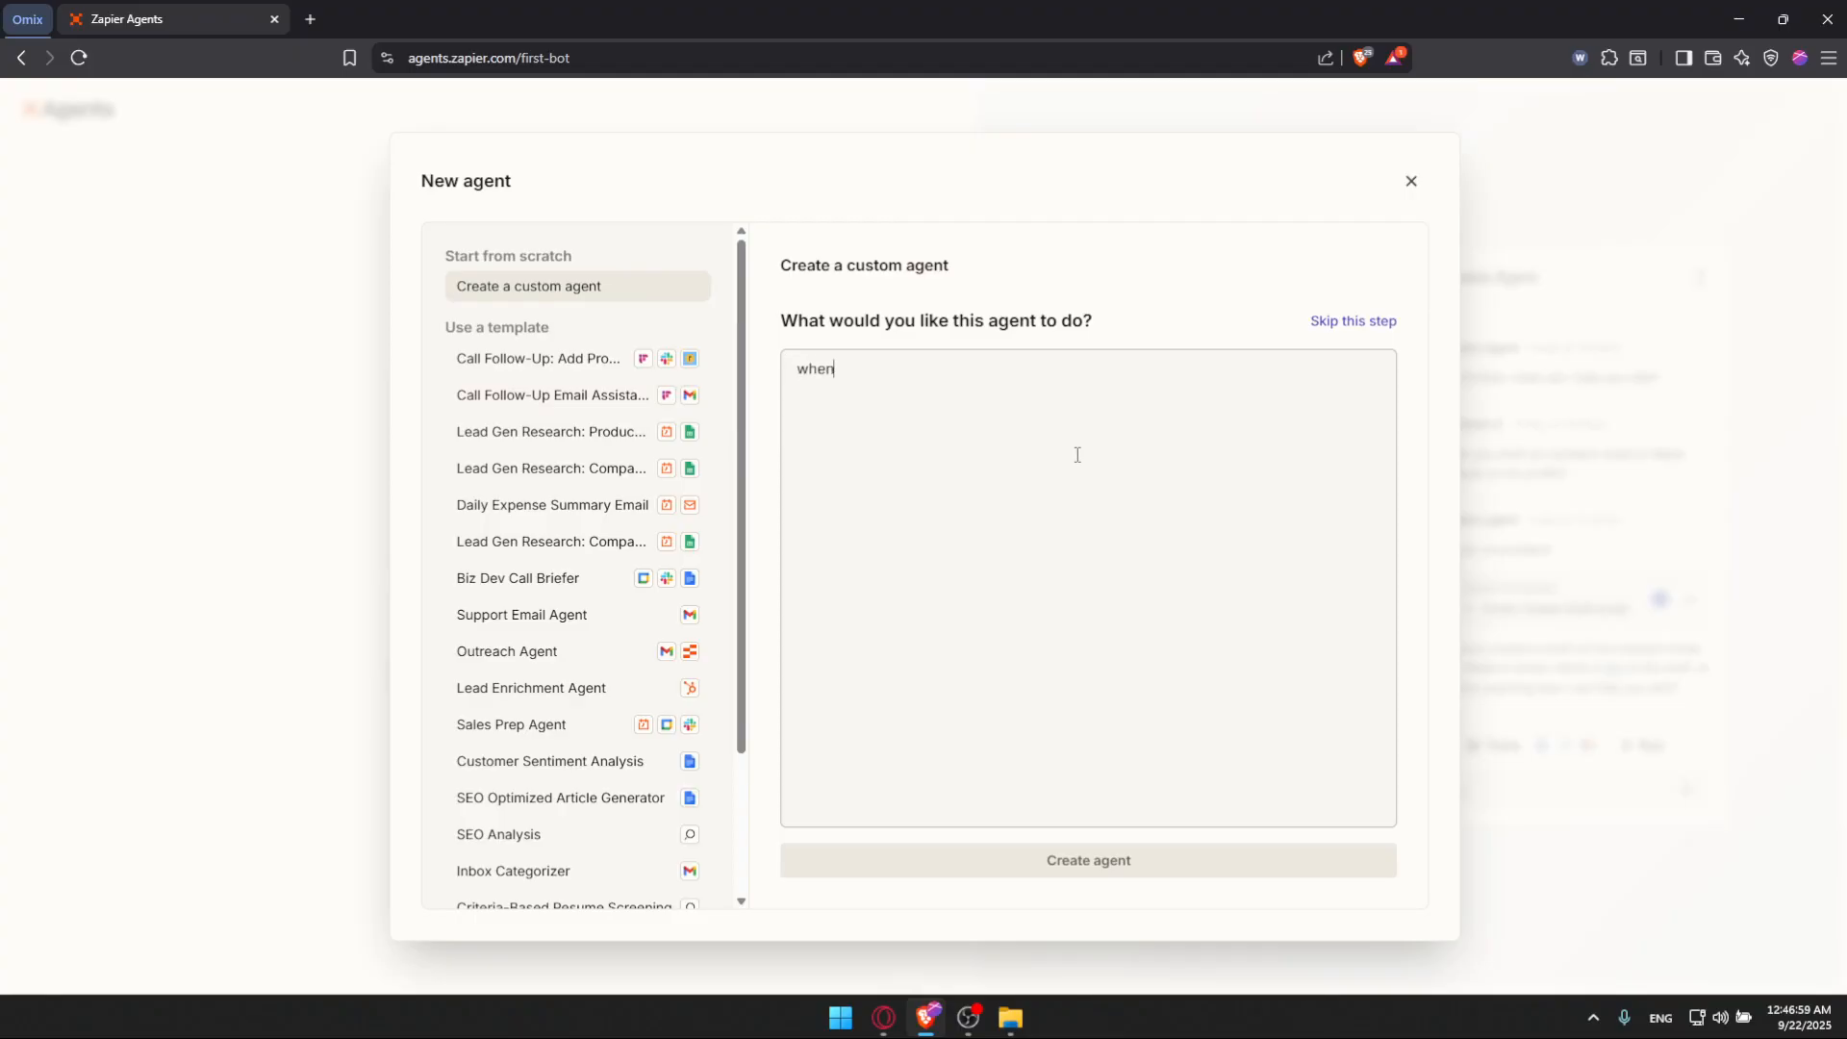
type("i receive an email")
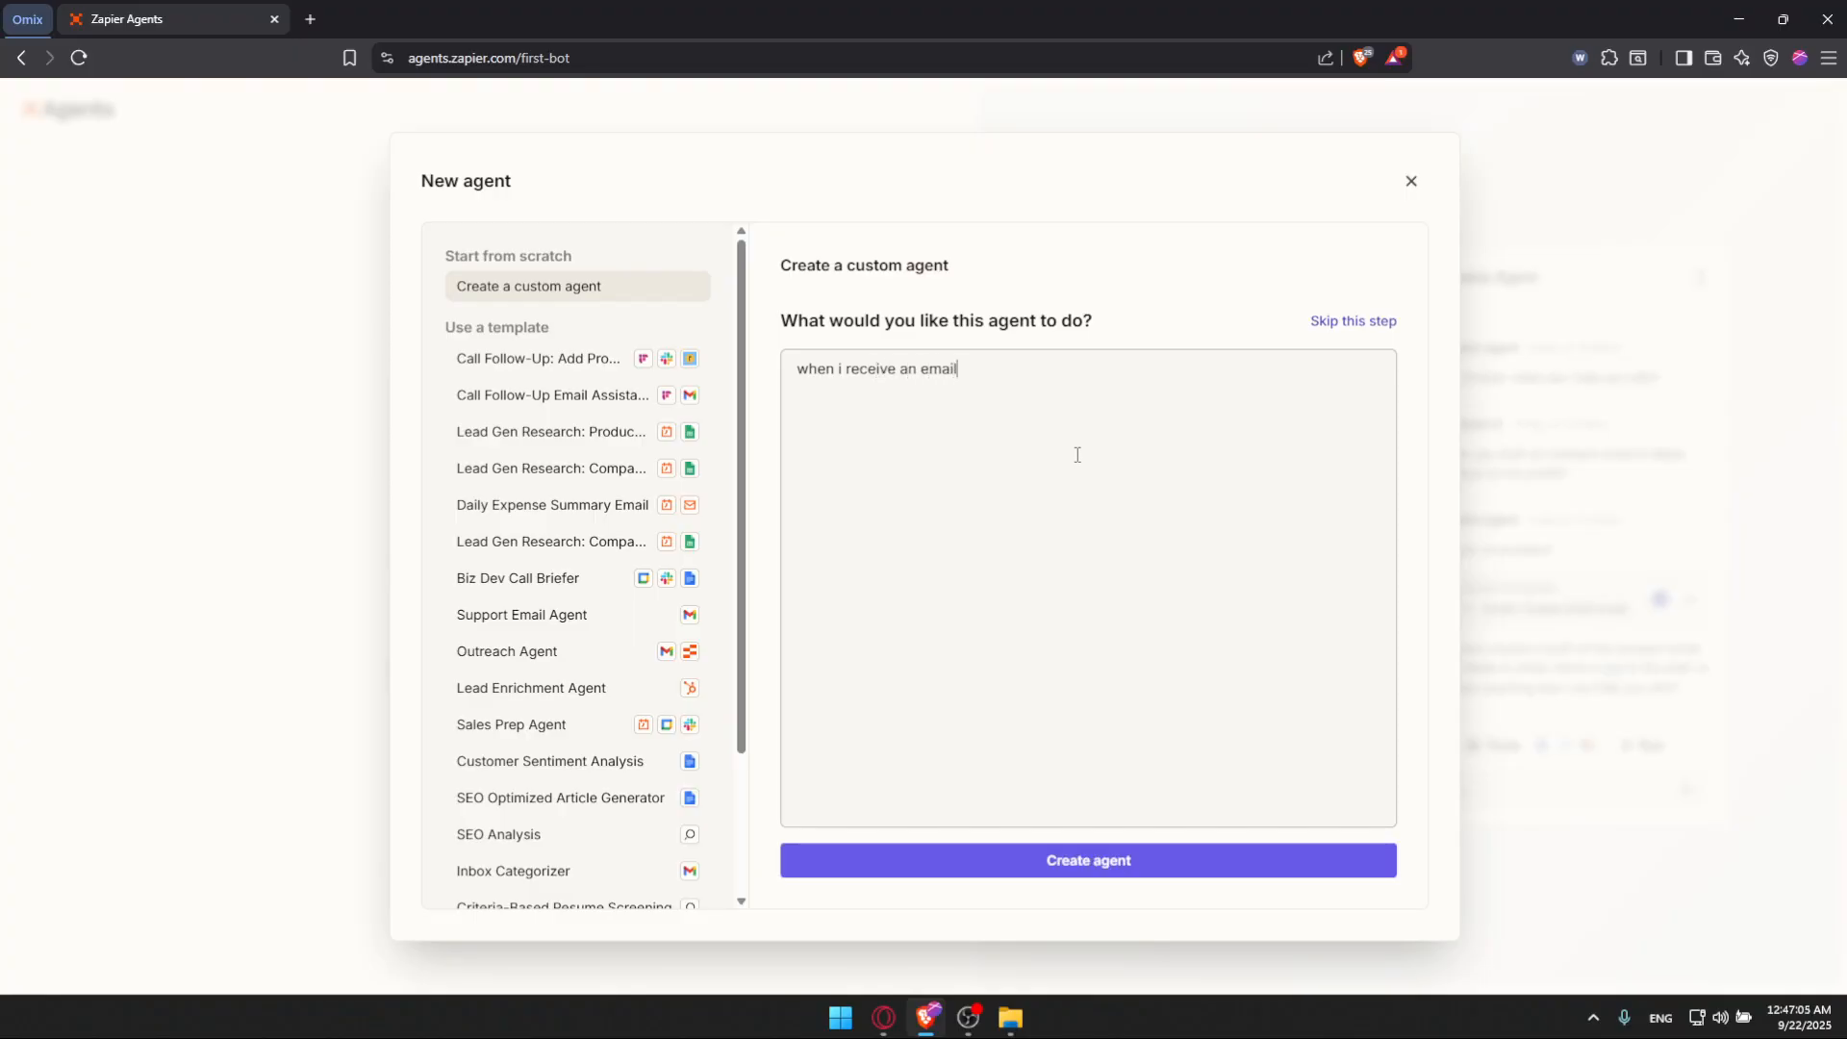
type(" decide if it's urgent if urgent send it ")
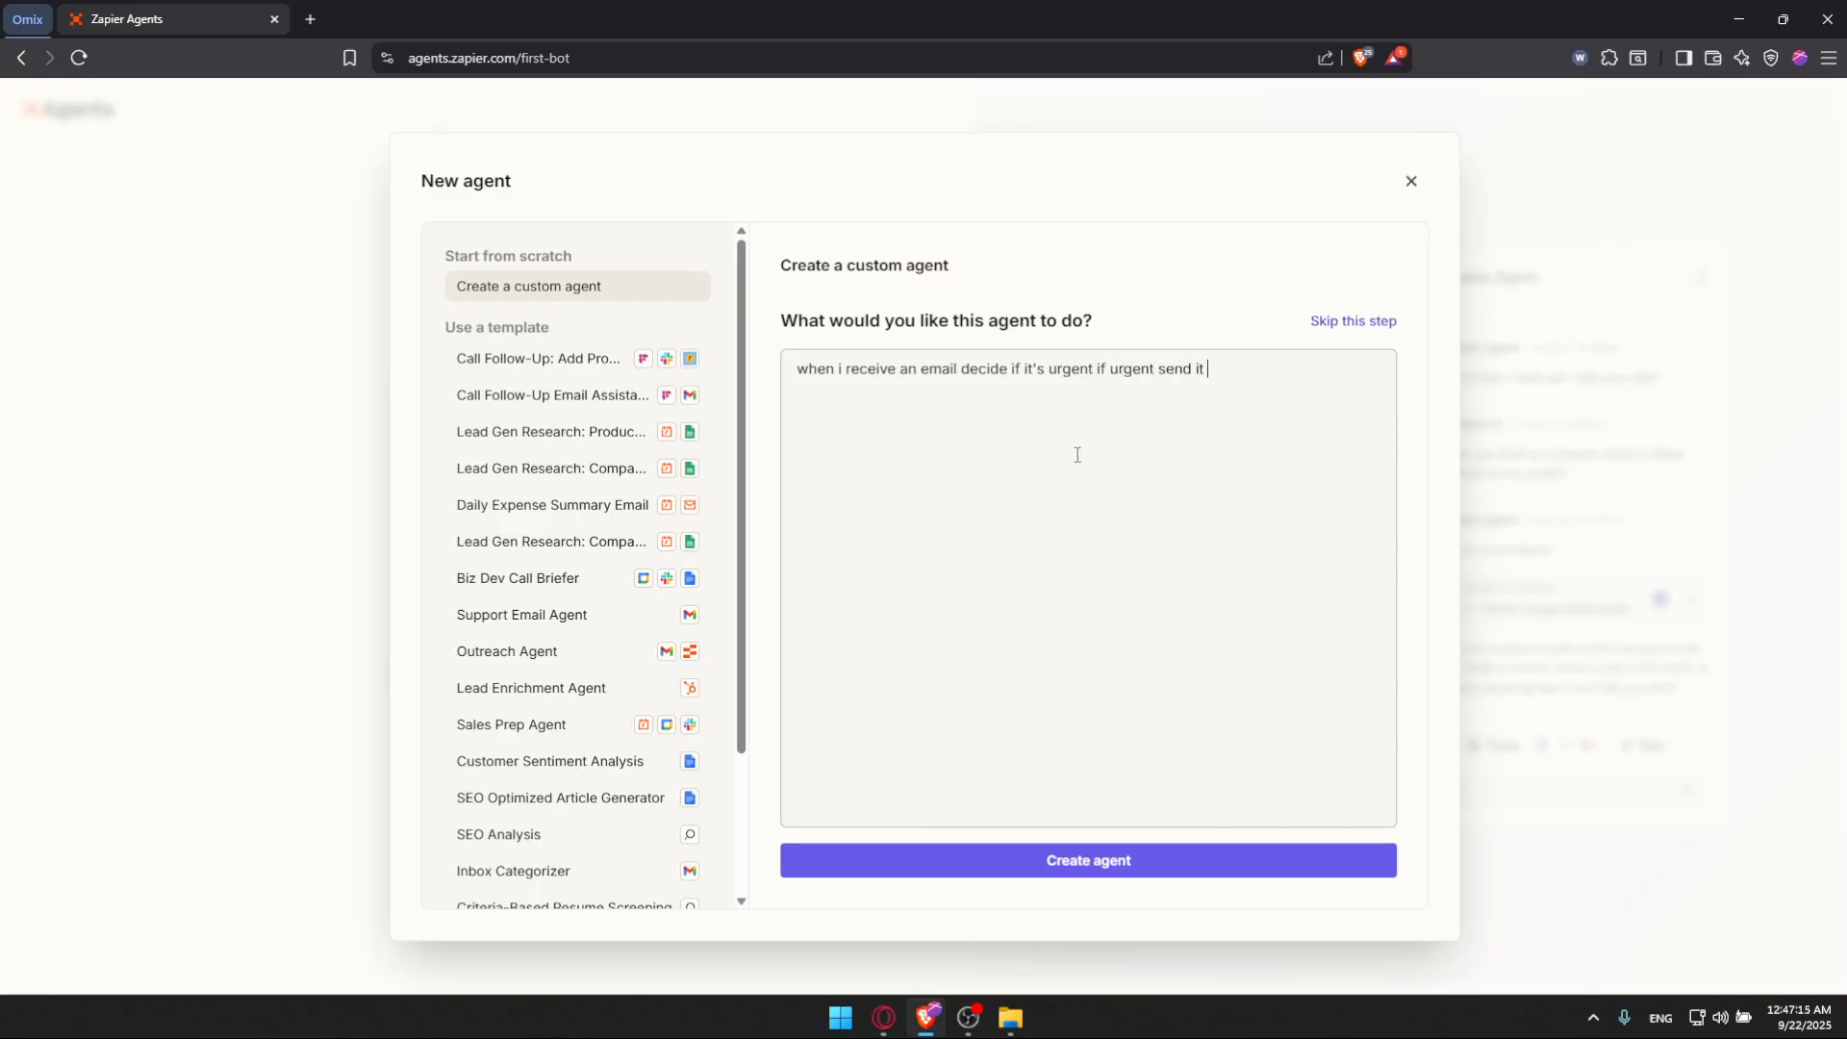
type("to slack if not label it in gmail as \"\"")
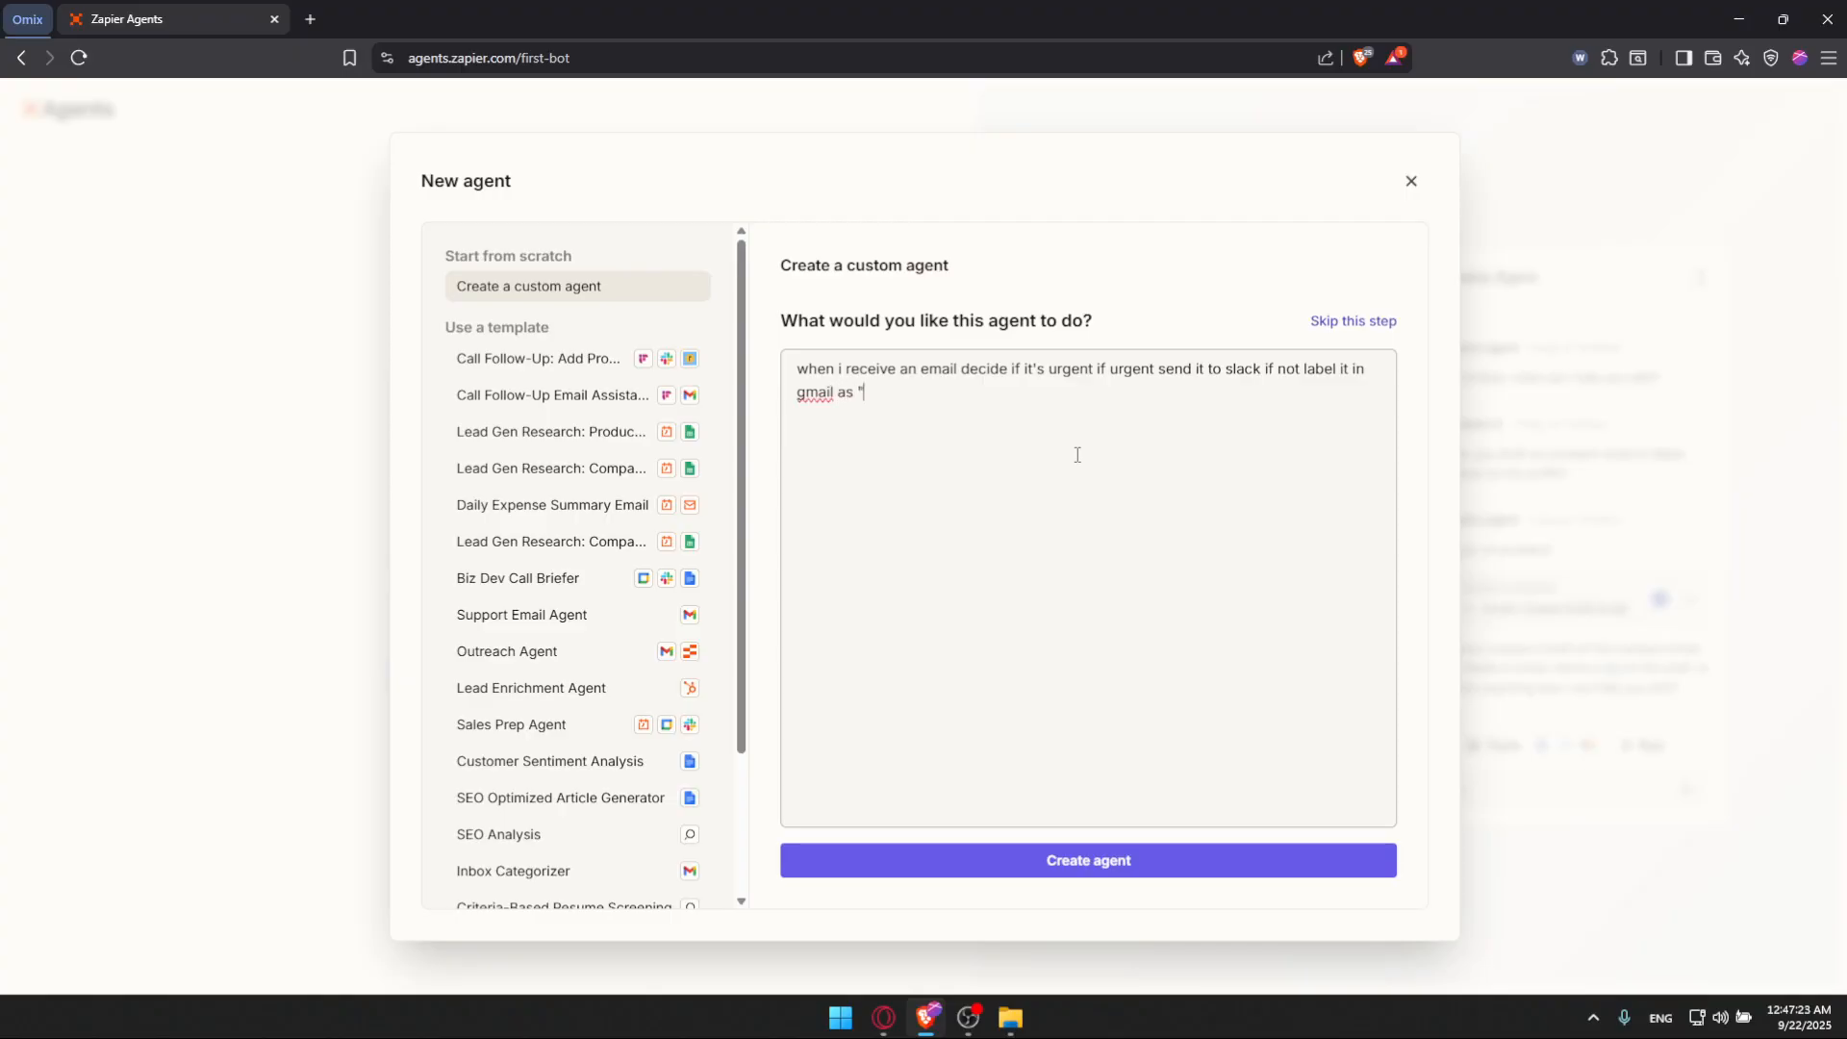
type("Later")
Step: Fill in the label as "Later" and capitalize Slack and Gmail in the agent description
key("BackSpace")
key("BackSpace")
type("G")
key("Left")
key("Left")
key("Left")
key("Left")
key("BackSpace")
type("S")
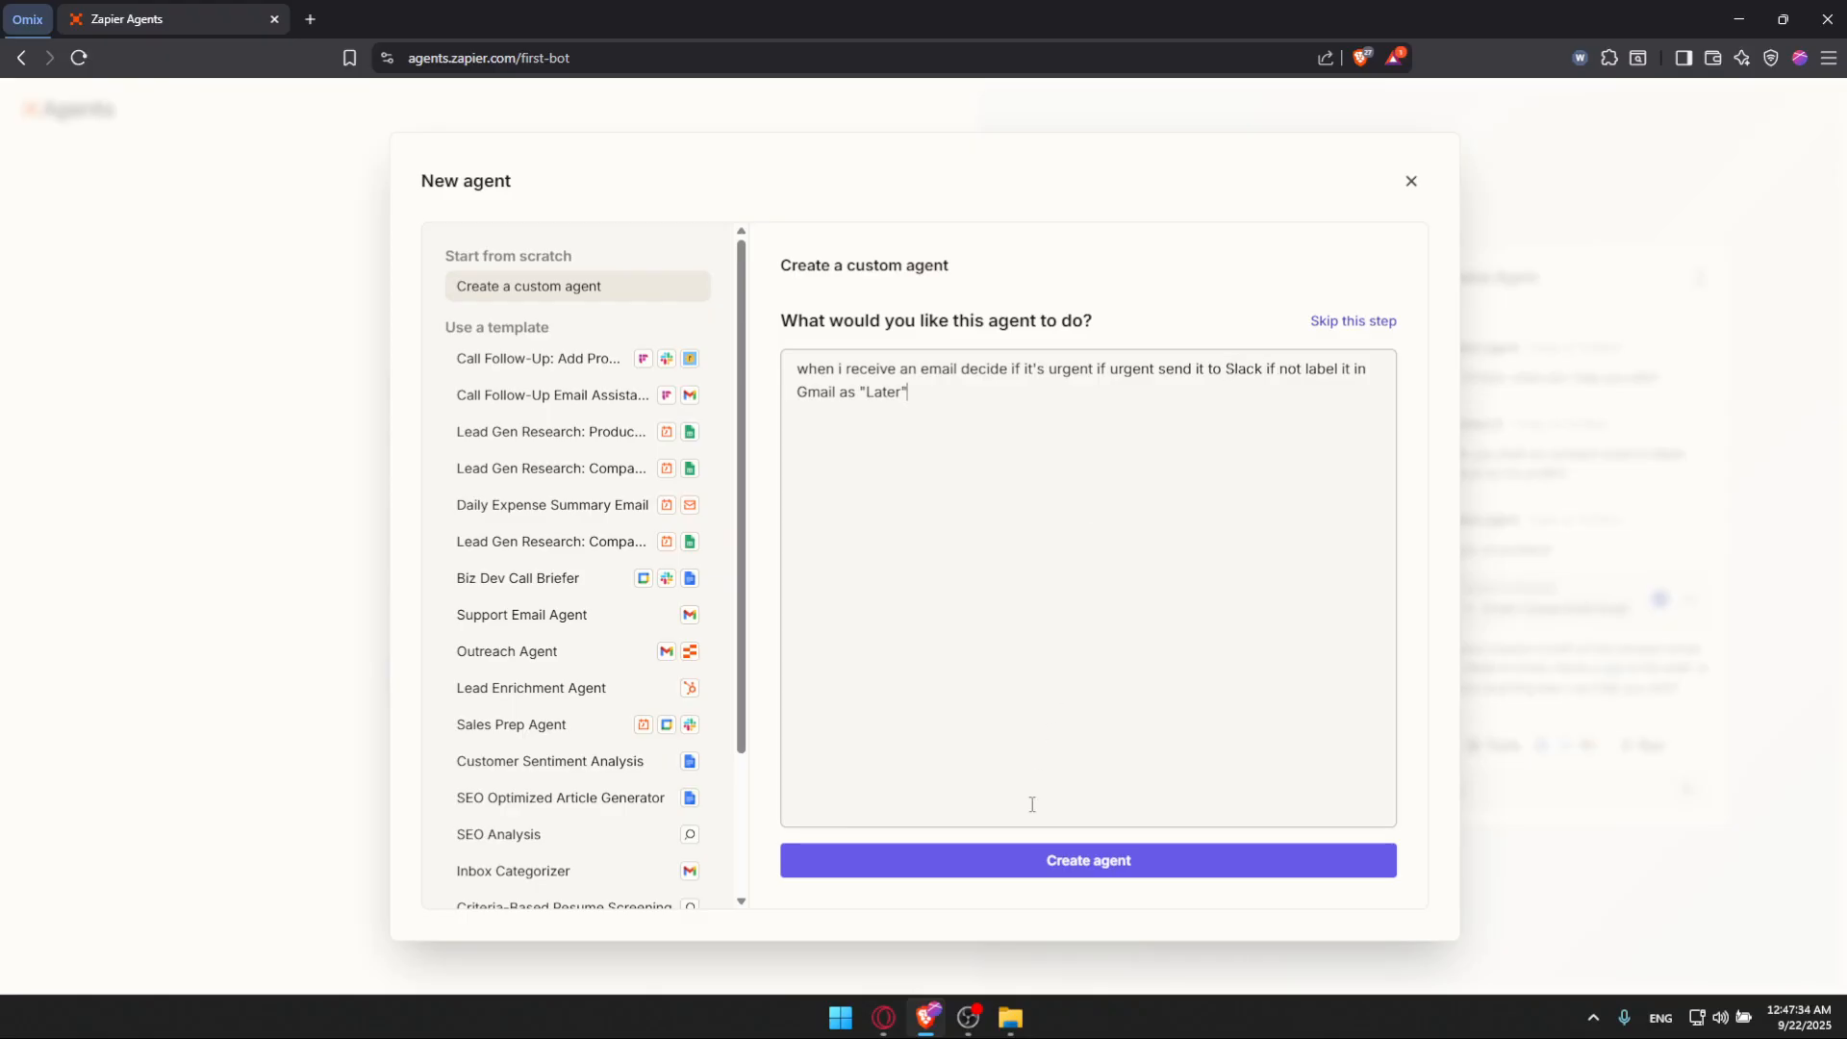
Step: Create the agent and connect the Gmail account by signing in with a Google account and allowing access
left_click(1037, 861)
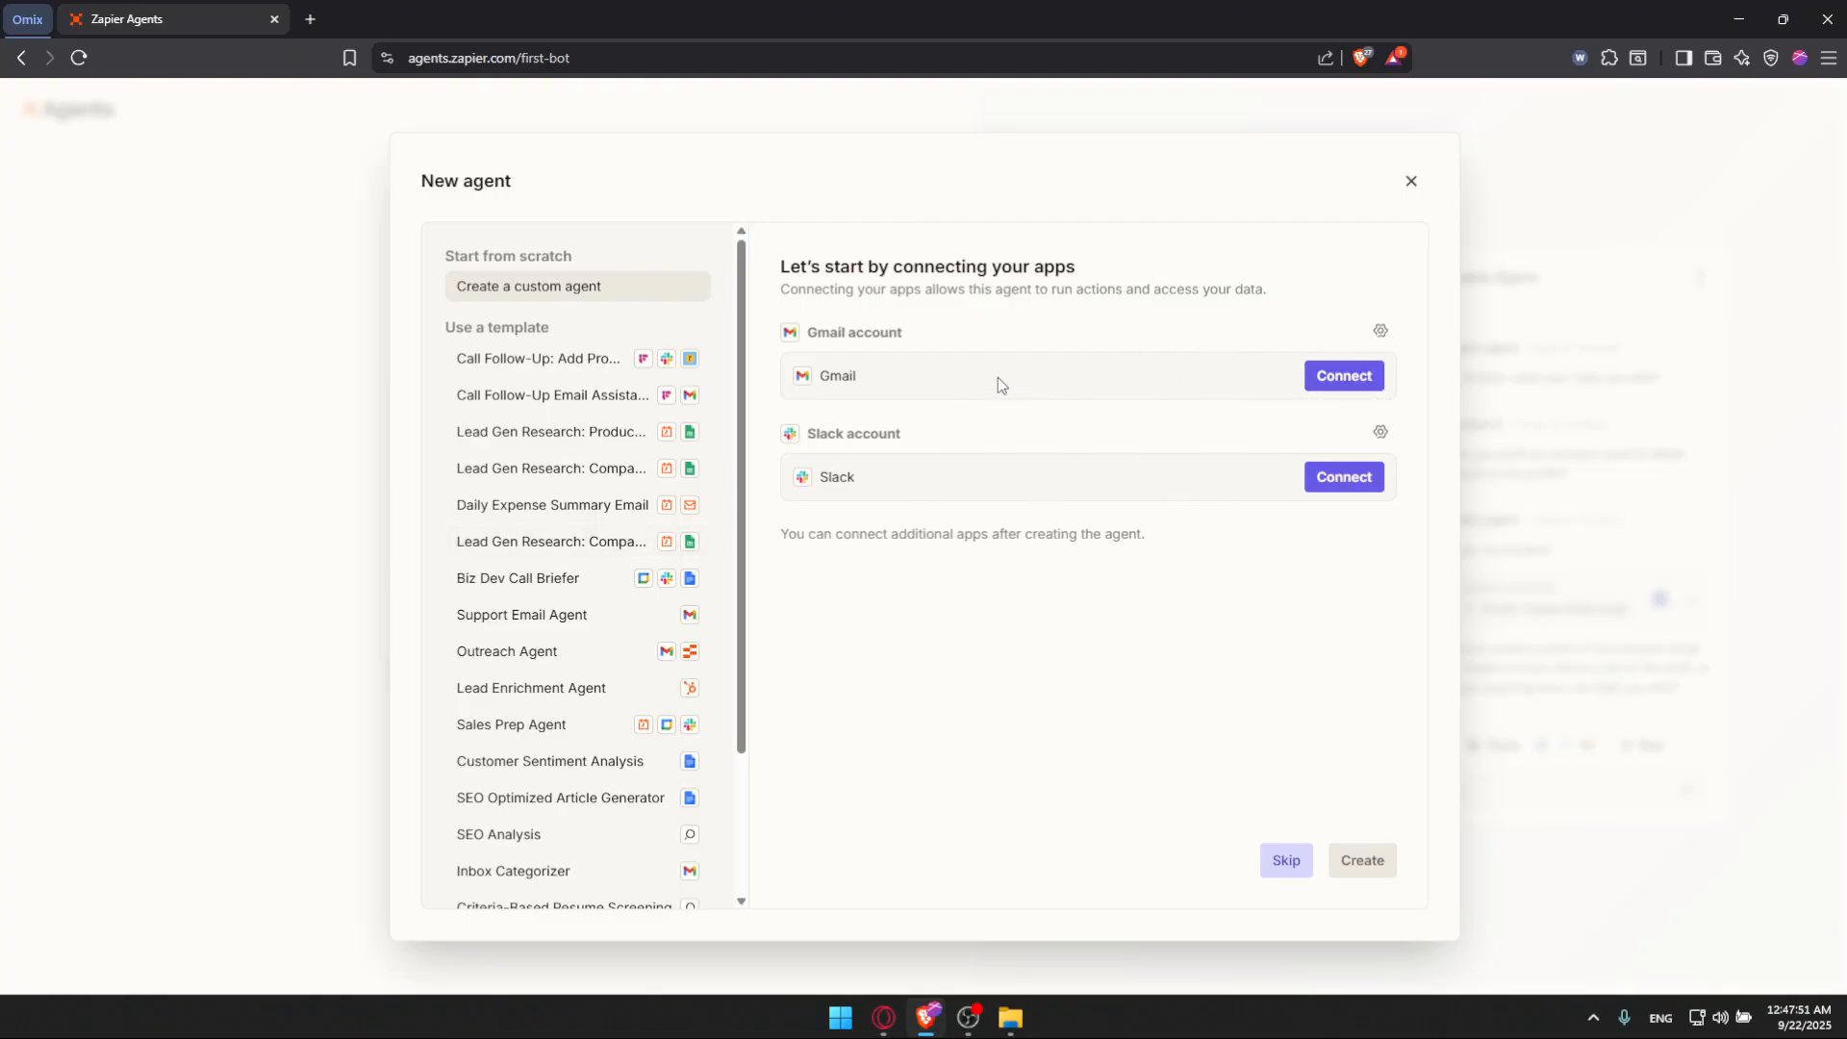
left_click(1333, 377)
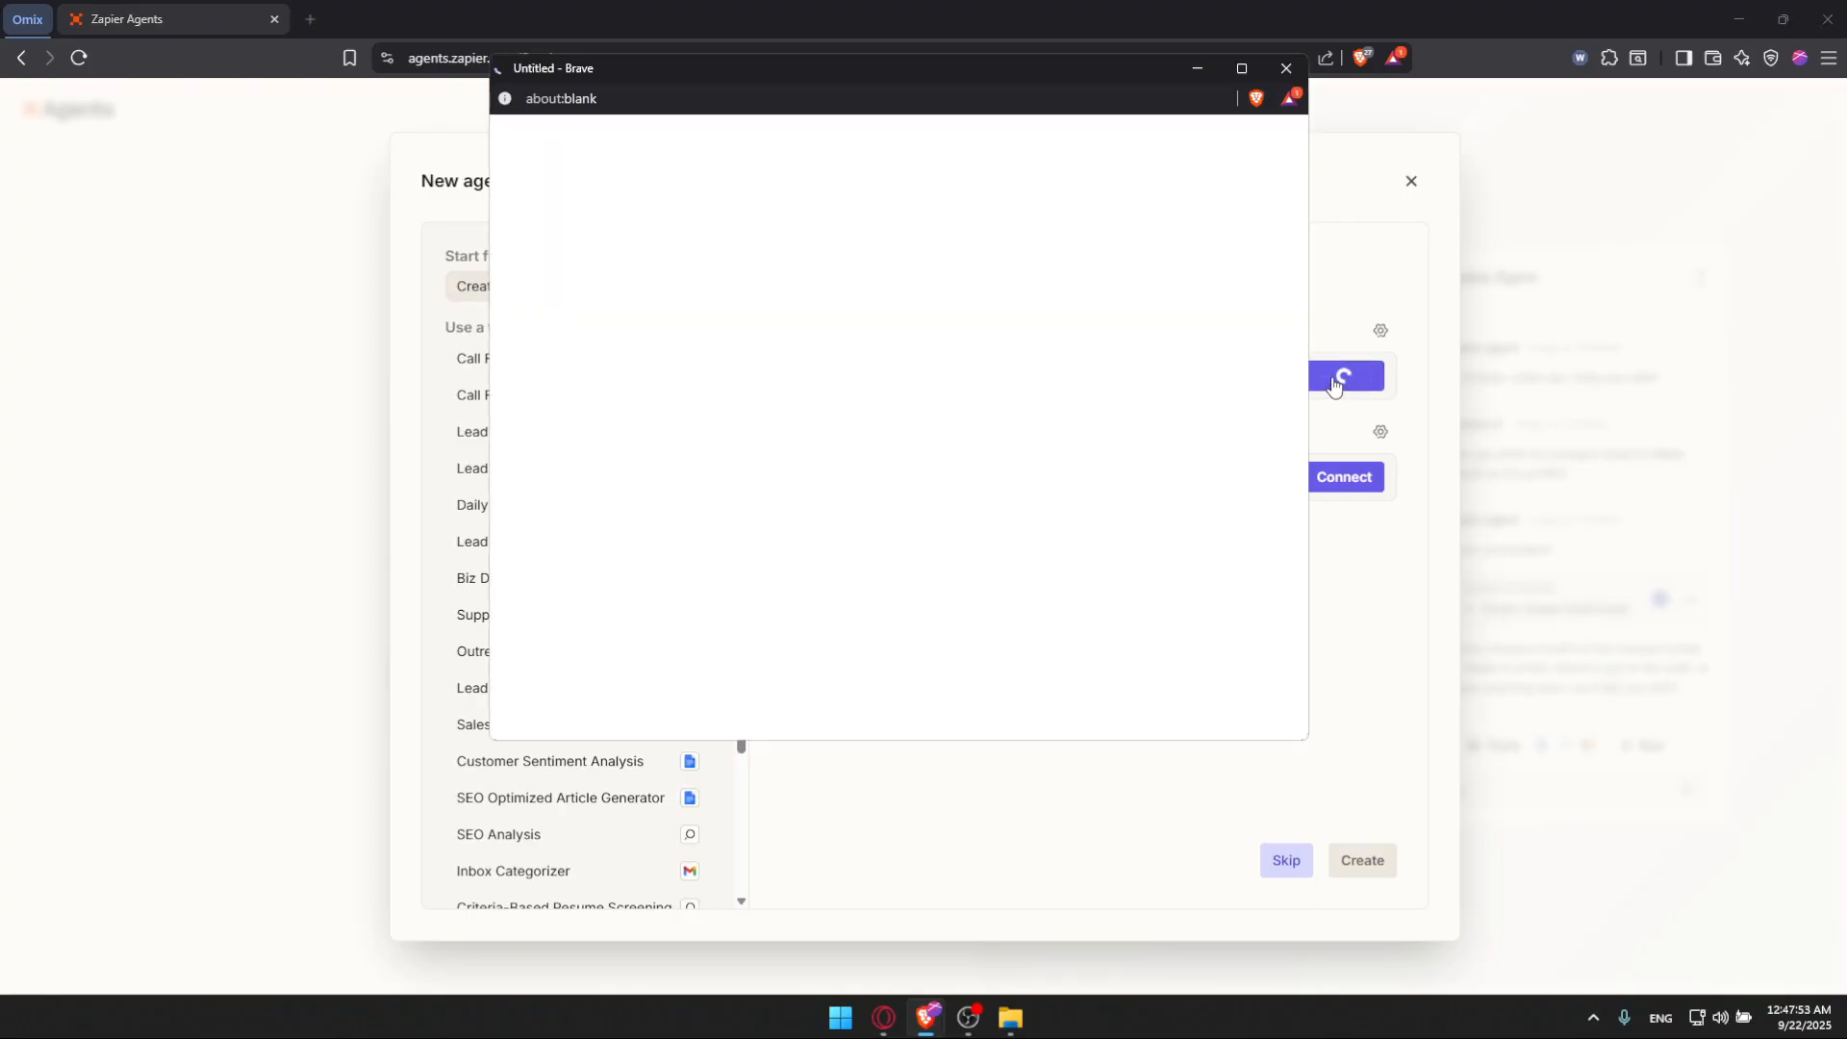
left_click(1039, 239)
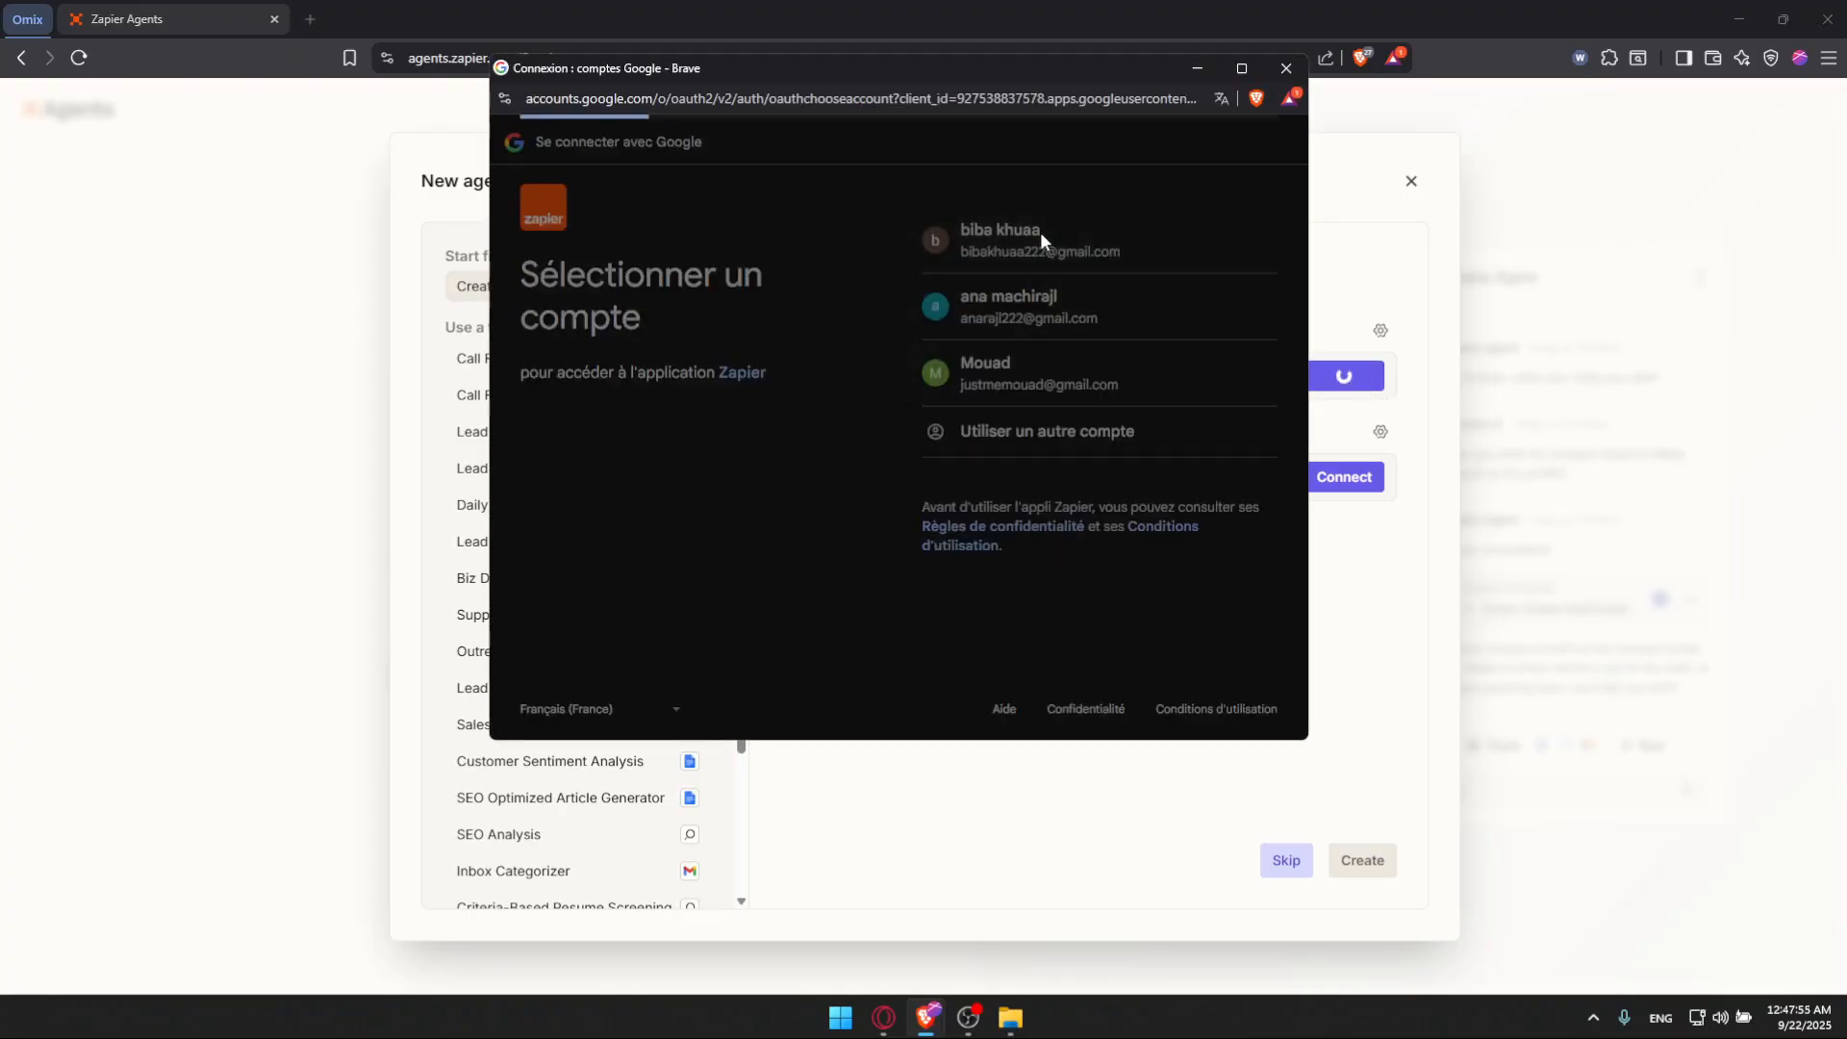
left_click(1169, 437)
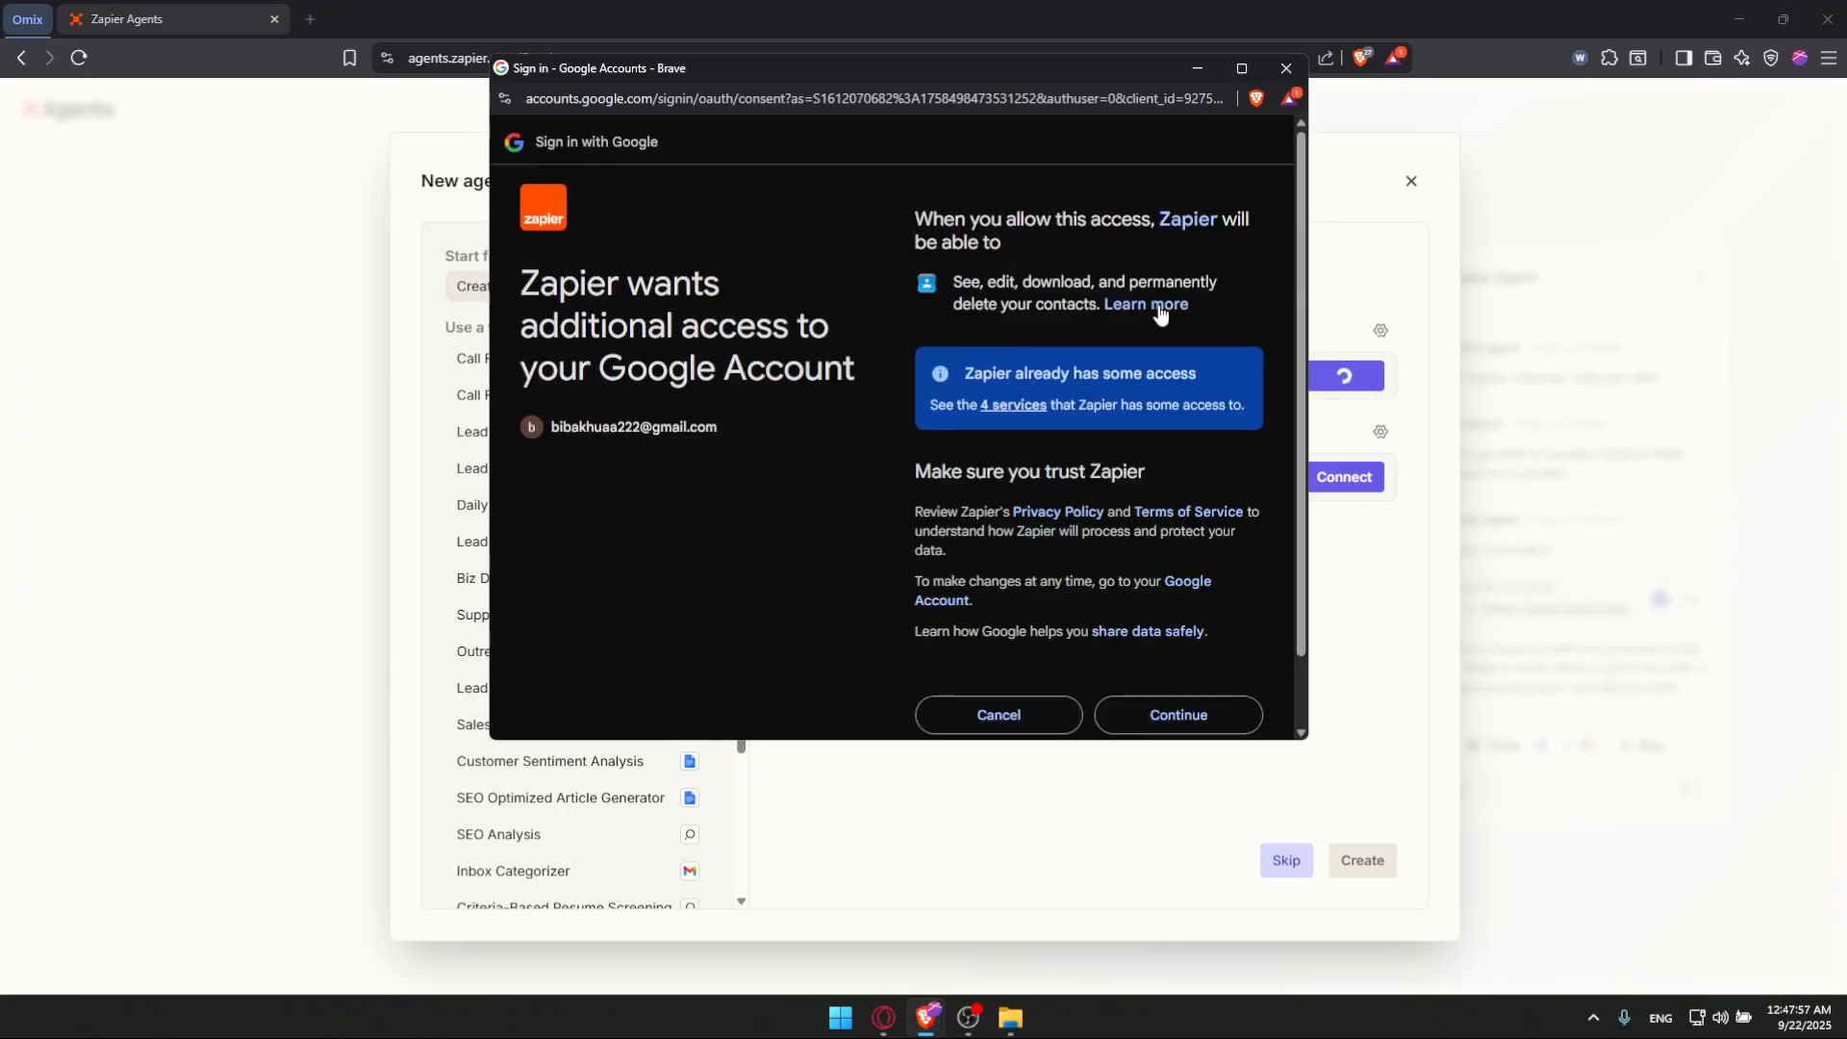
left_click(1194, 729)
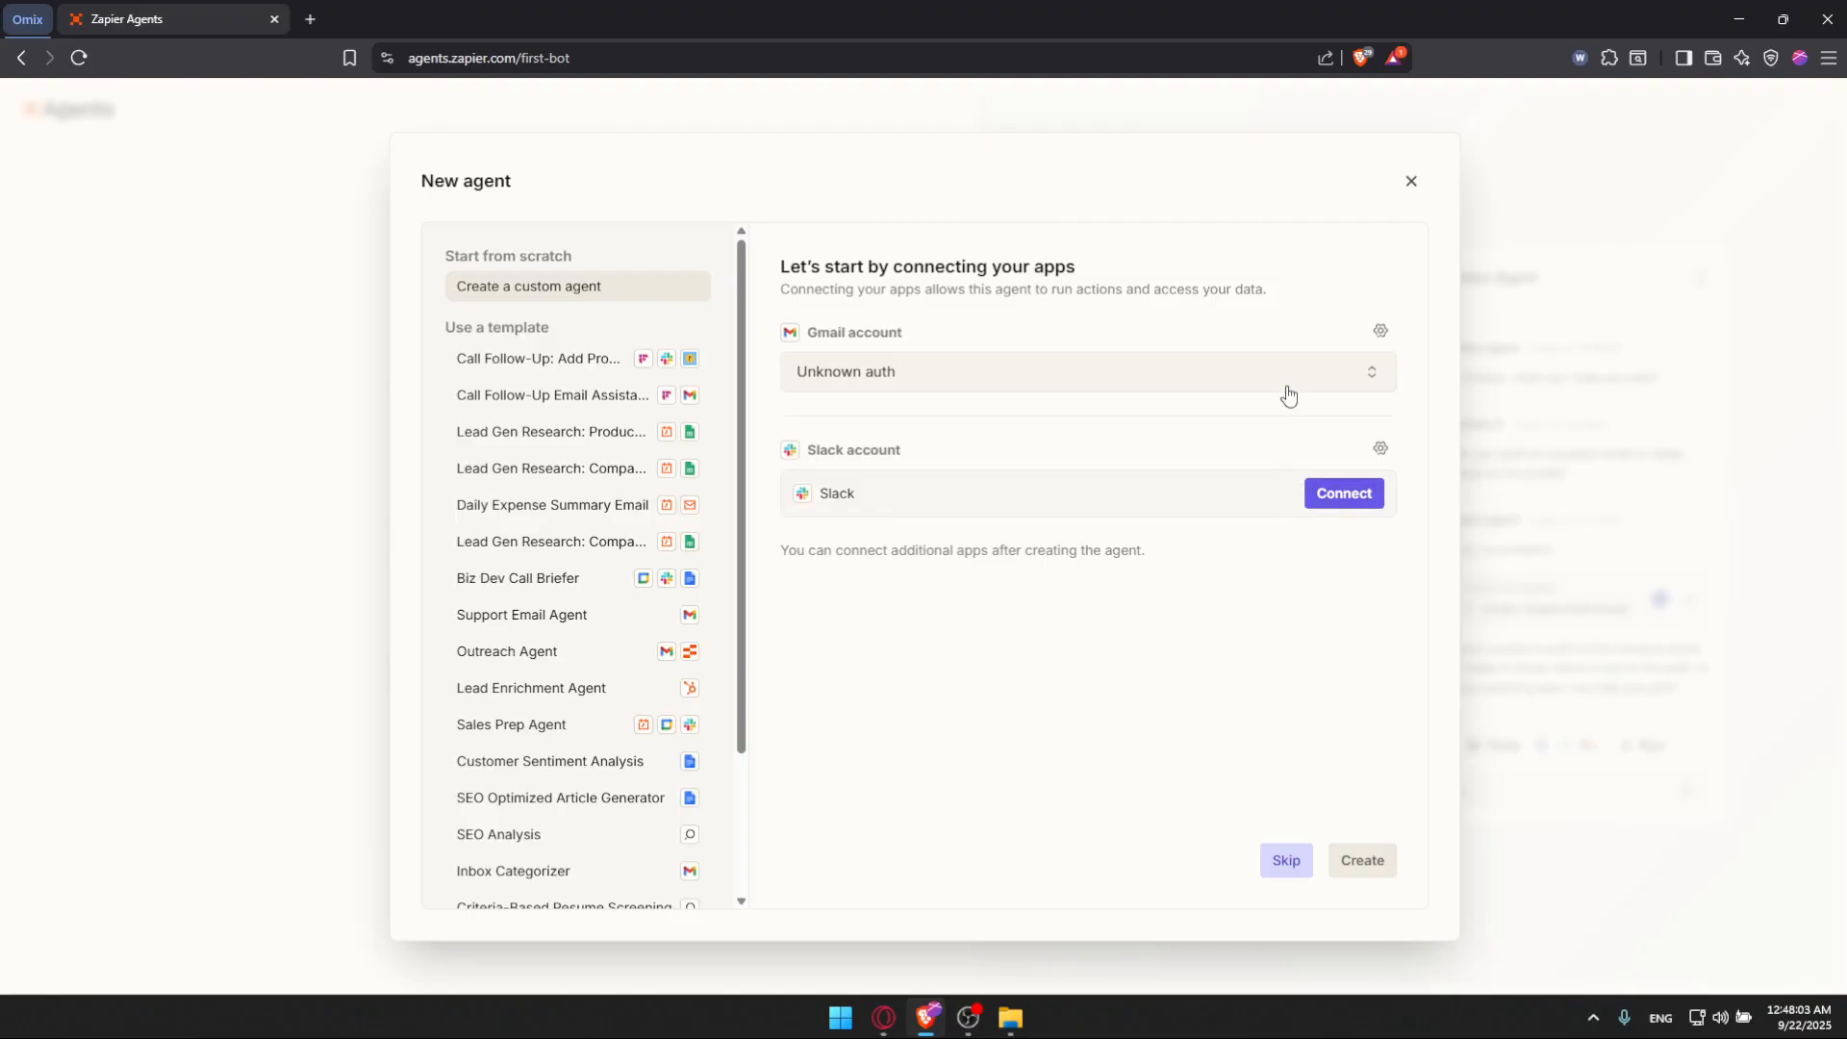
Step: Start connecting the Slack account and focus the workspace URL field
left_click(1340, 502)
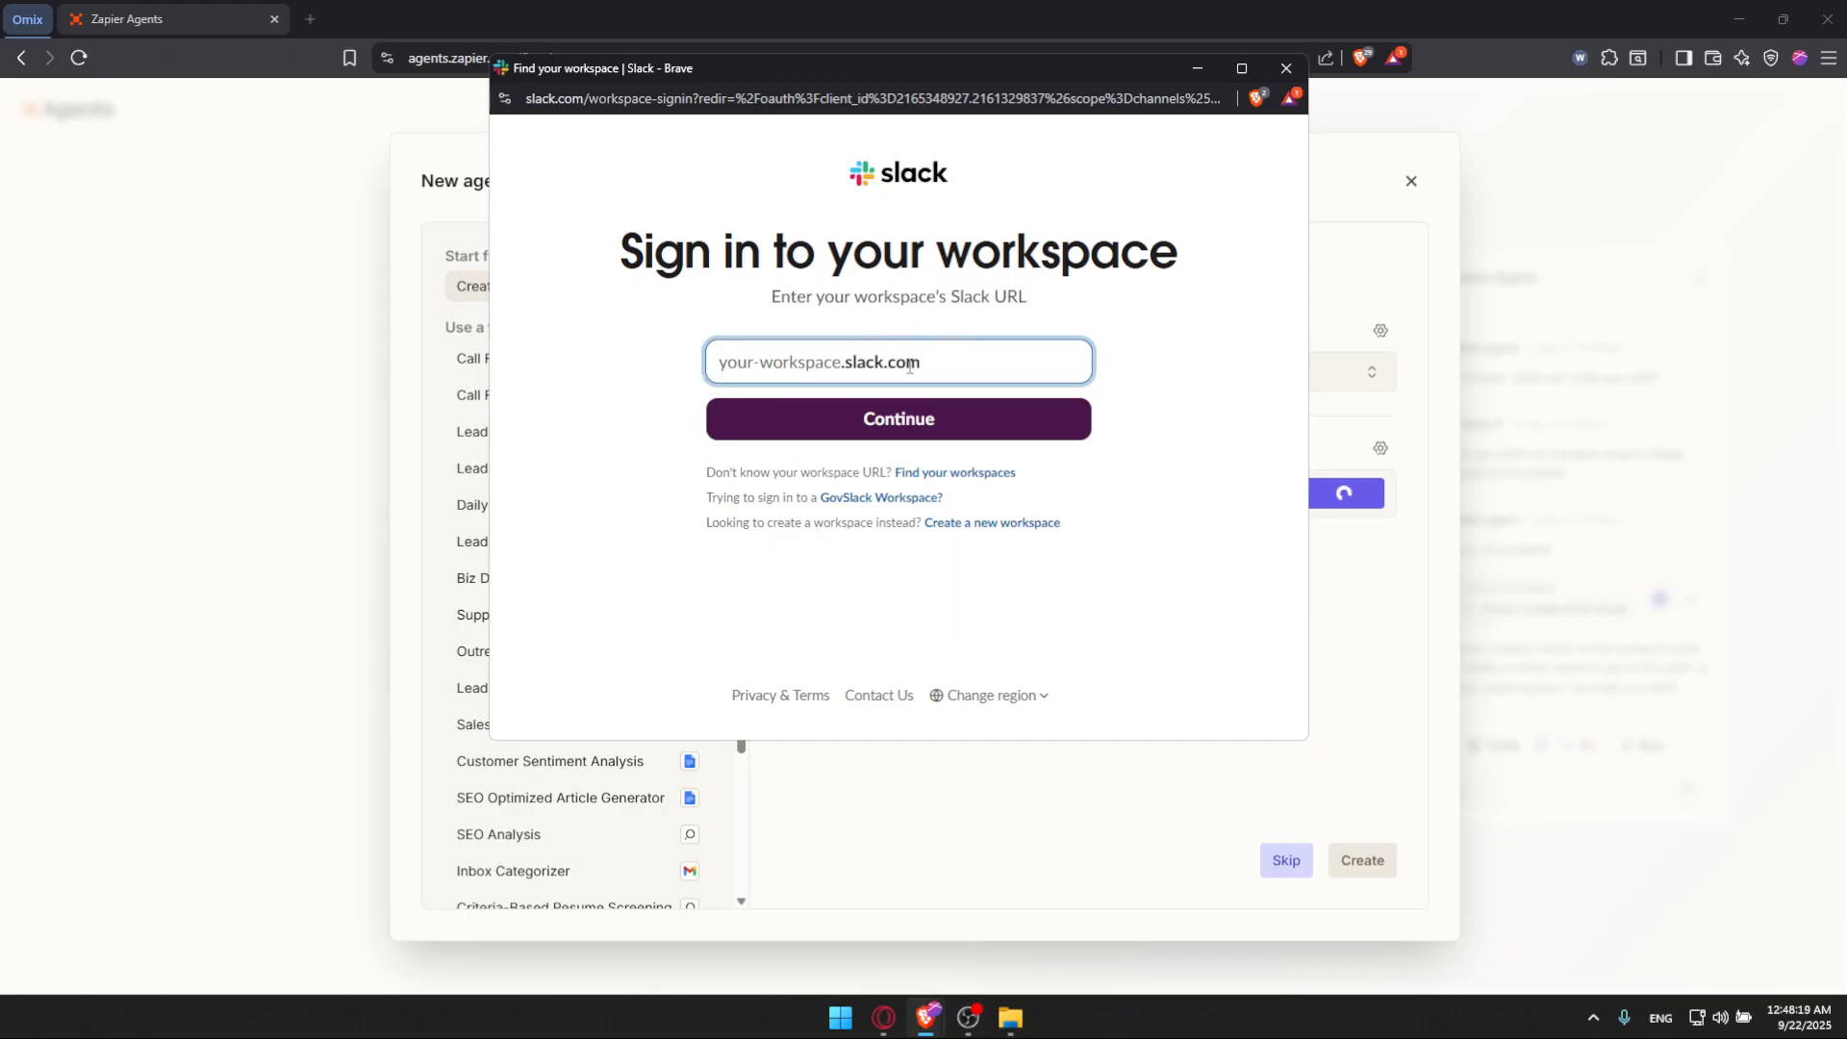
left_click(1183, 428)
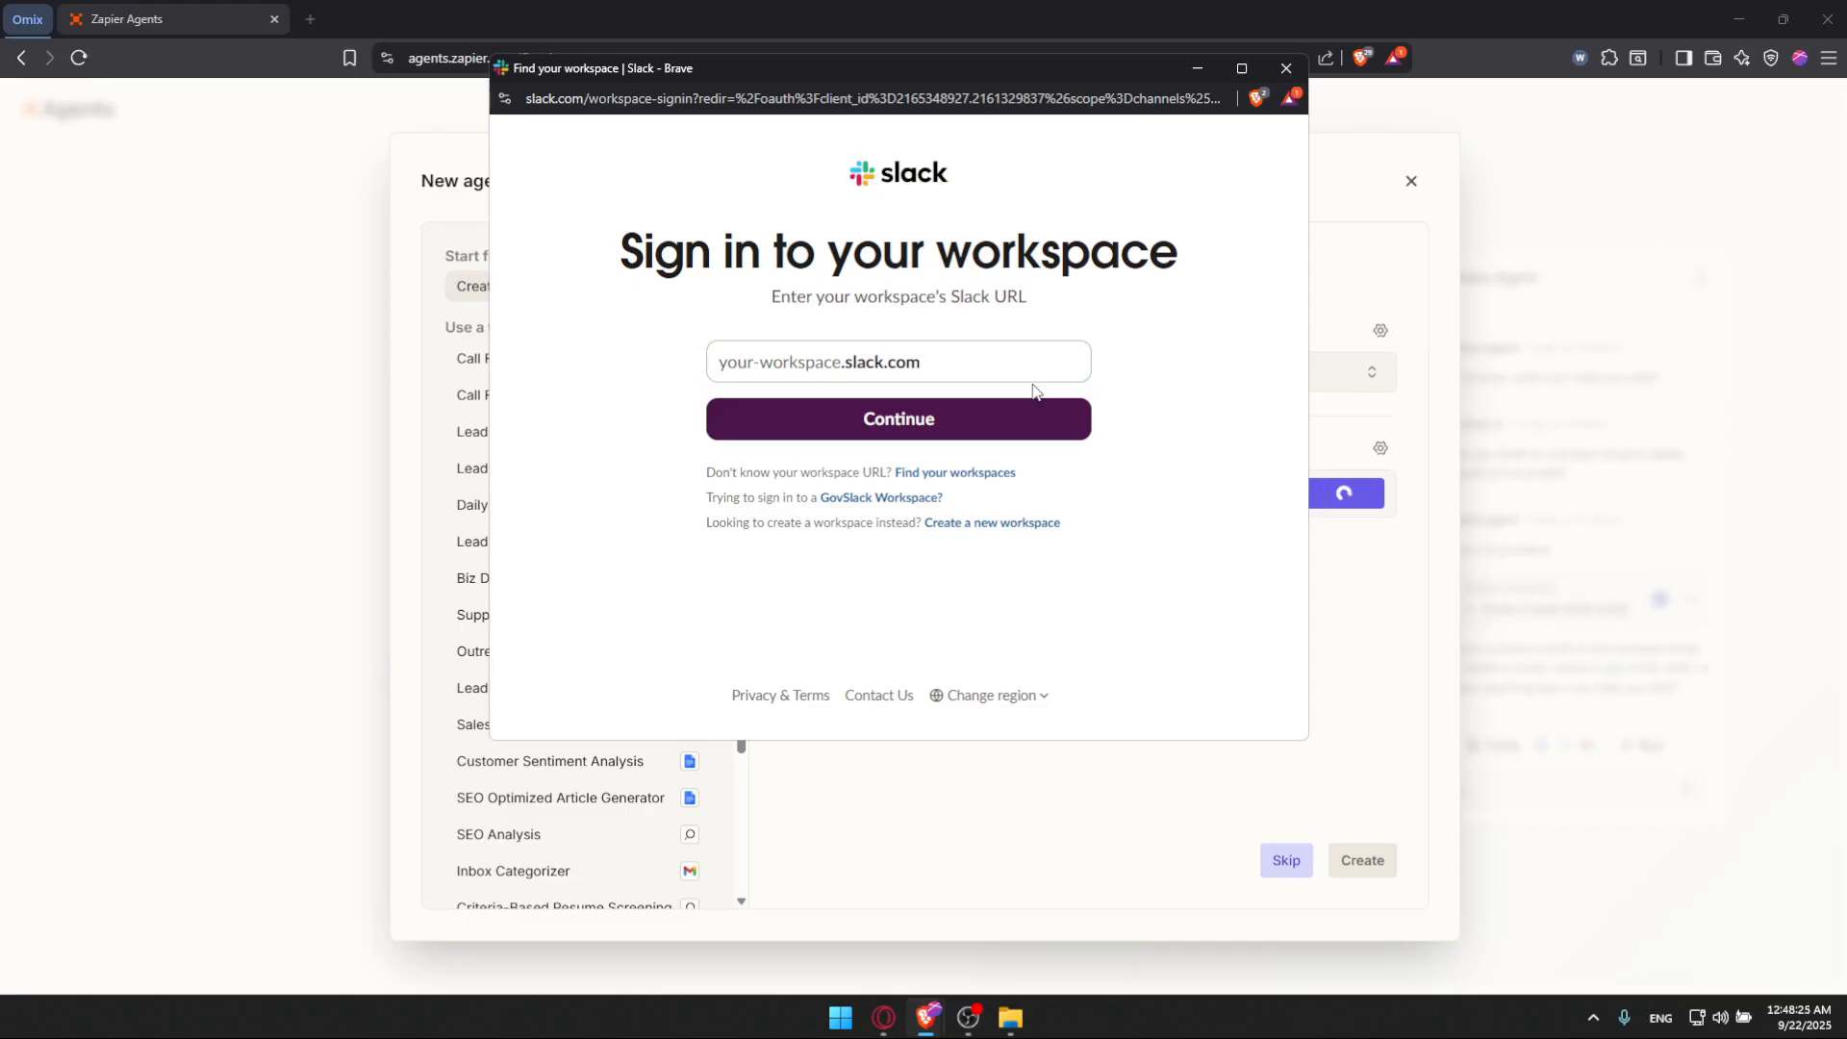
Step: In a new tab, search for Slack and sign in to it with the Google account
left_click(309, 19)
type("slack")
key("Return")
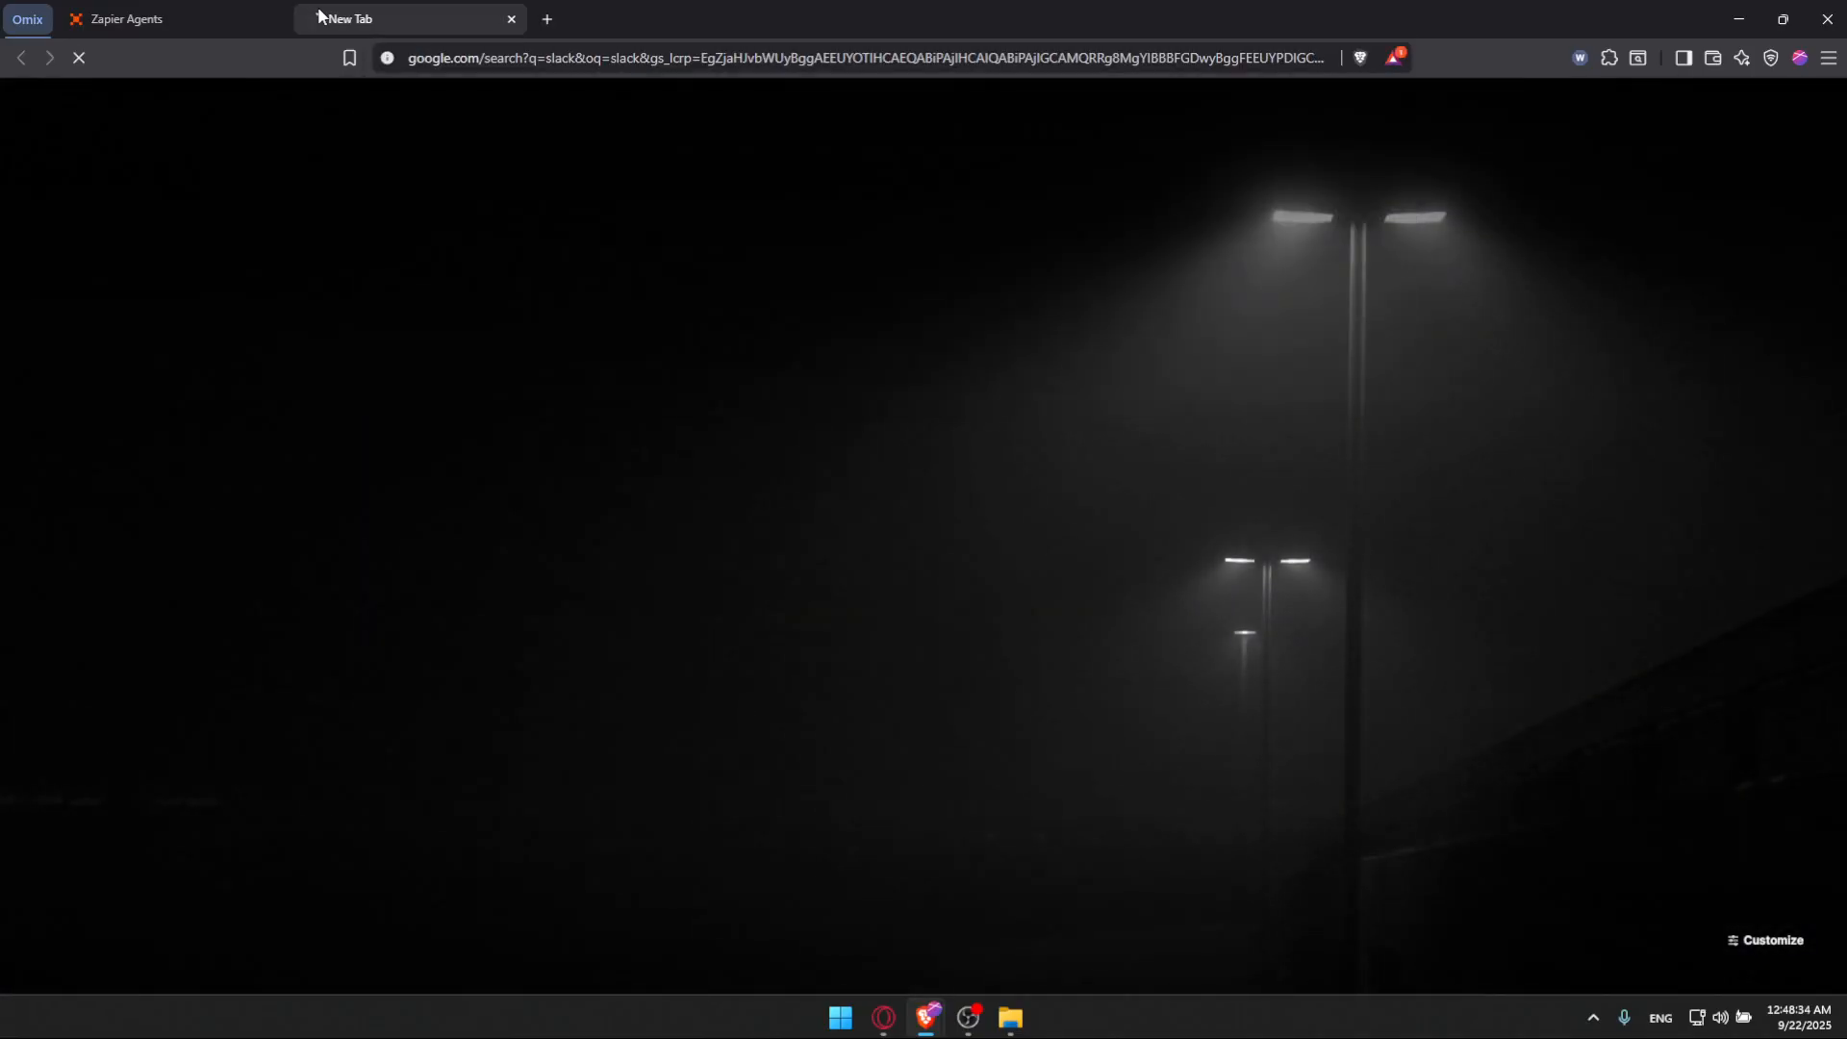
left_click(355, 268)
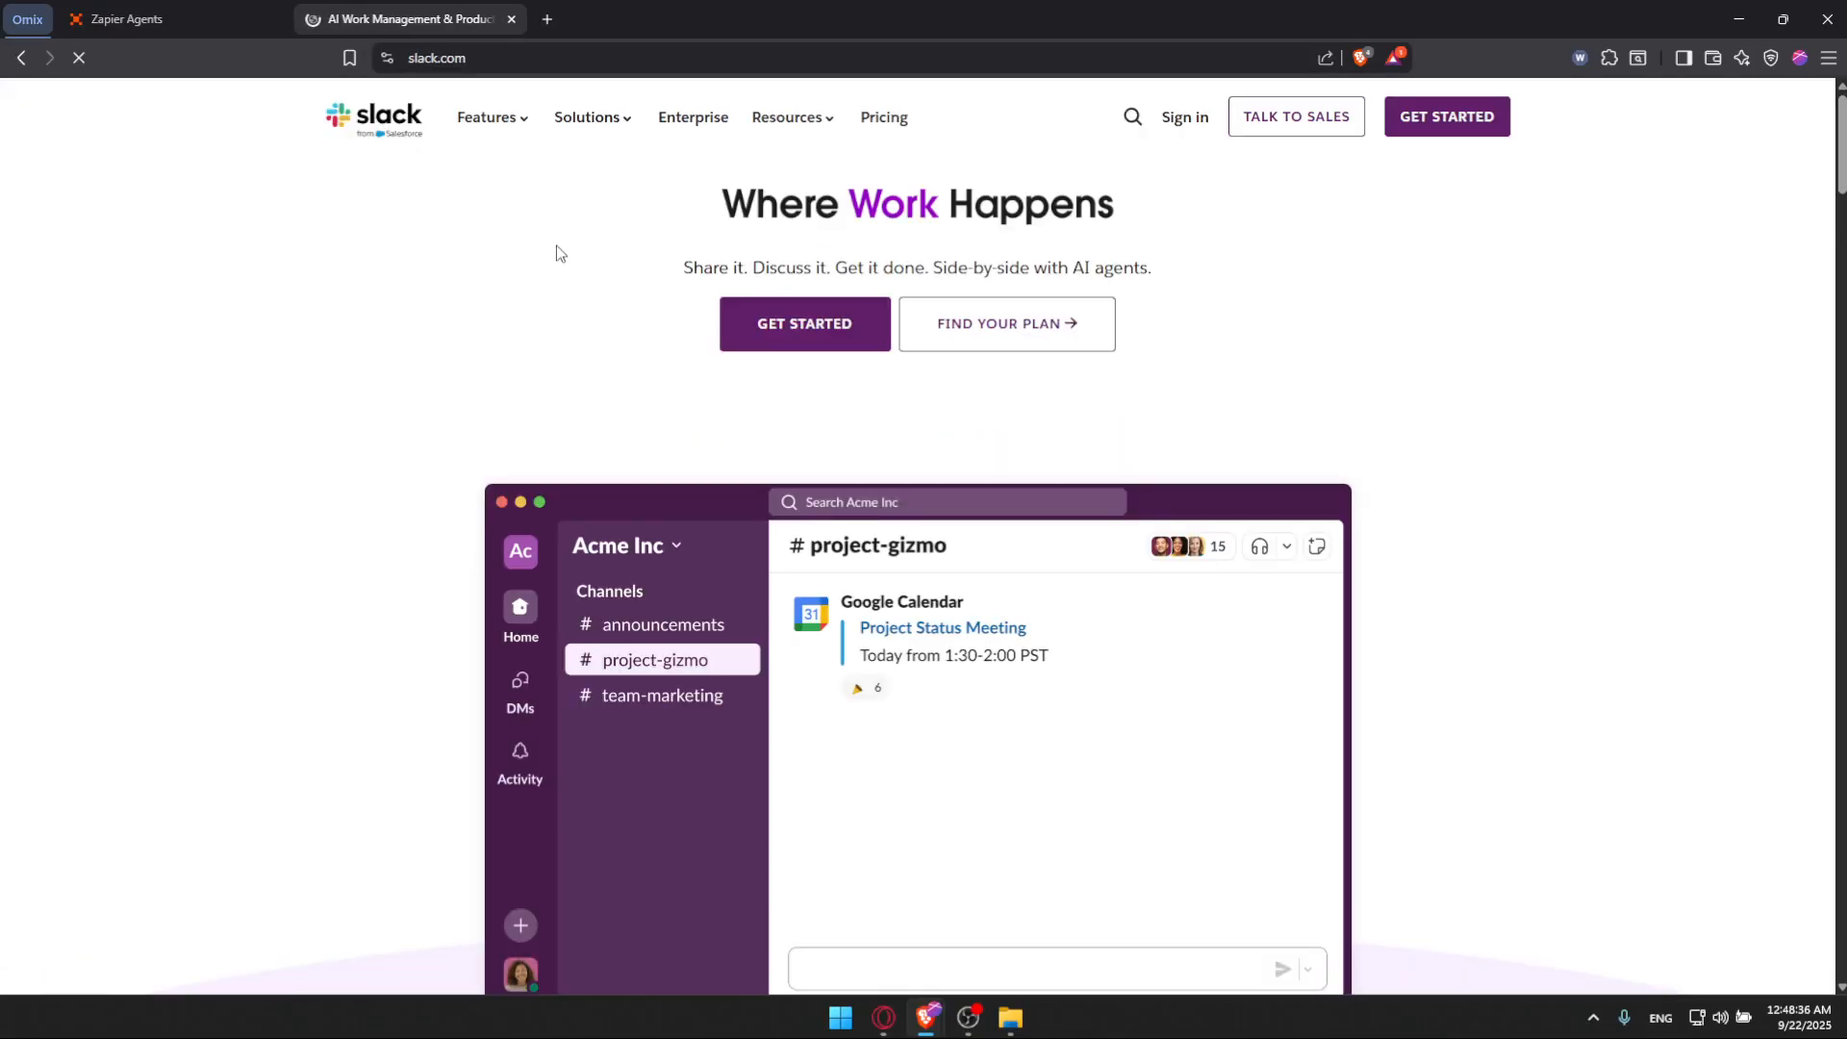
left_click(1434, 126)
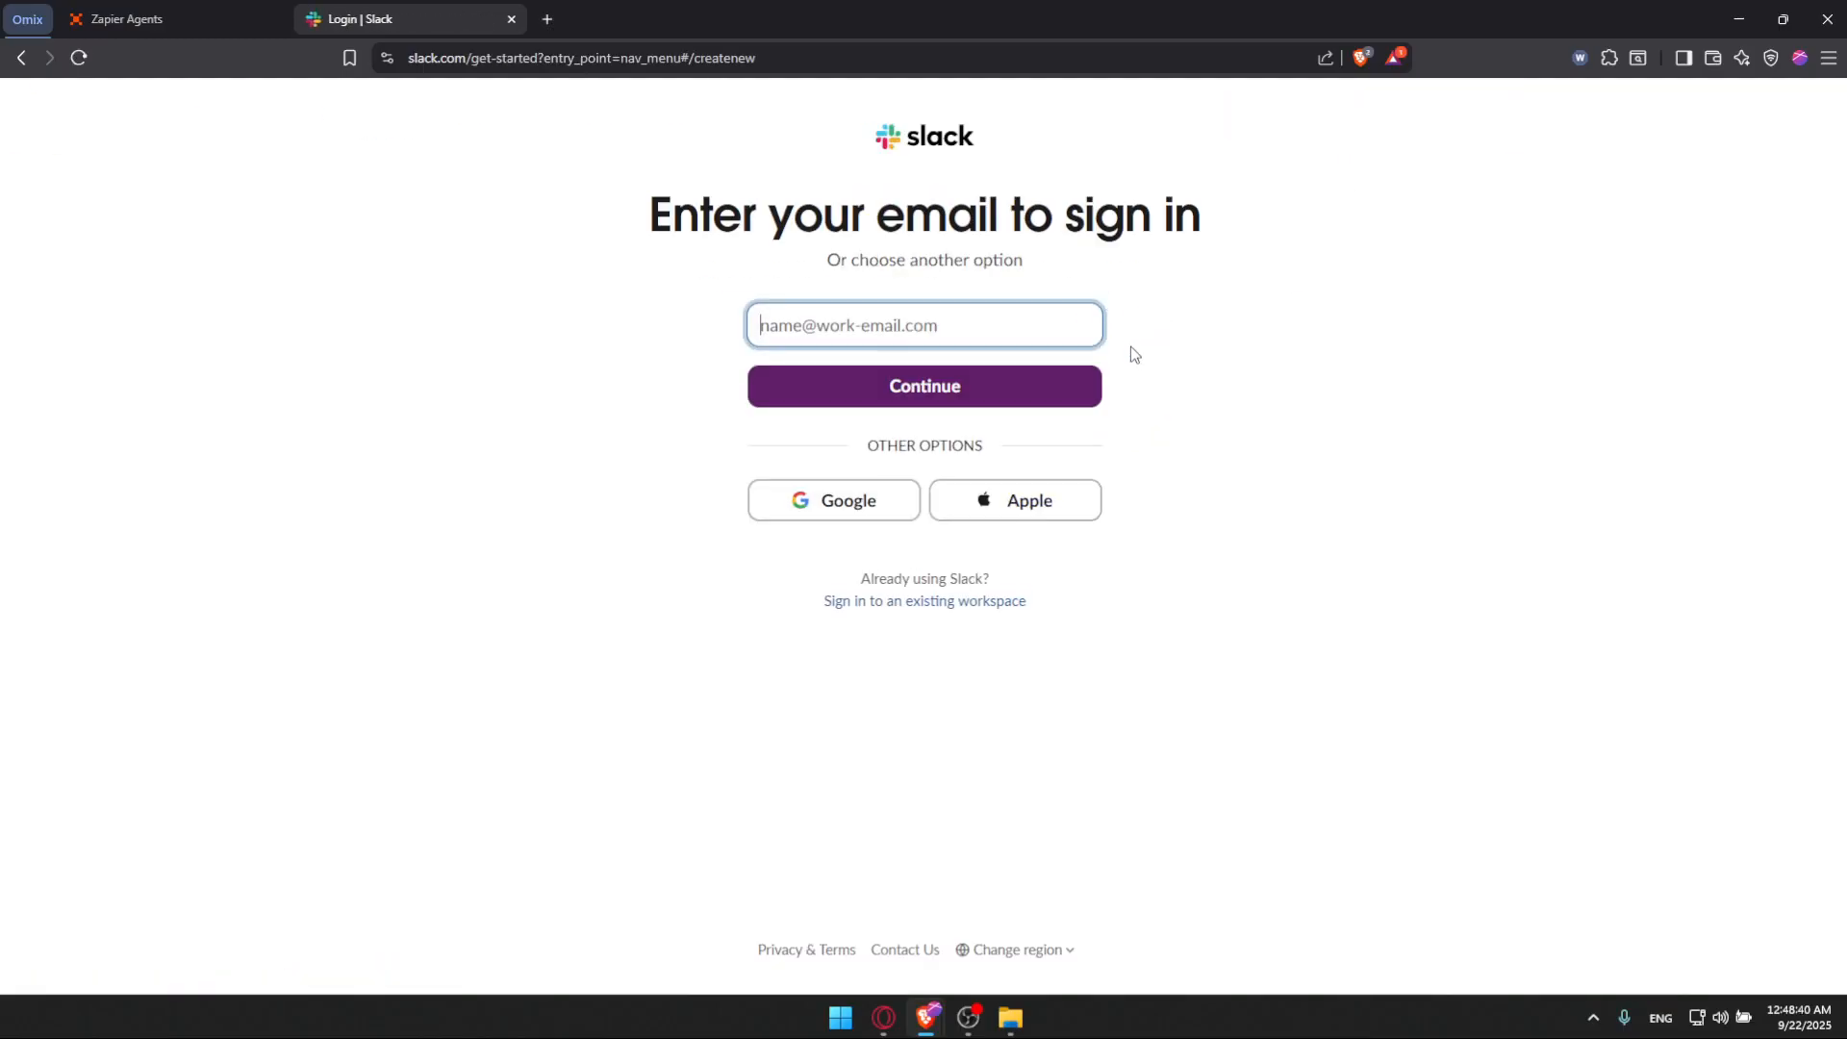
left_click(866, 497)
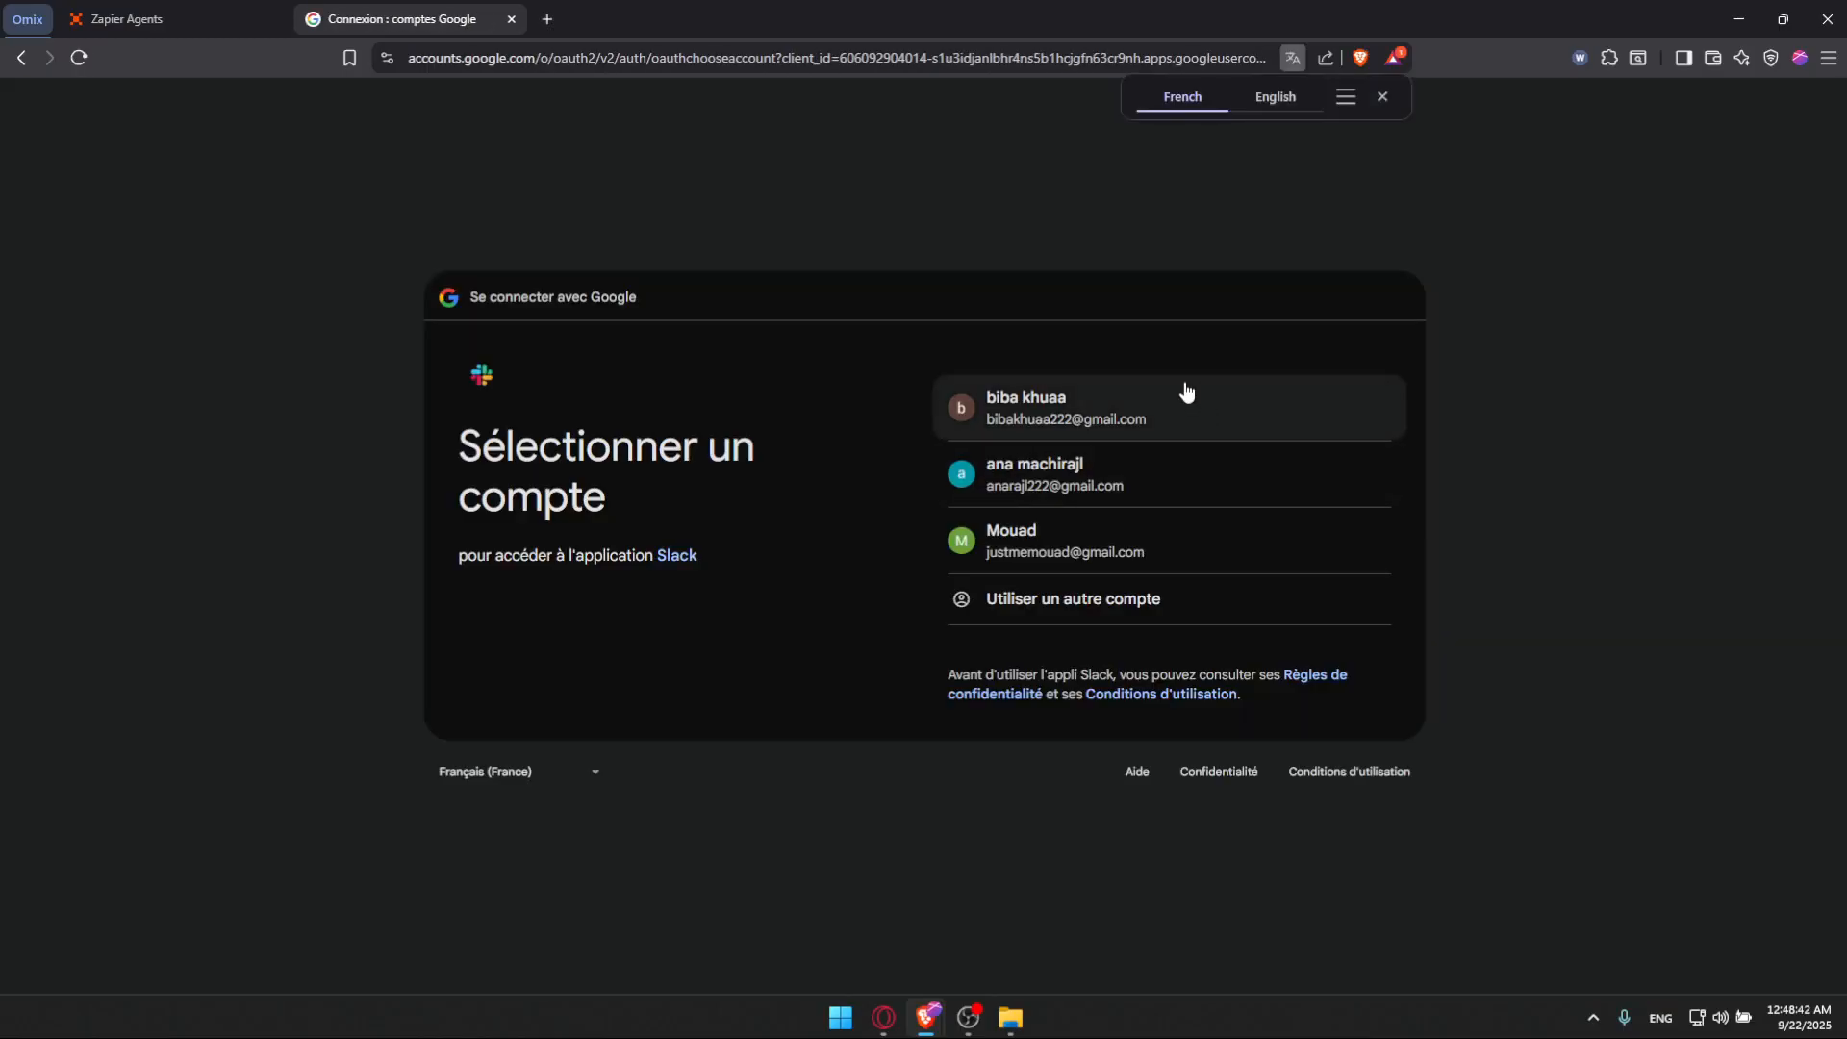
left_click(1163, 415)
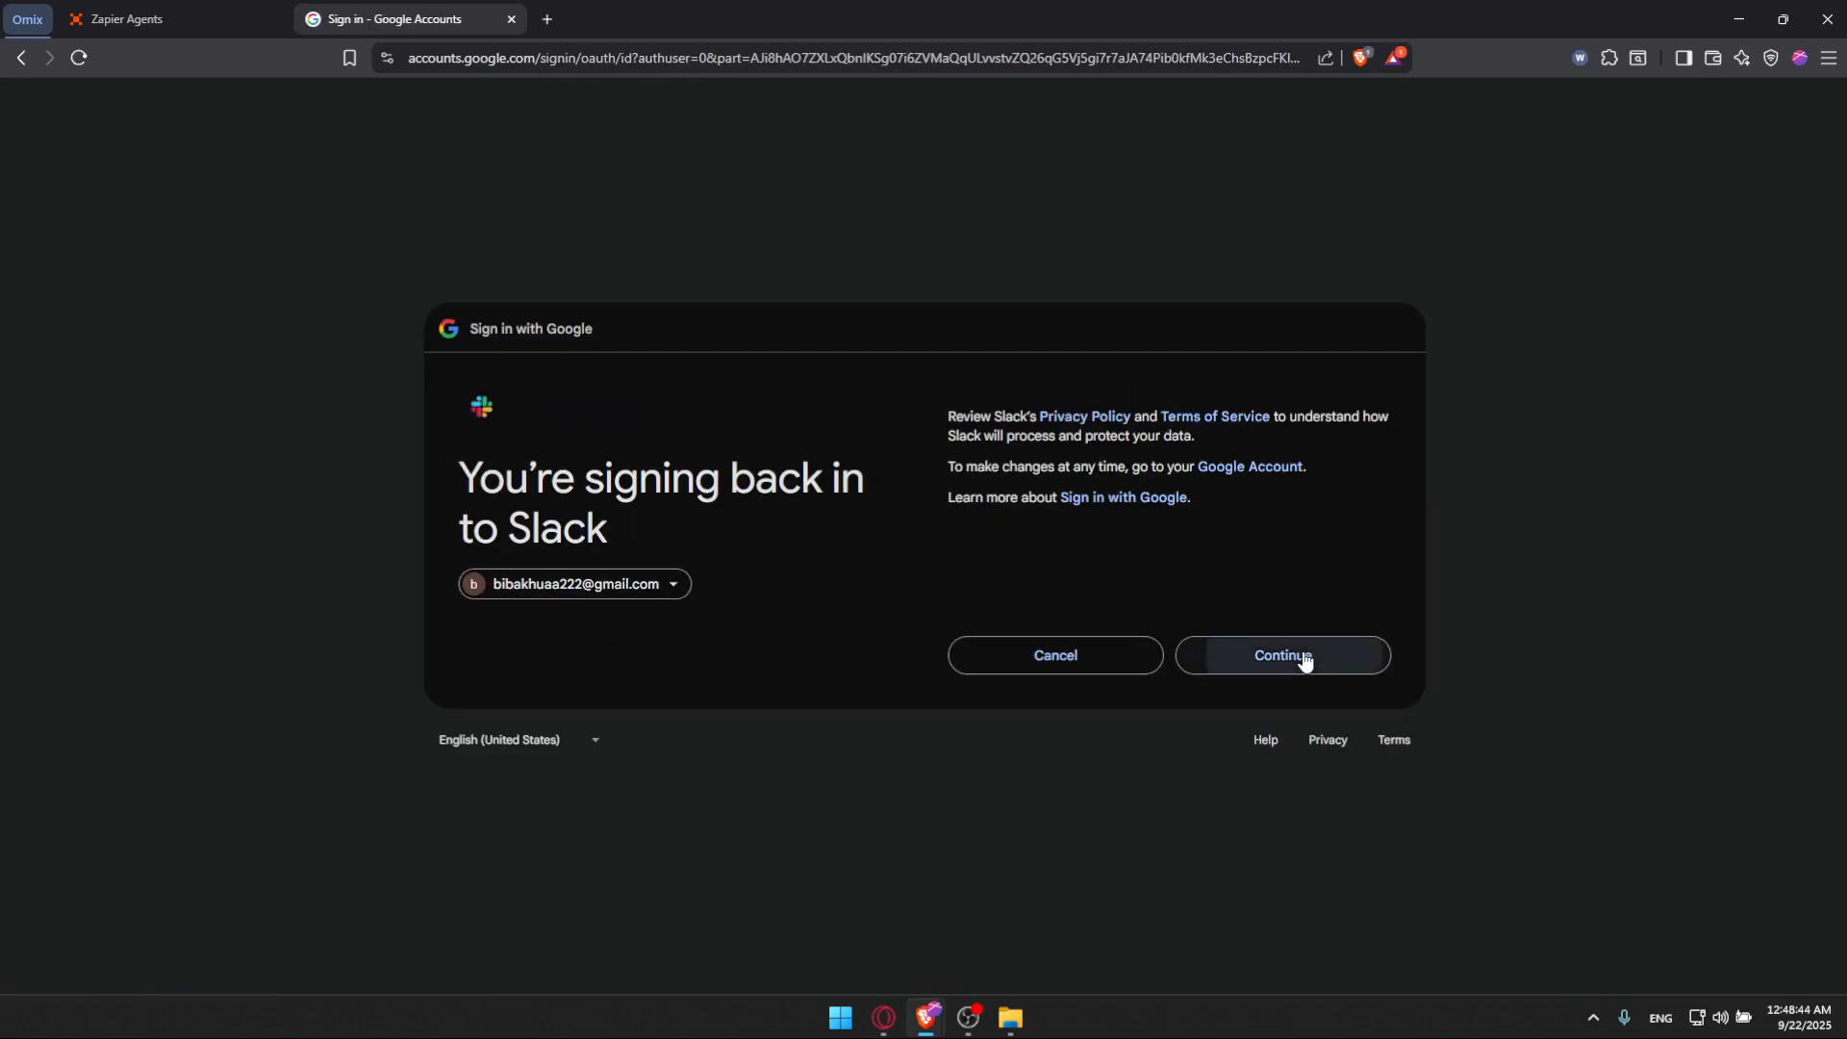
left_click(1305, 659)
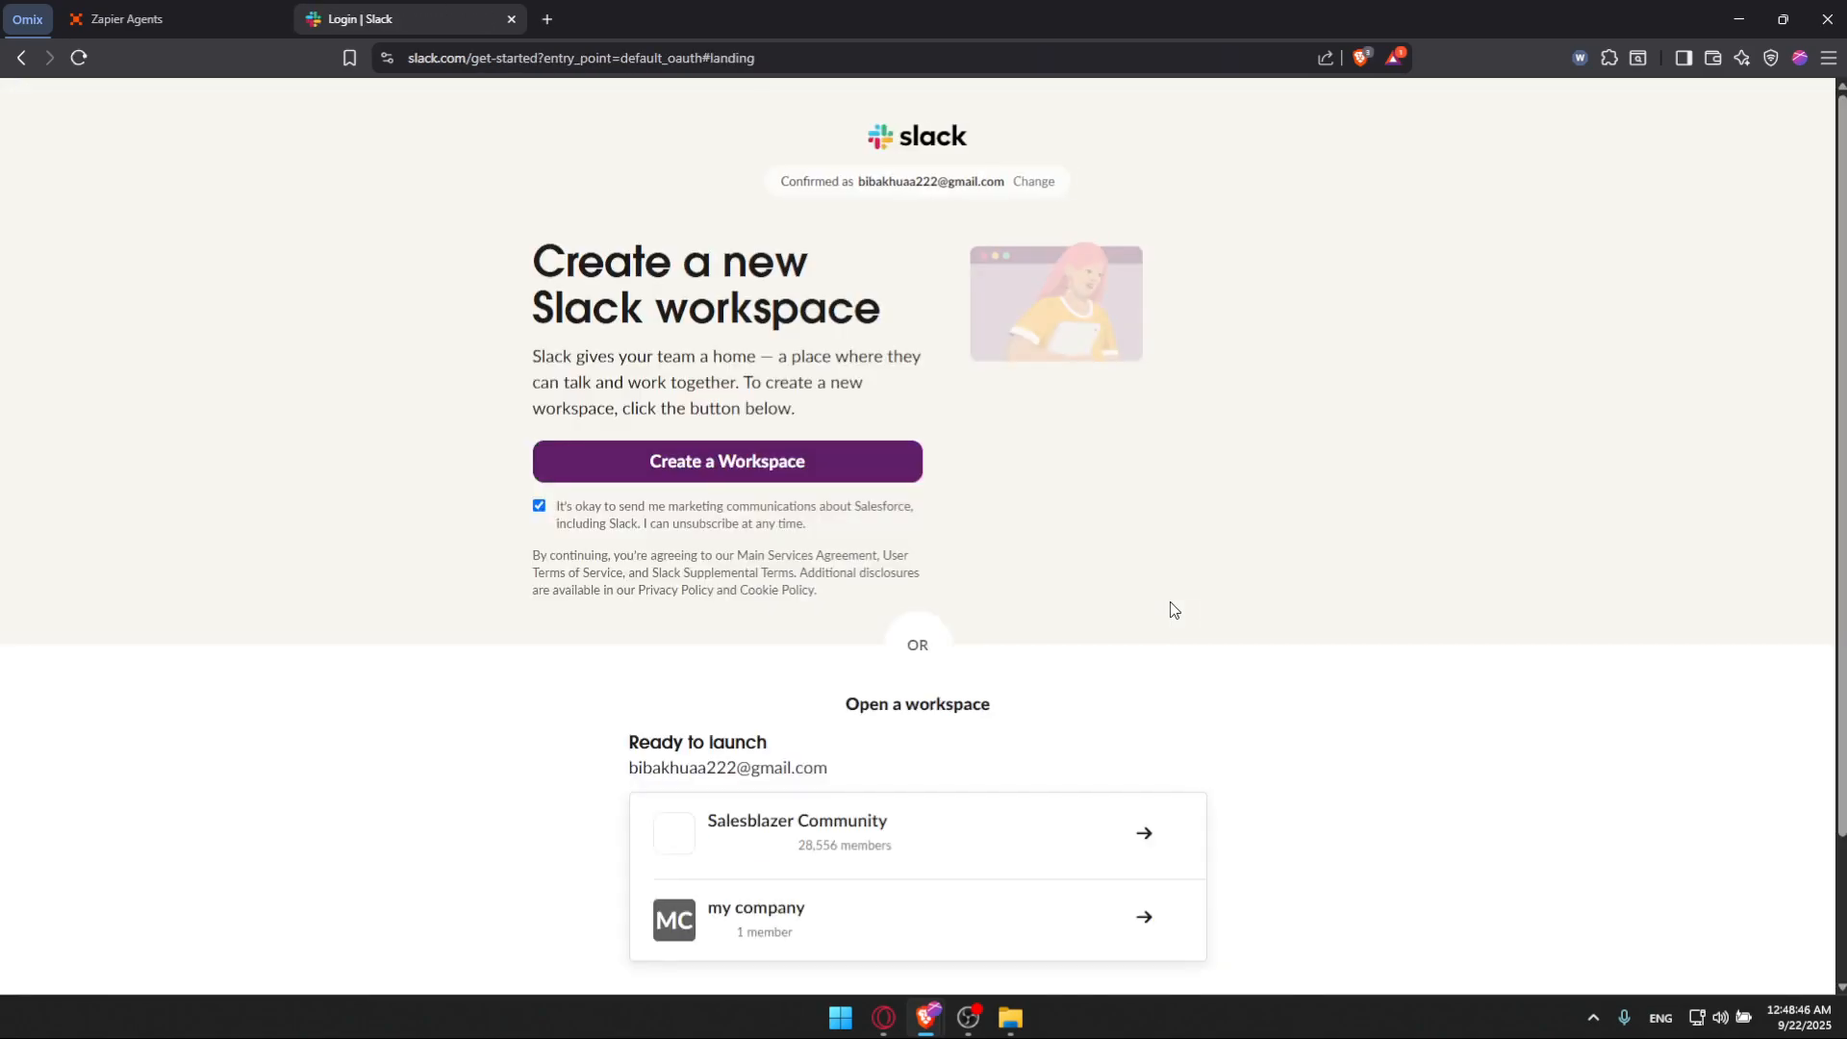
Step: Open the my company workspace and select its workspace URL in the address bar
scroll(941, 654, "down", 2)
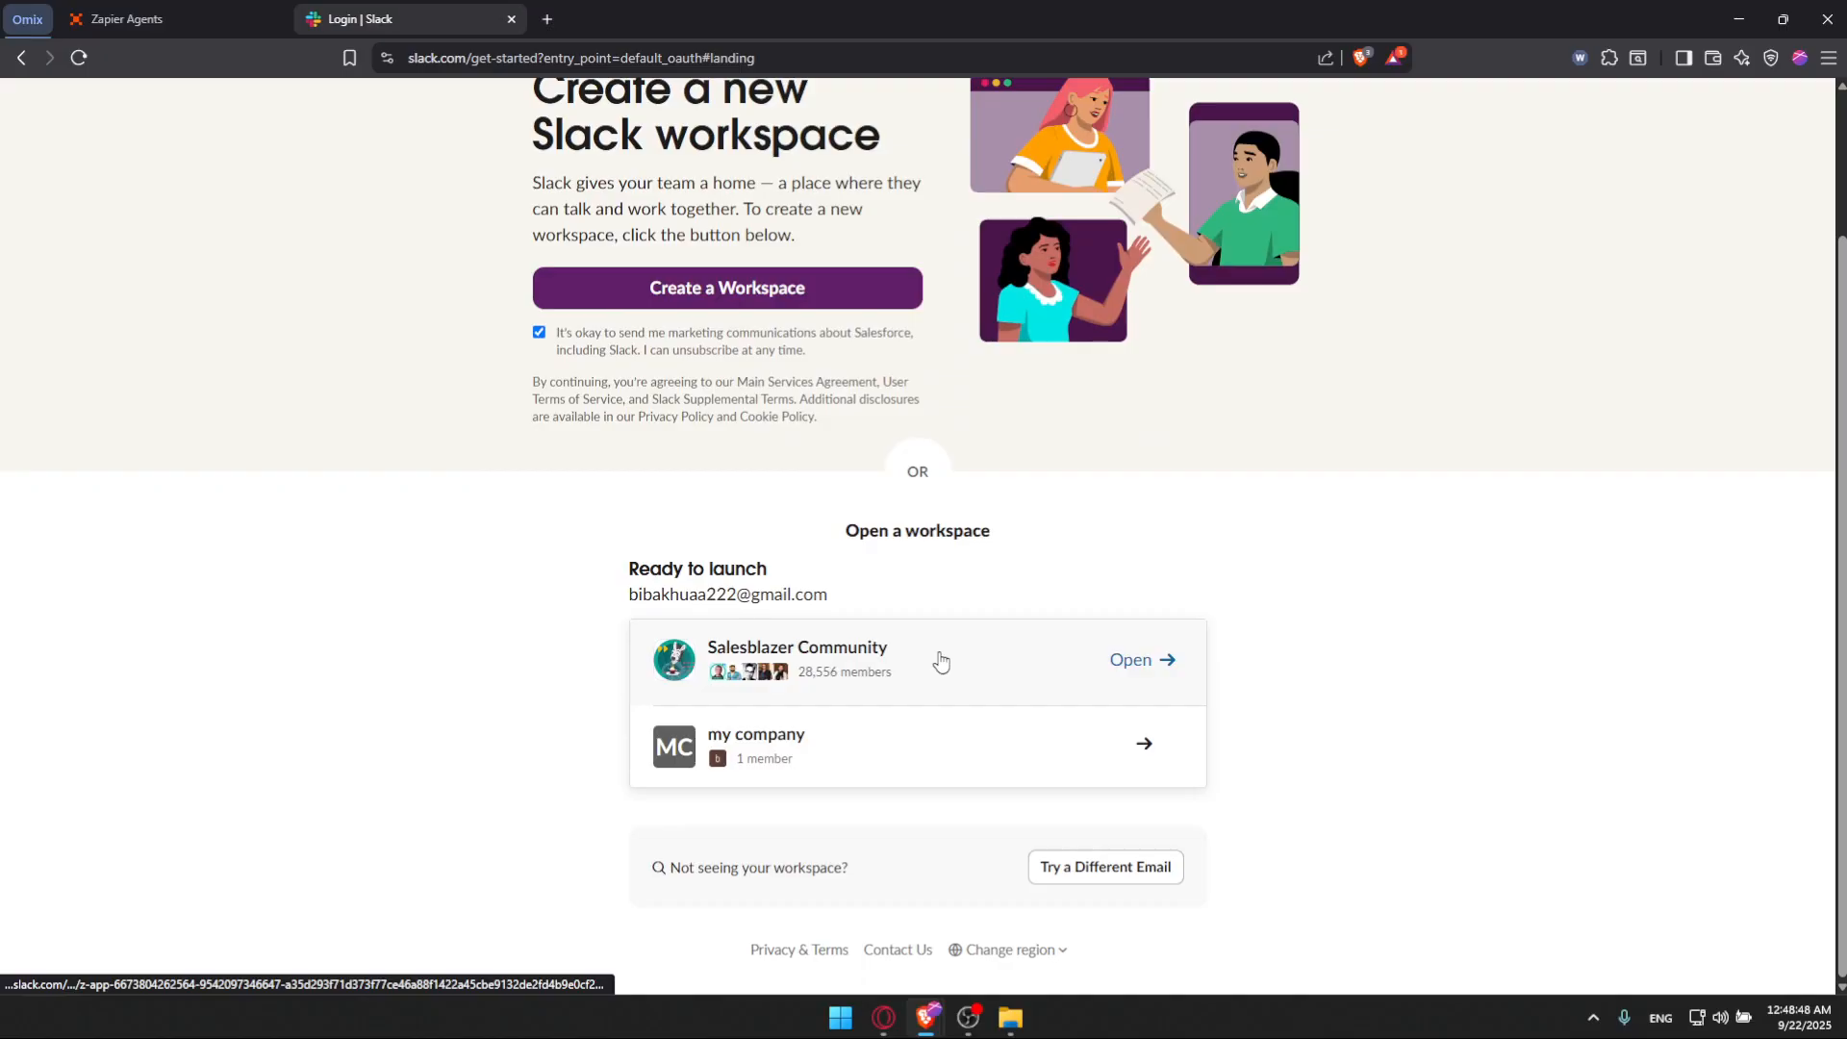
left_click(843, 731)
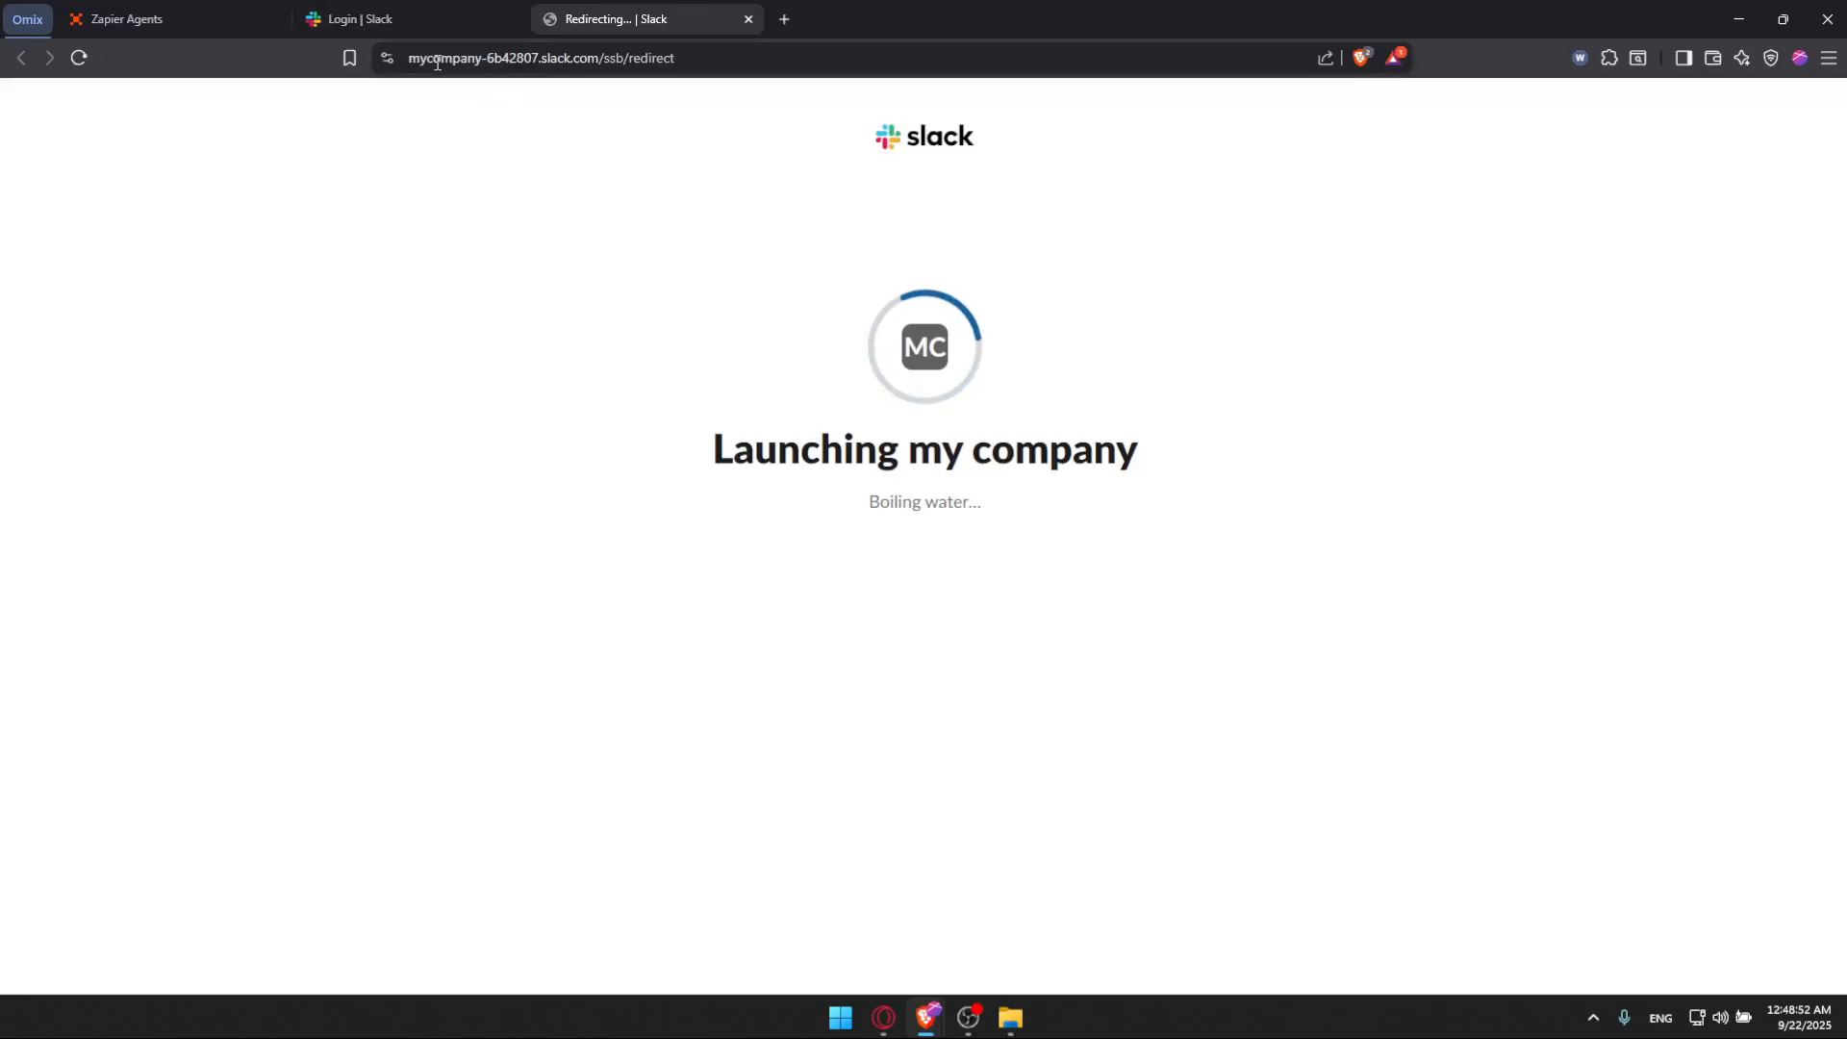
left_click_drag(406, 60, 597, 69)
key("ctrl+c")
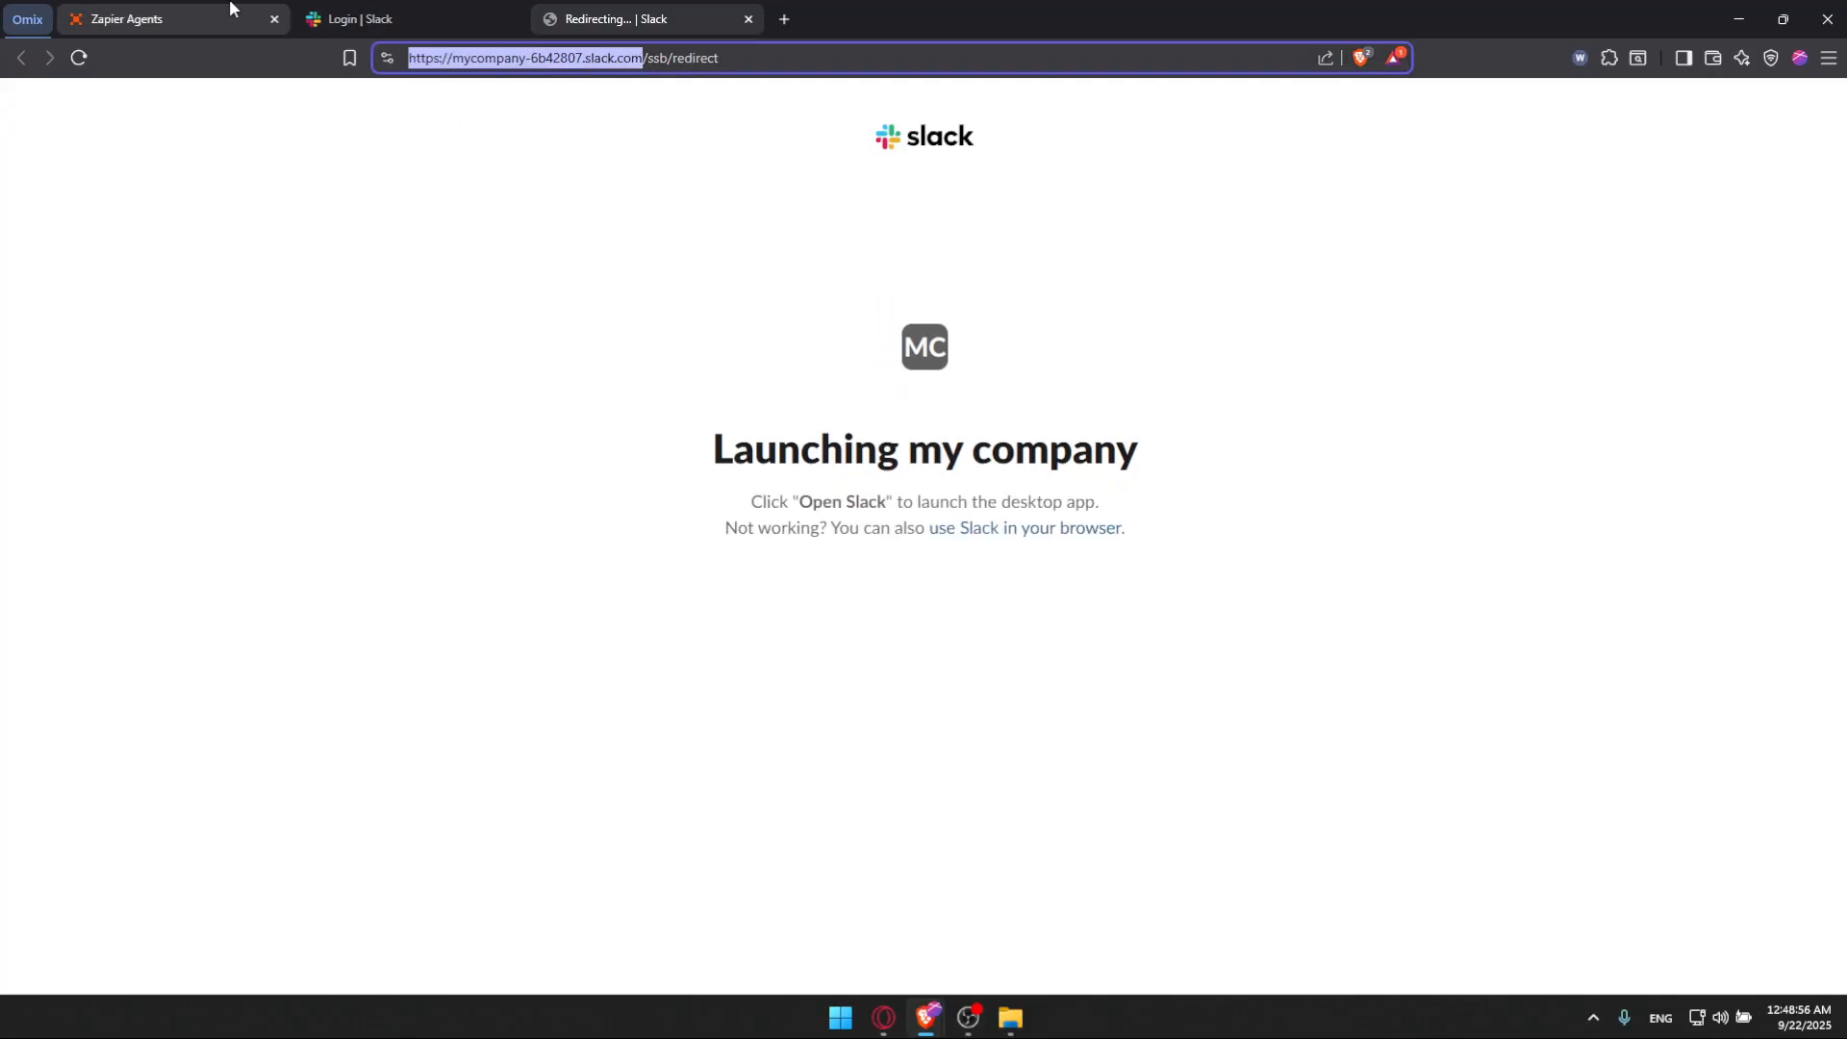
Step: Paste the my company workspace URL into the Slack sign-in window, trim it to the slack.com domain, and continue
left_click(173, 18)
mouse_move(926, 1018)
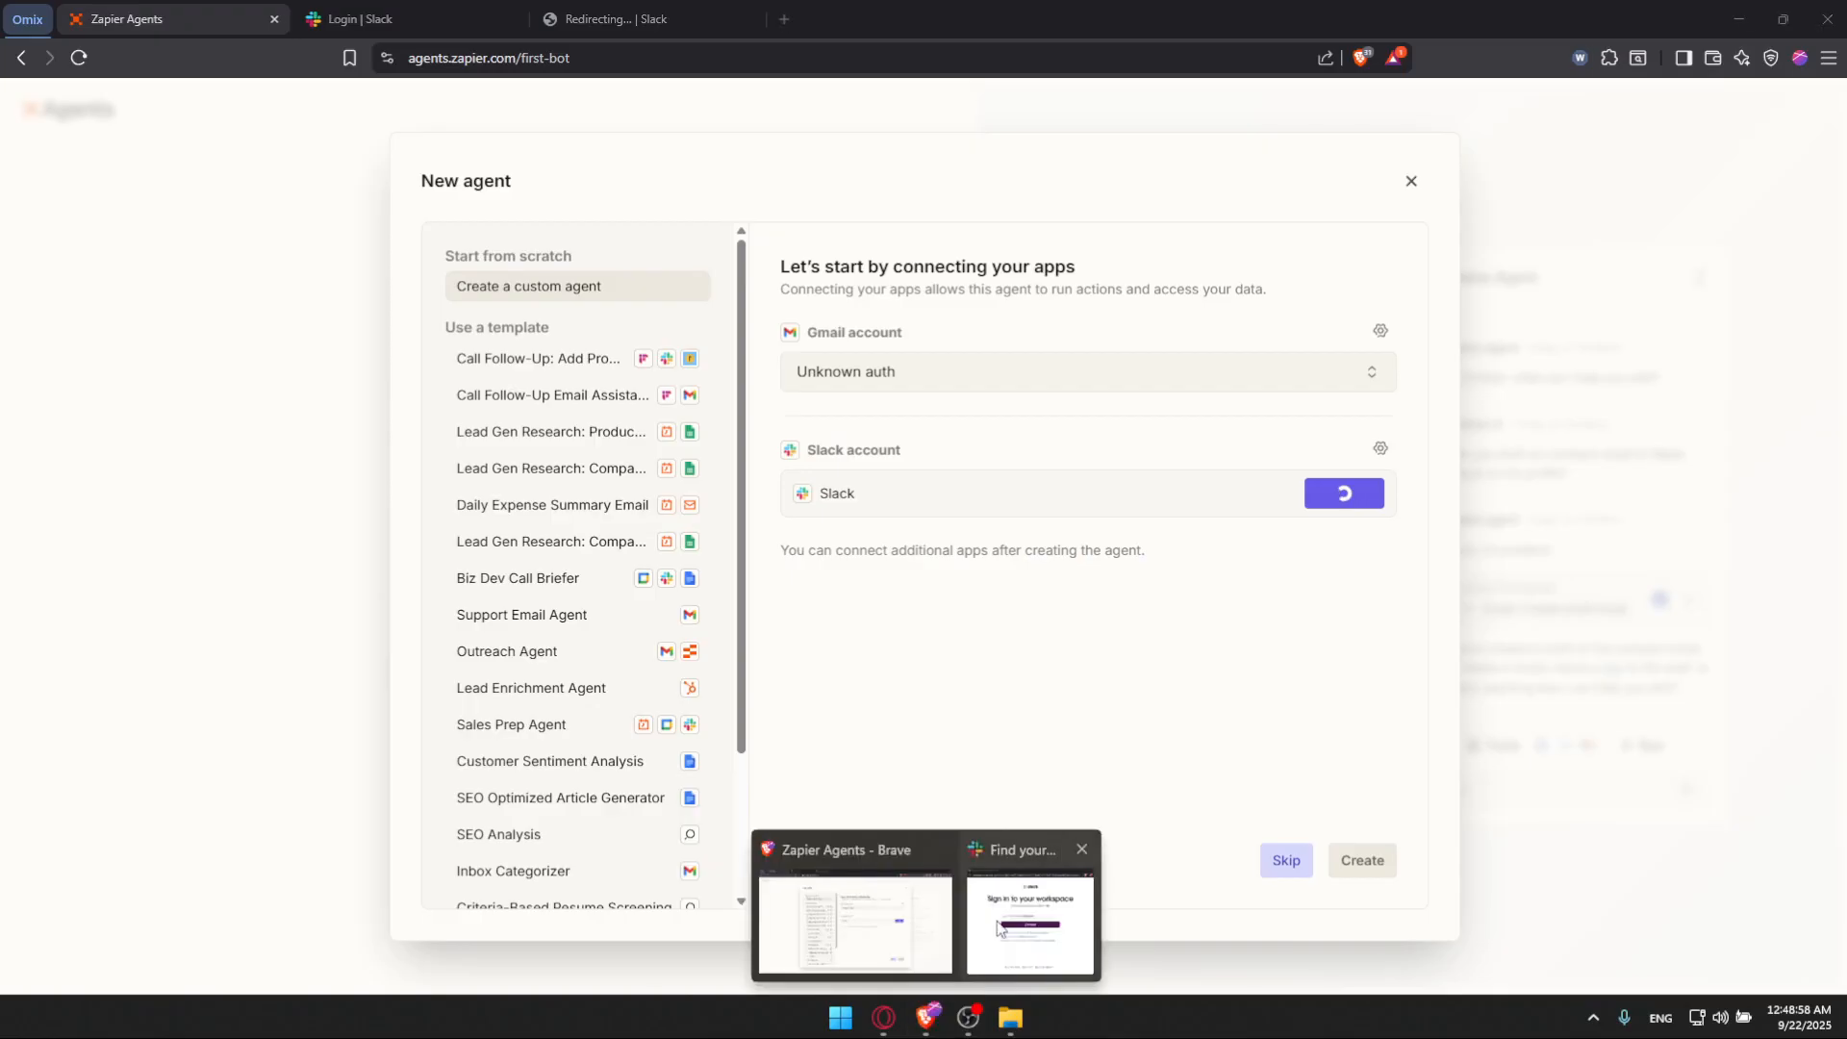
left_click(985, 948)
key("ctrl+v")
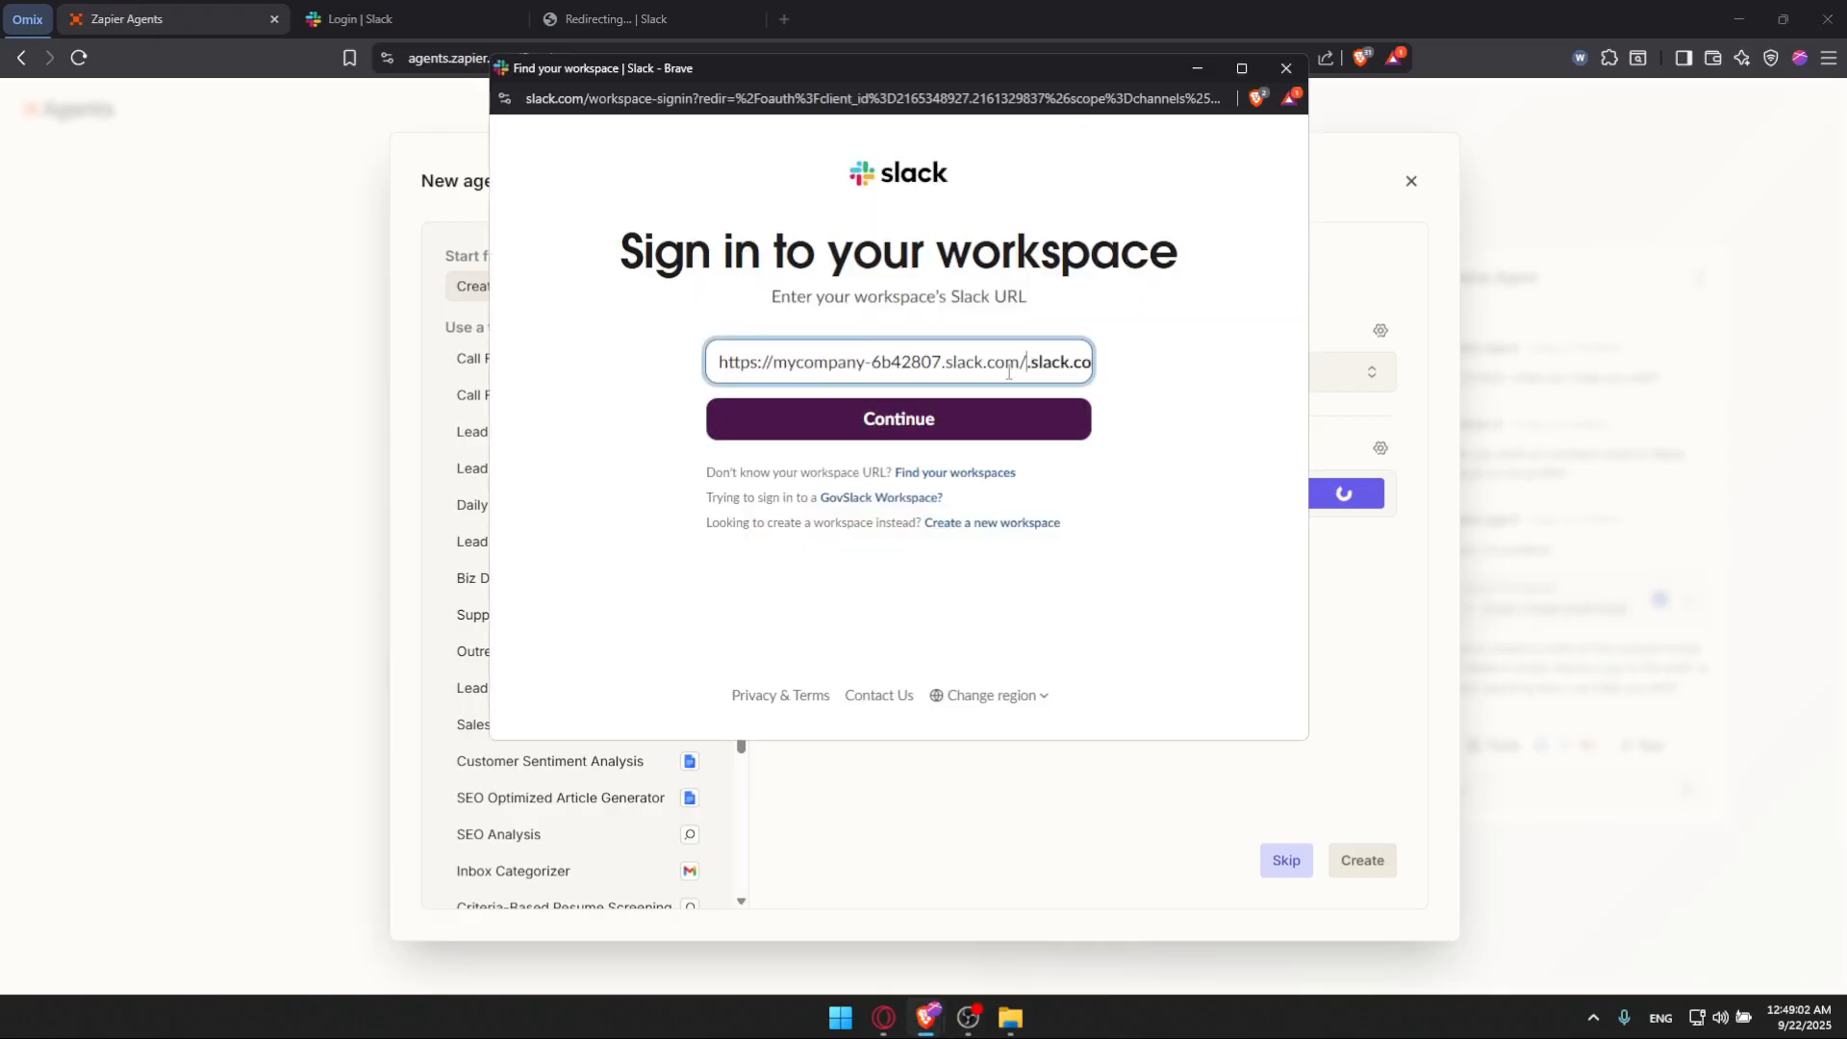
left_click_drag(1027, 367, 949, 371)
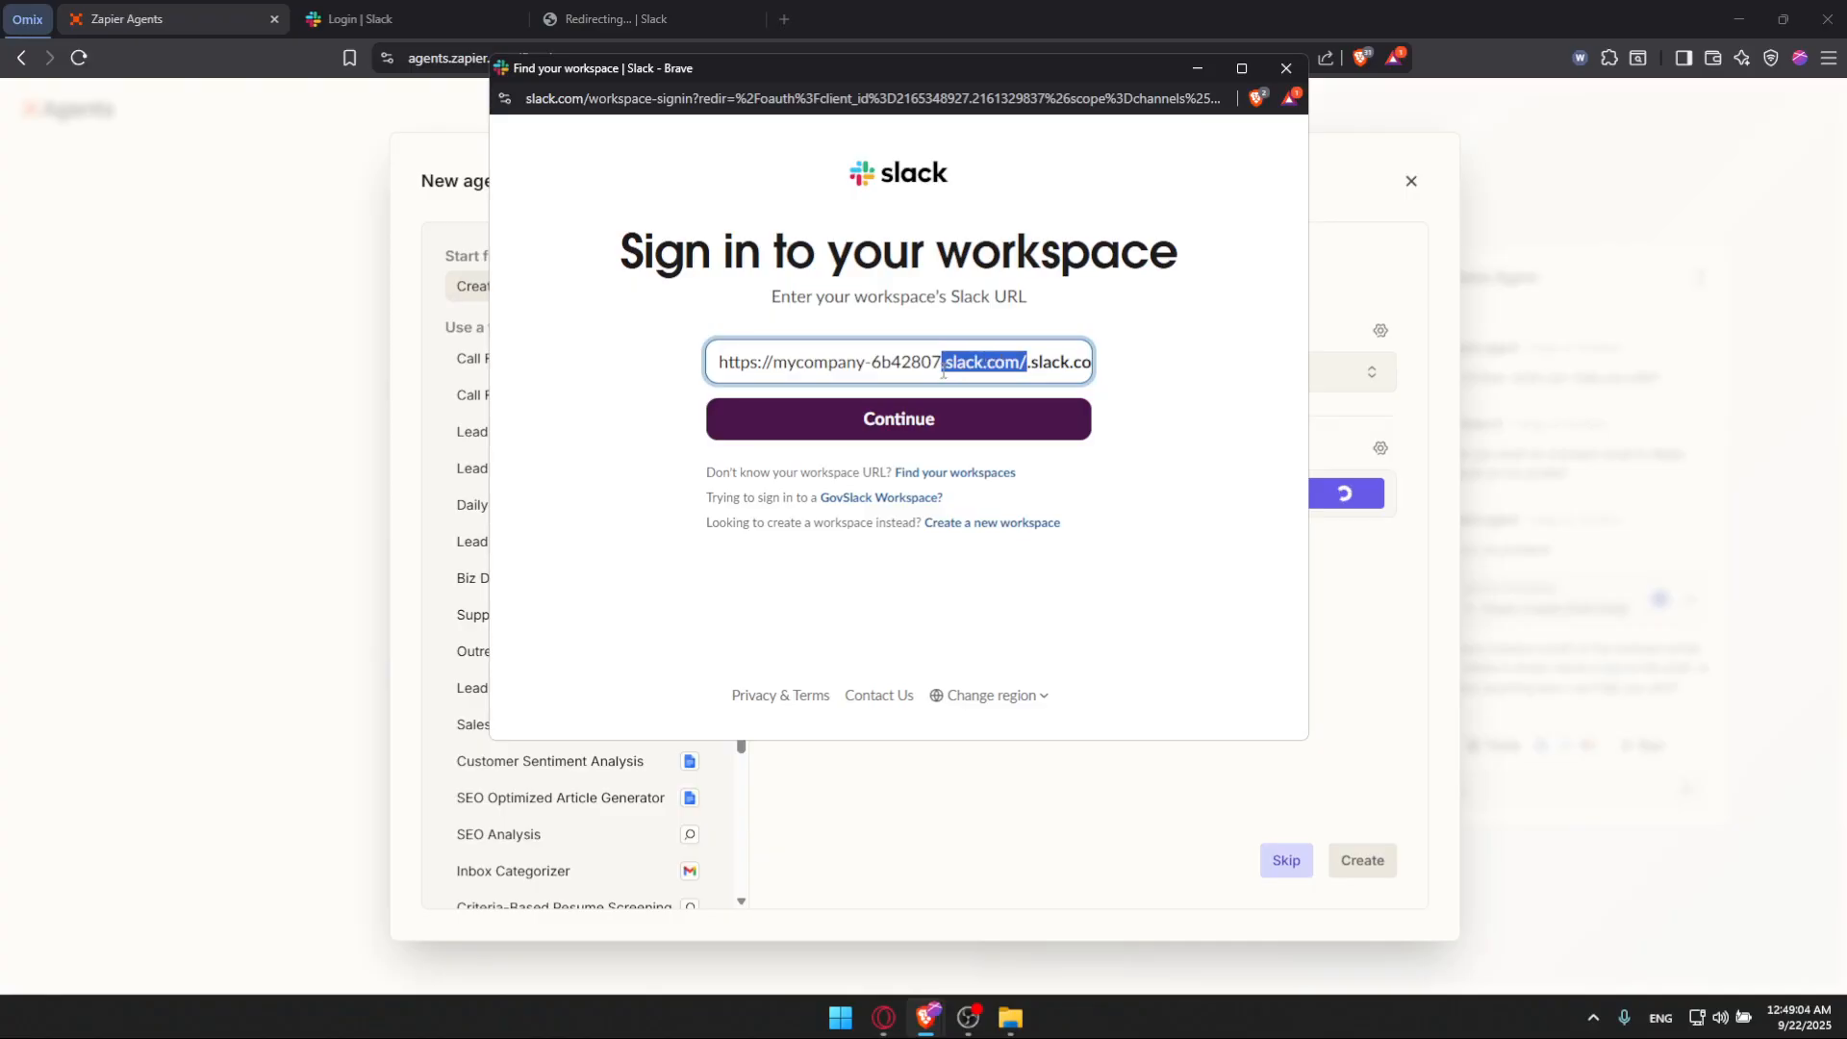
key("BackSpace")
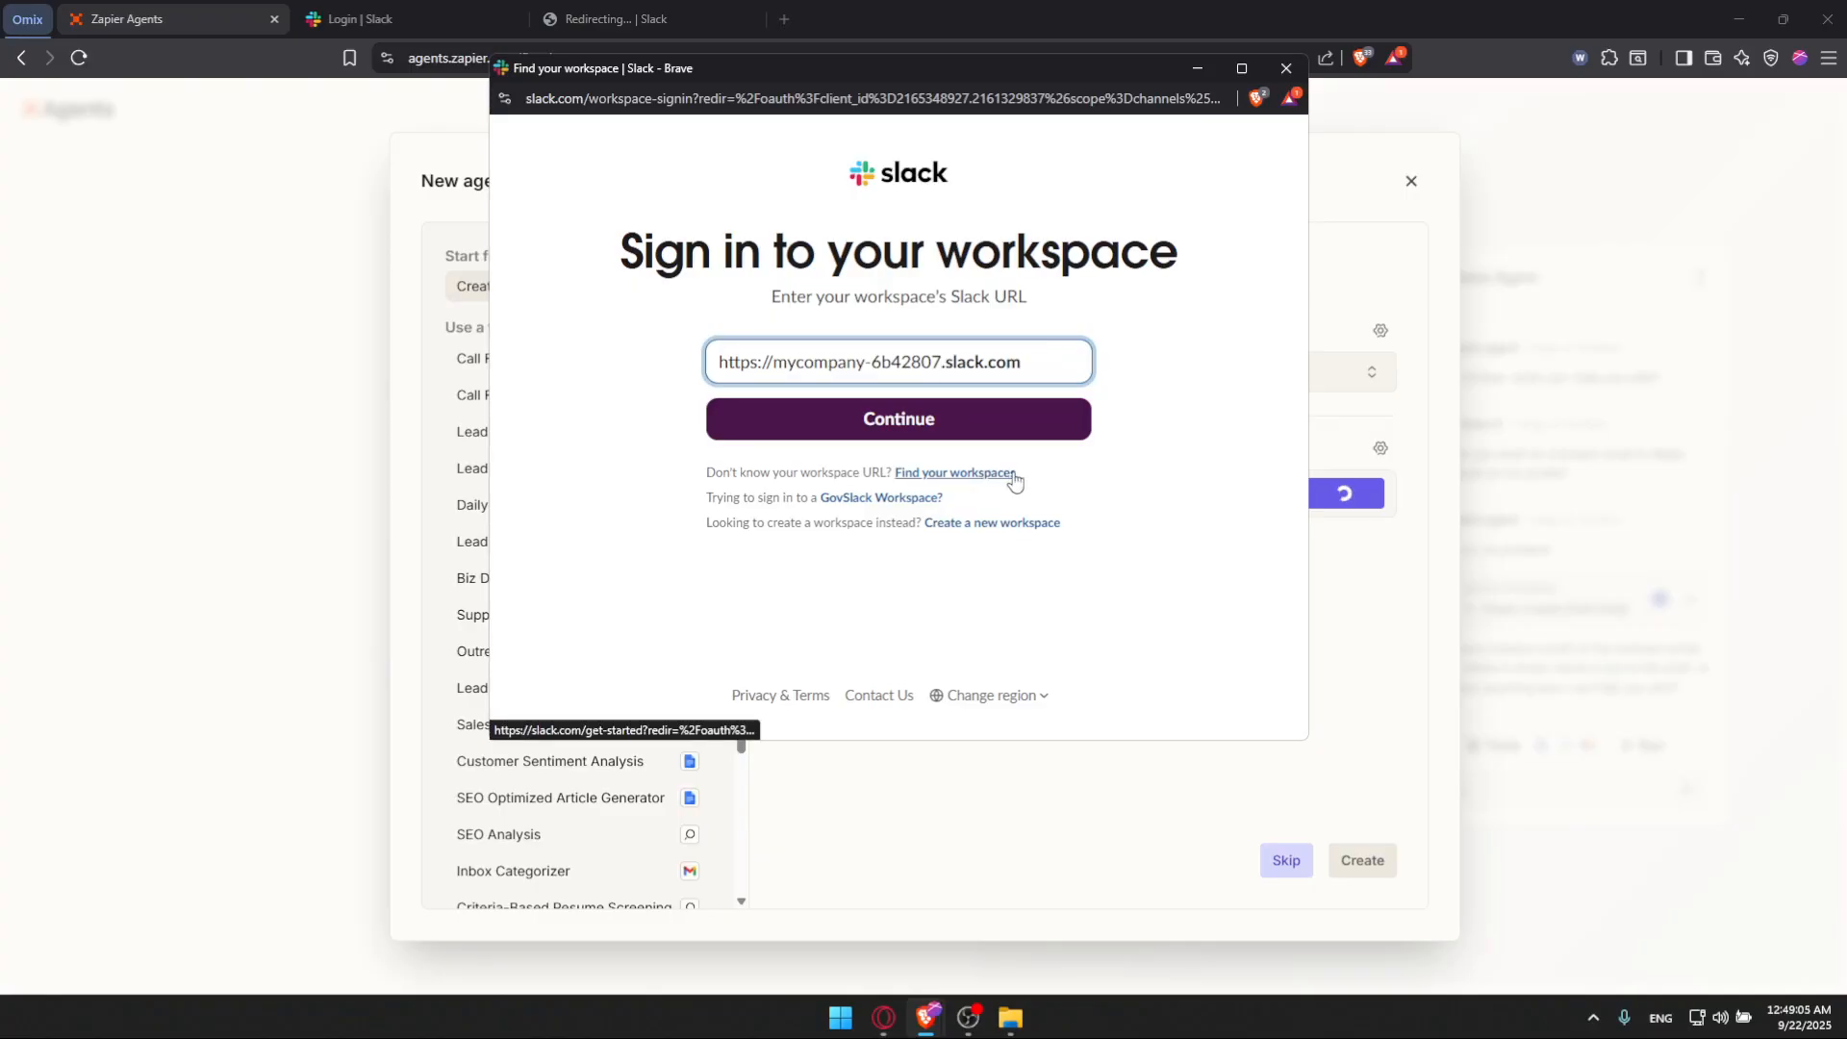
left_click(899, 422)
Step: Review the requested Slack permissions, allow Zapier access to the workspace, and create the agent
scroll(1094, 528, "down", 3)
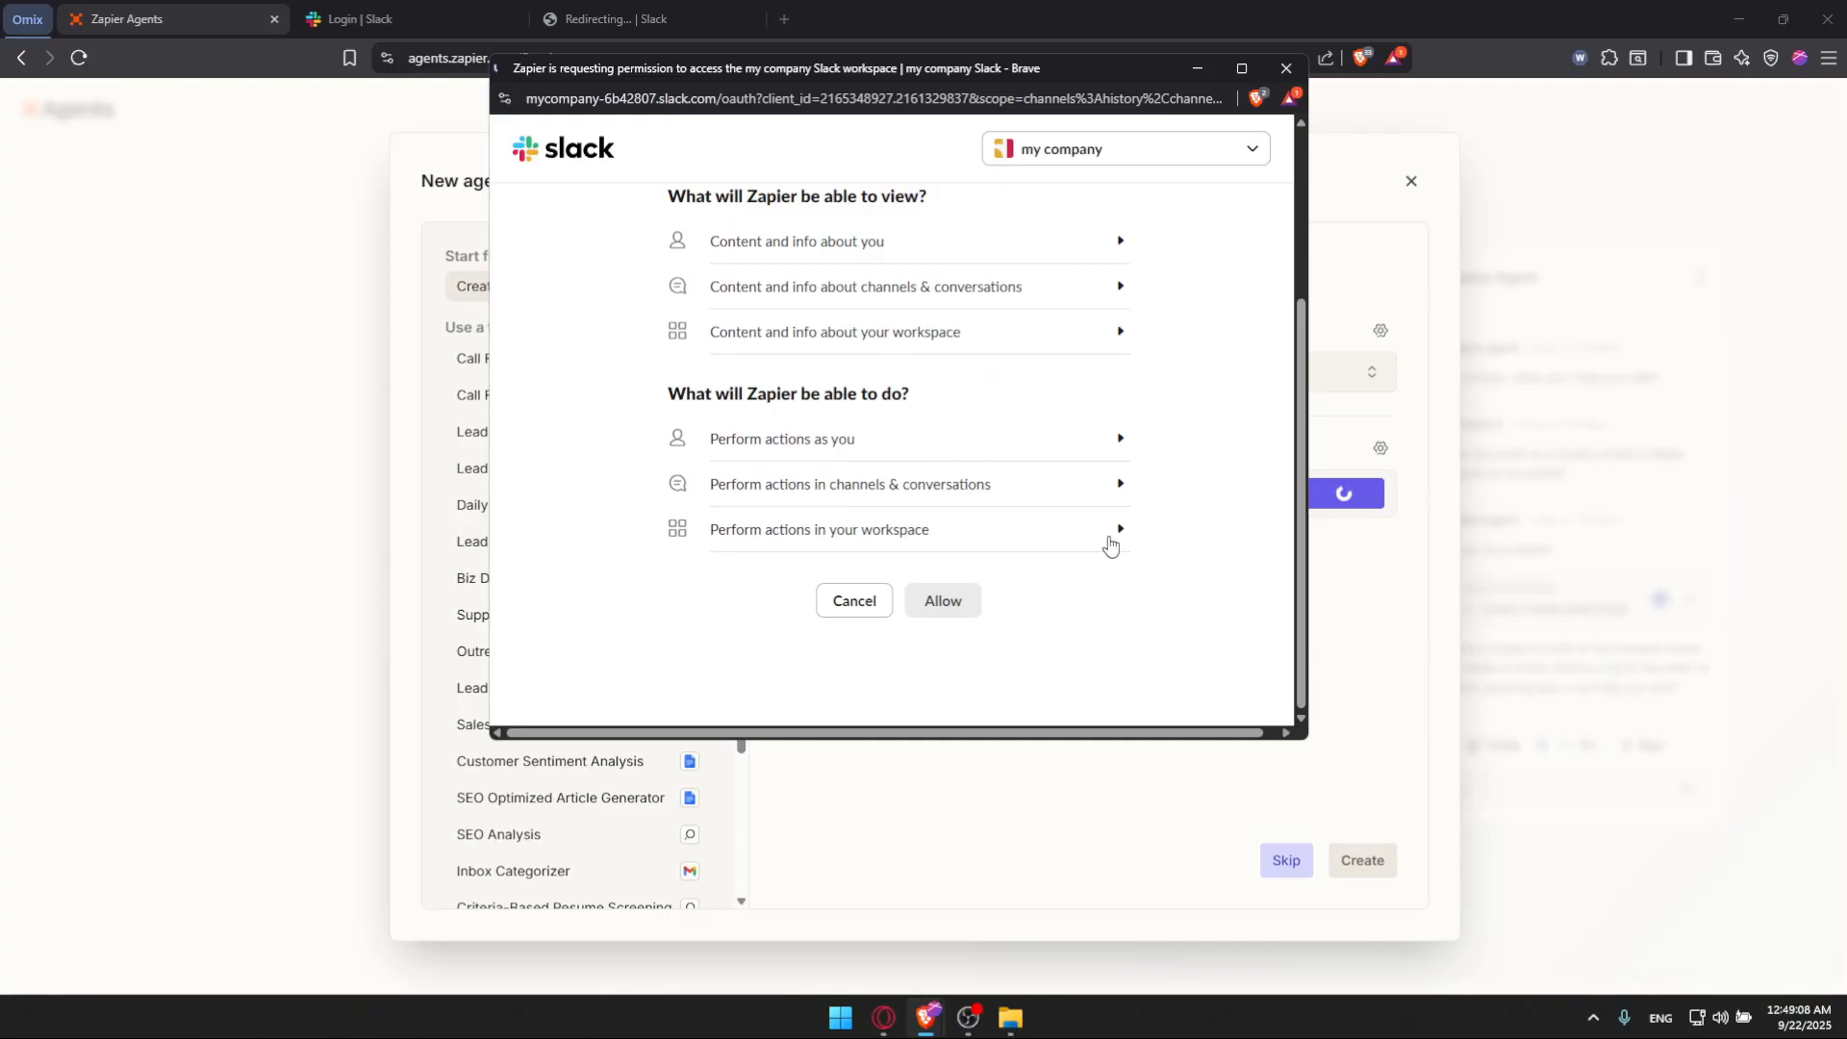
scroll(972, 534, "up", 3)
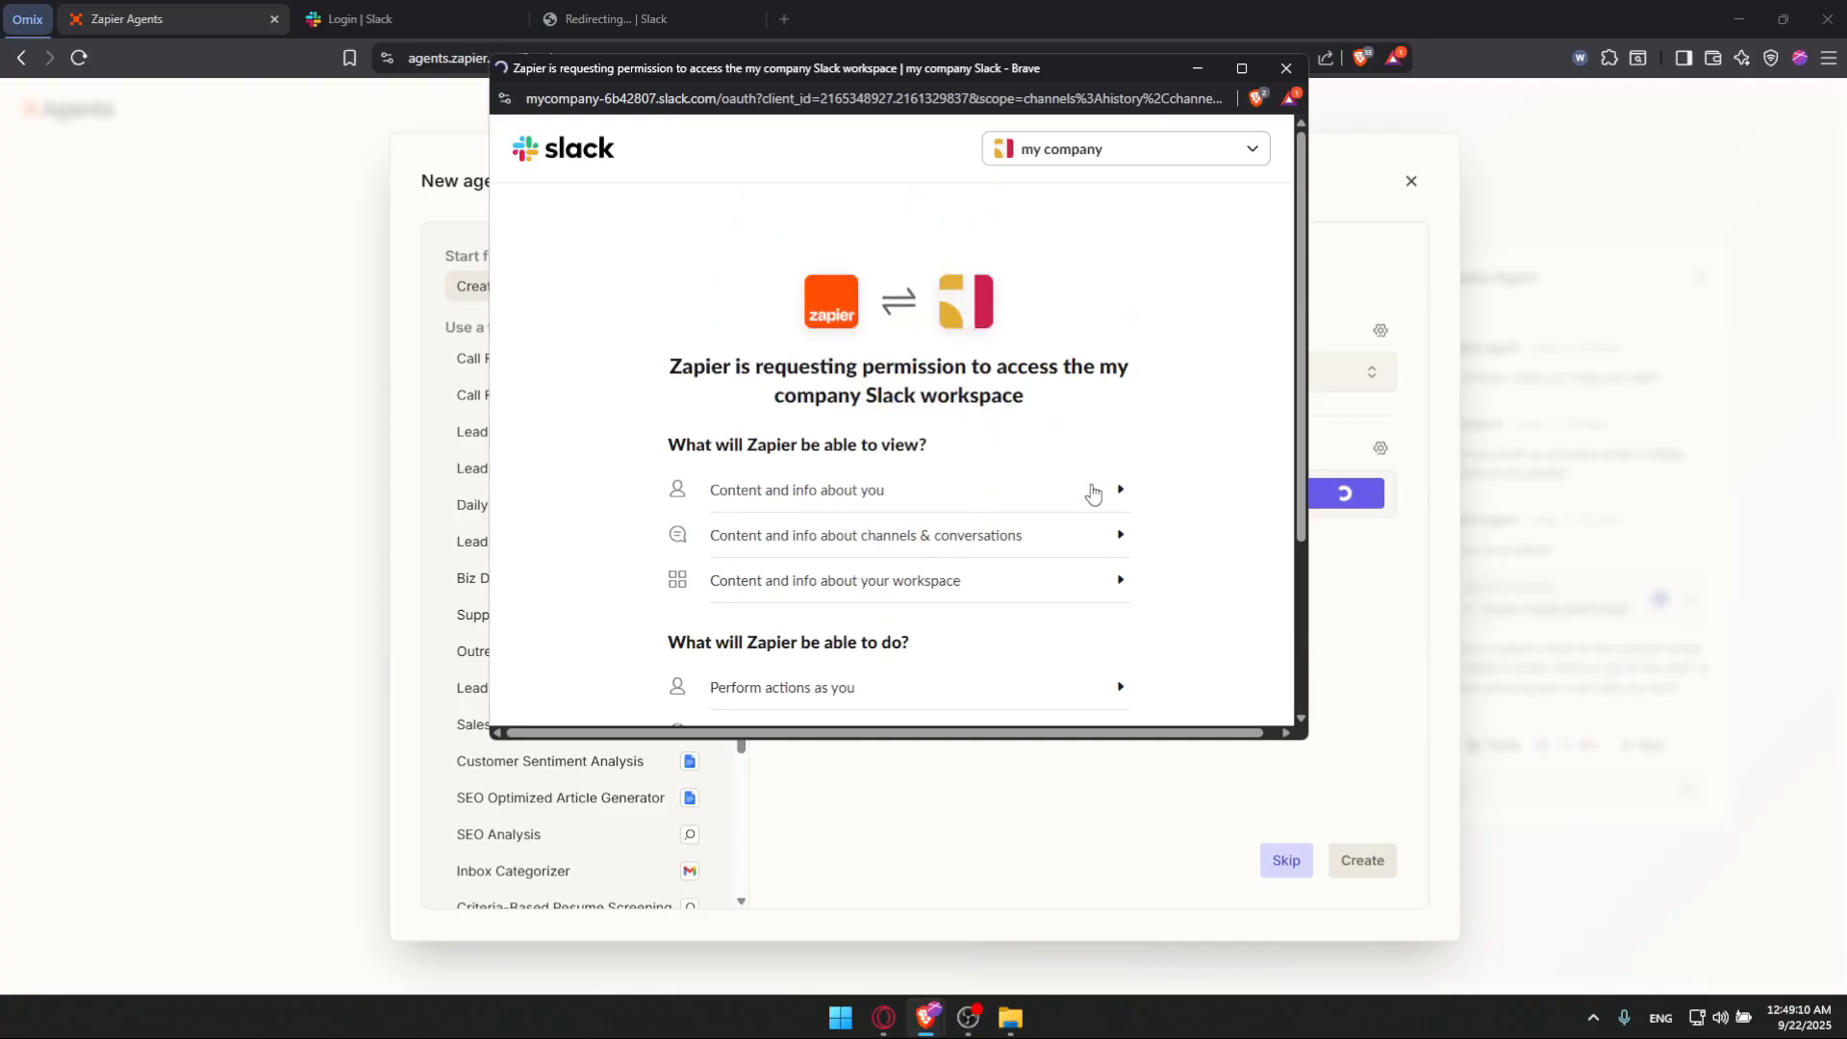
scroll(1092, 485, "down", 3)
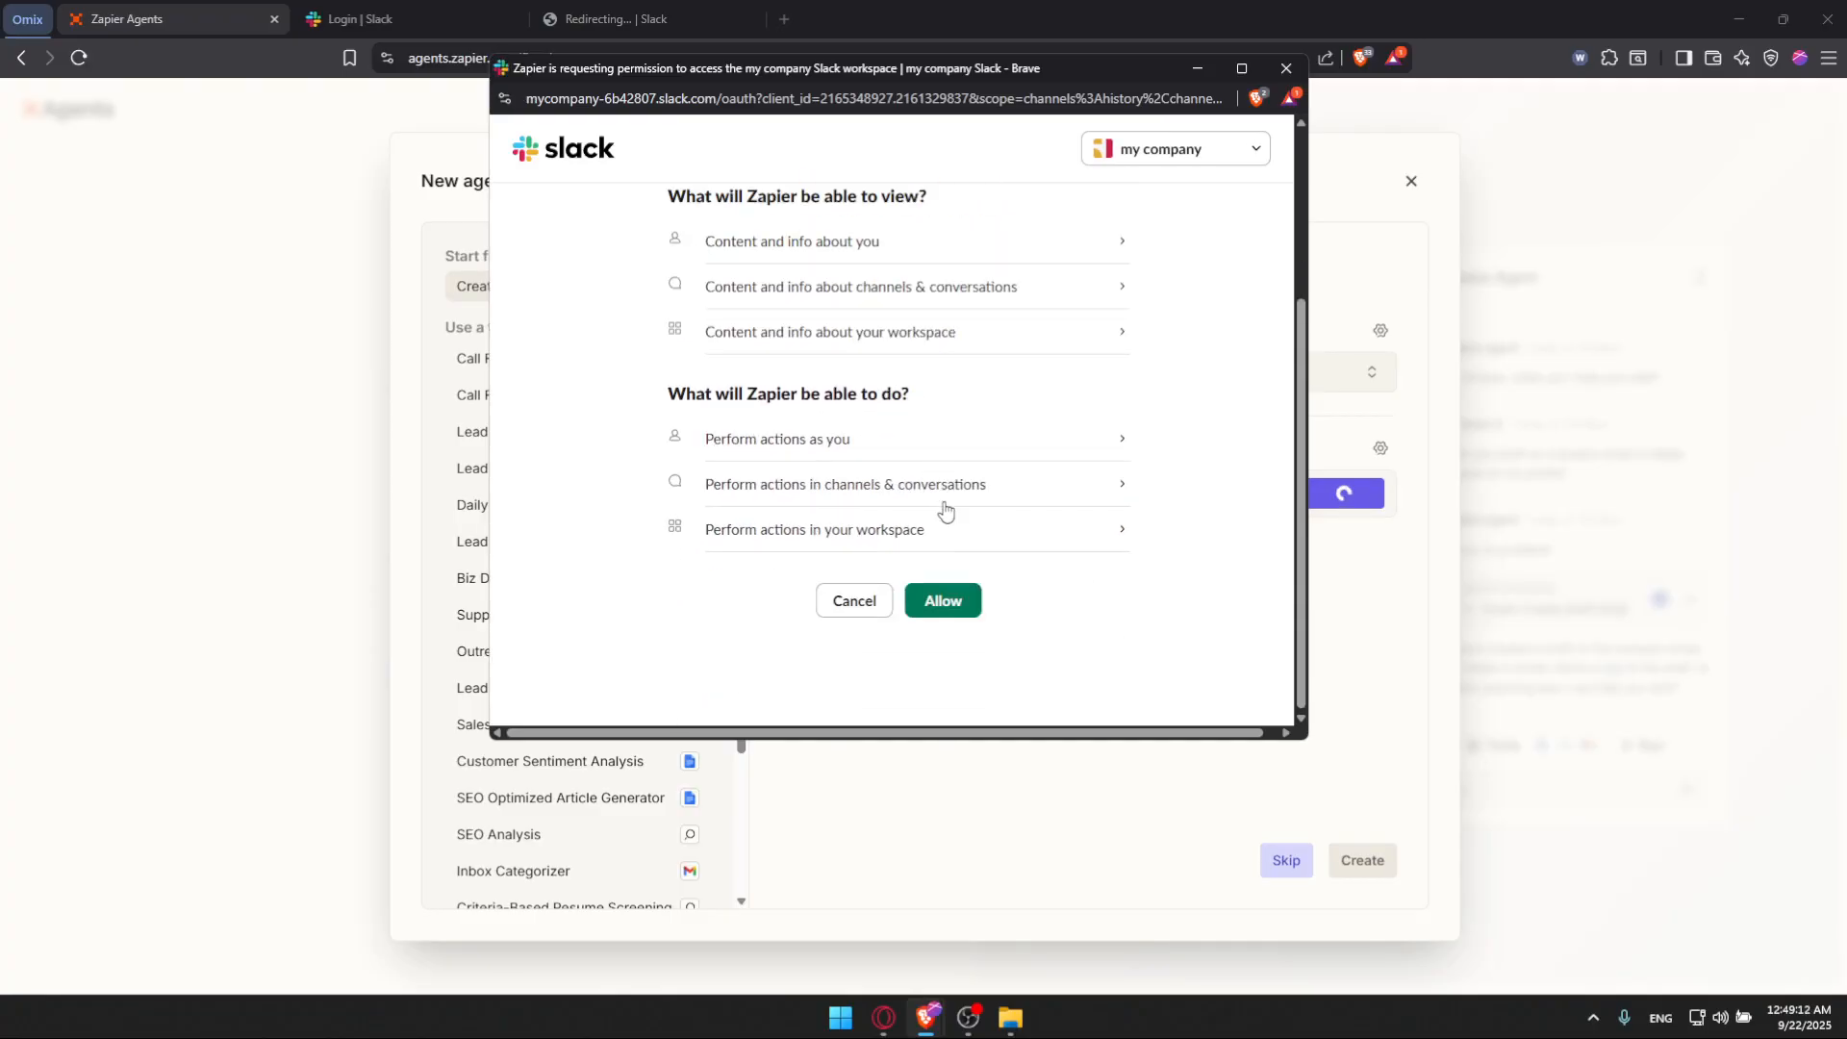
left_click(909, 598)
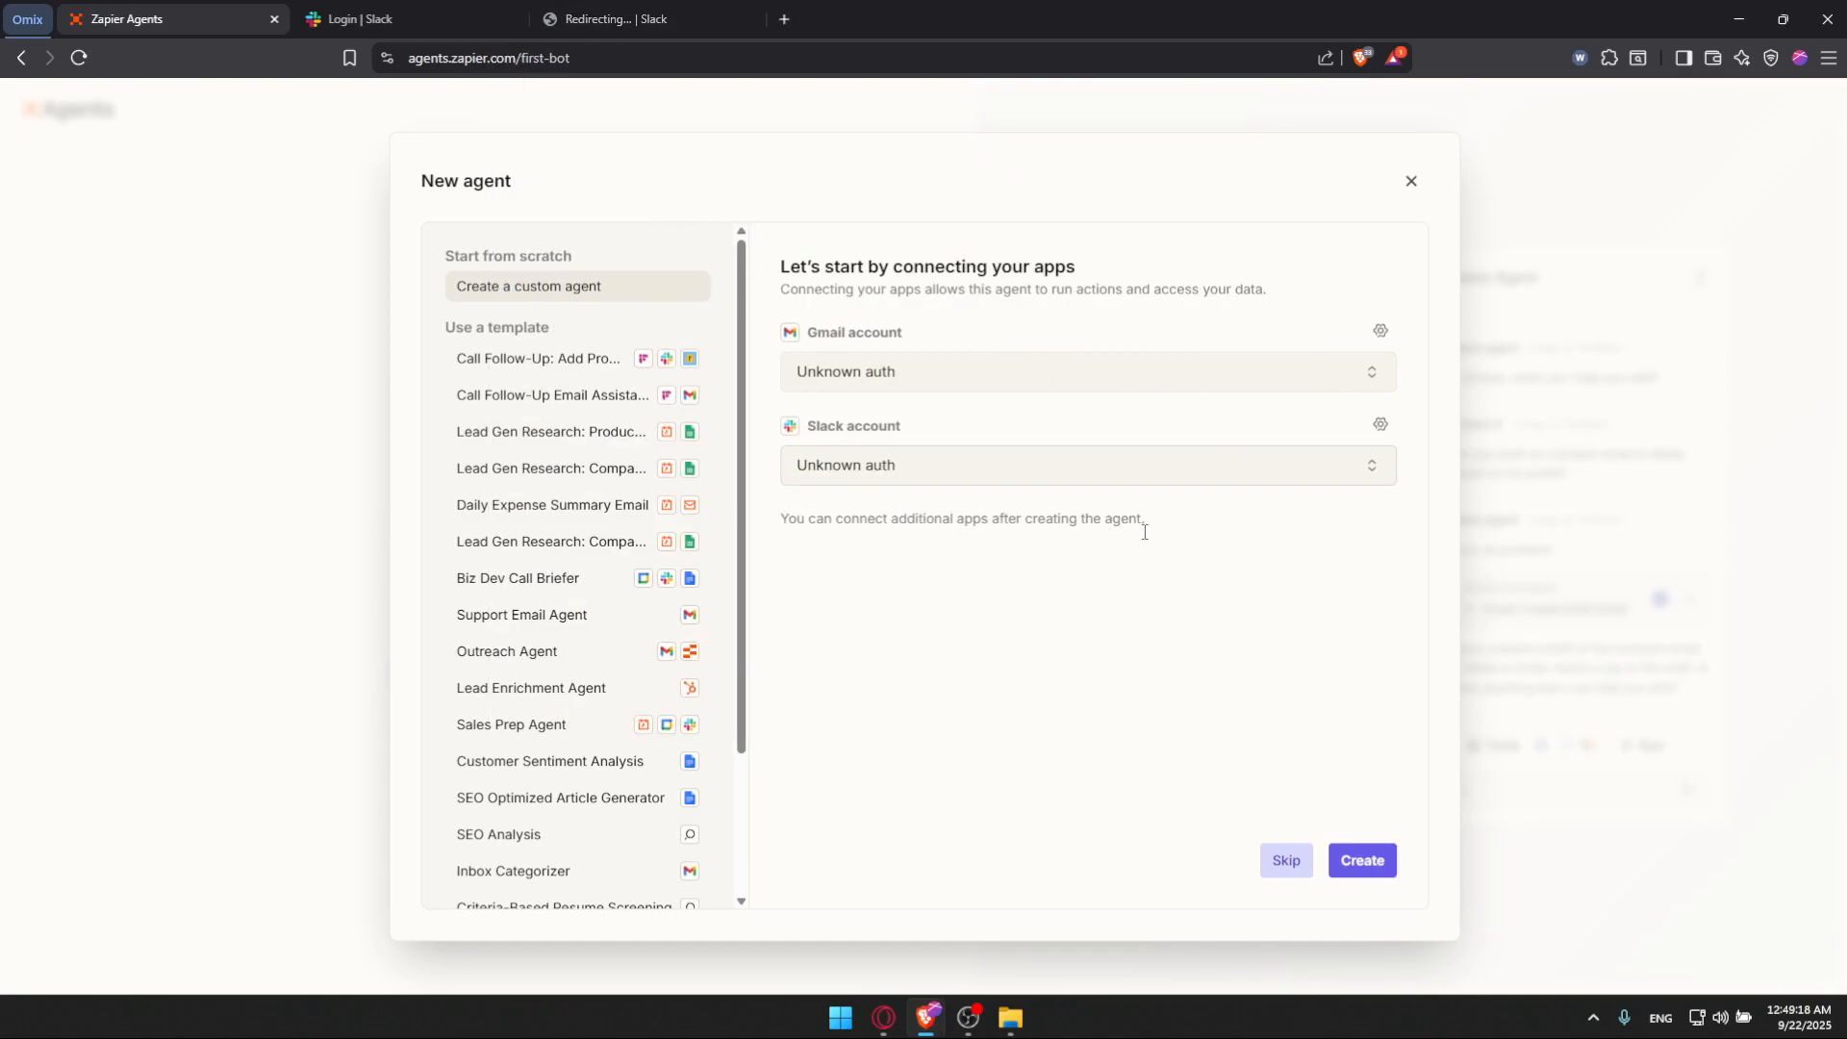
left_click(1362, 860)
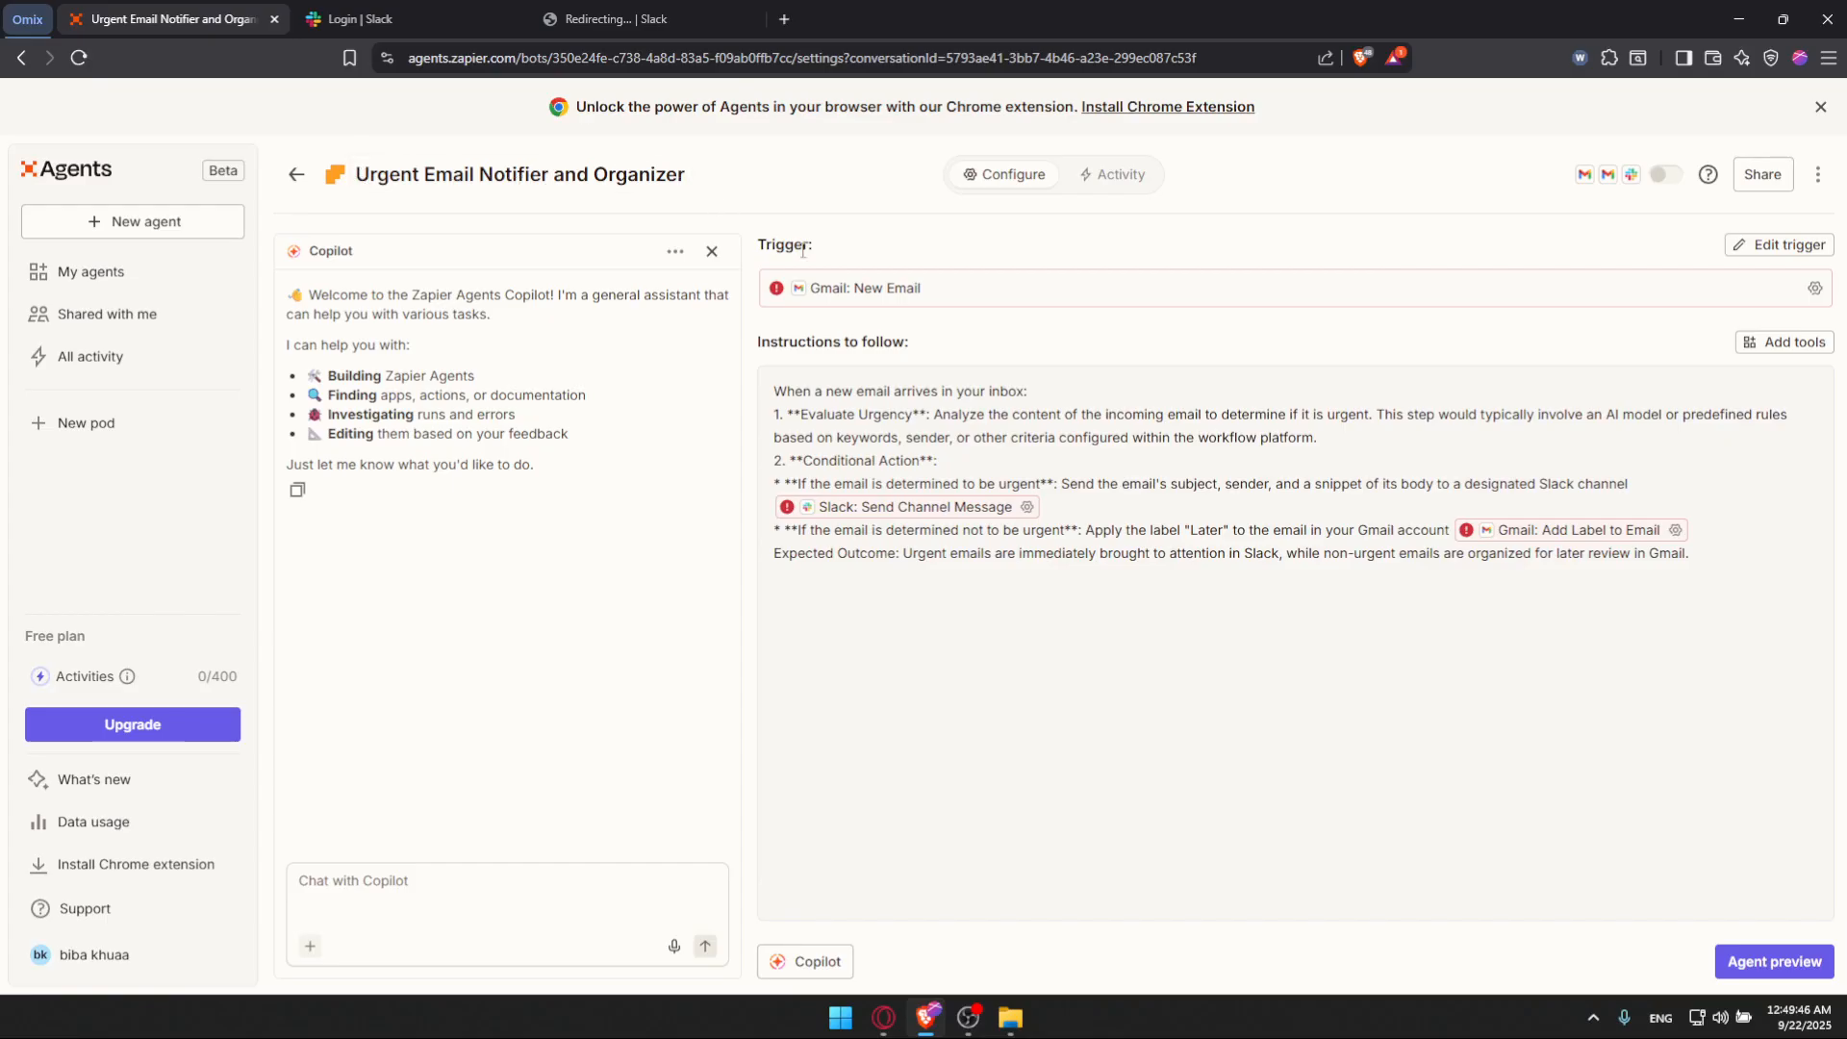
Step: Select the Gmail account for the New Email trigger, reconnect it through Google sign-in, and save the trigger
left_click(818, 292)
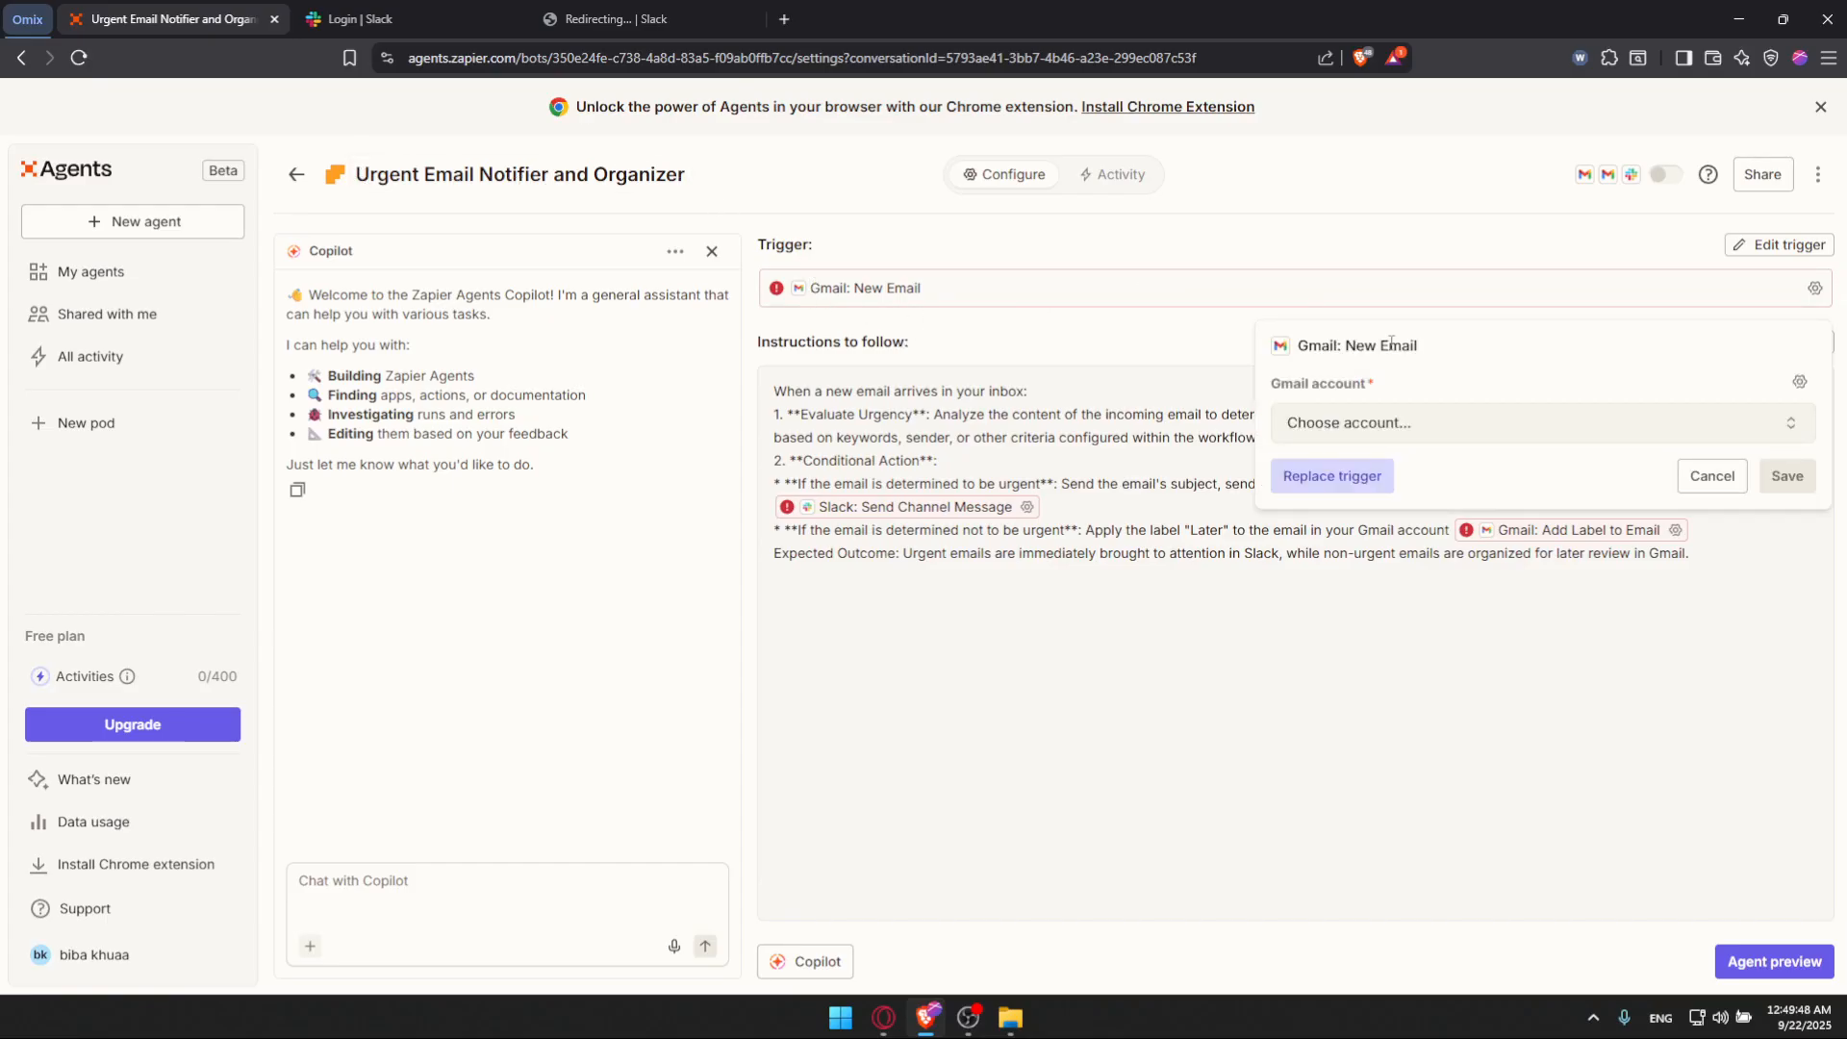
left_click(1424, 431)
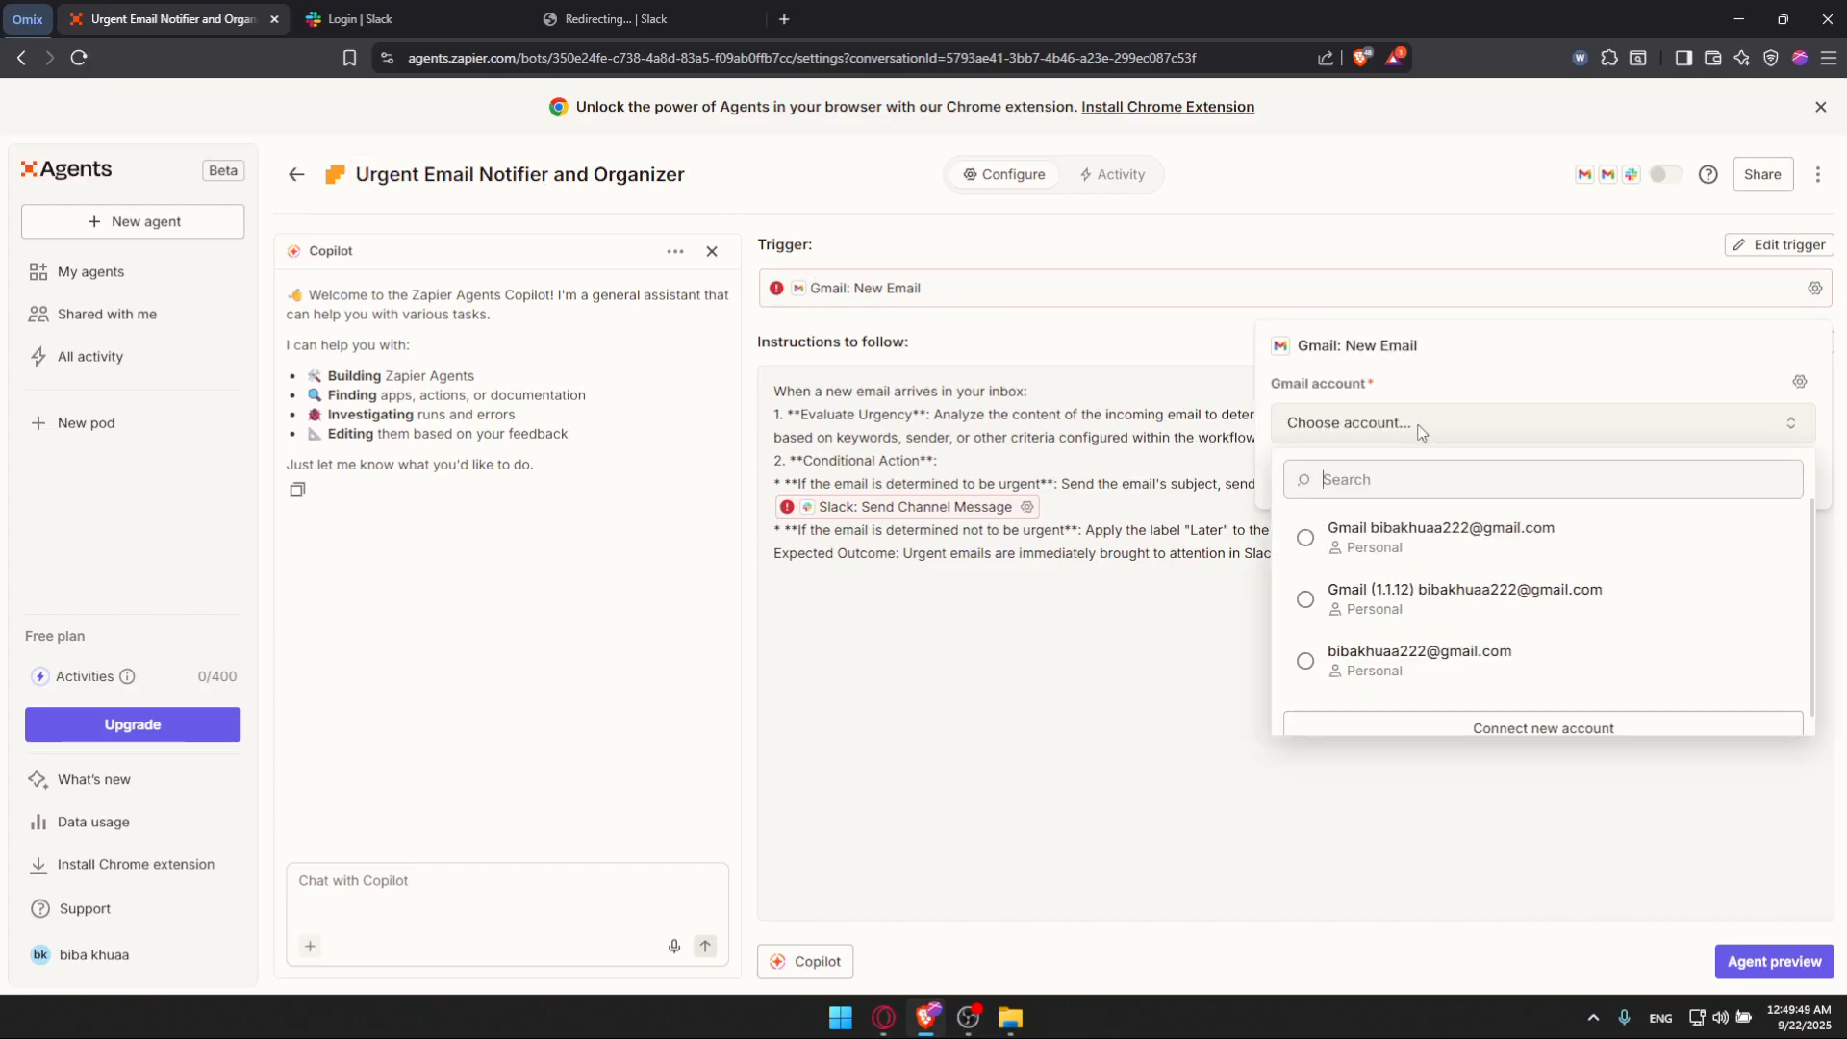
left_click(1425, 553)
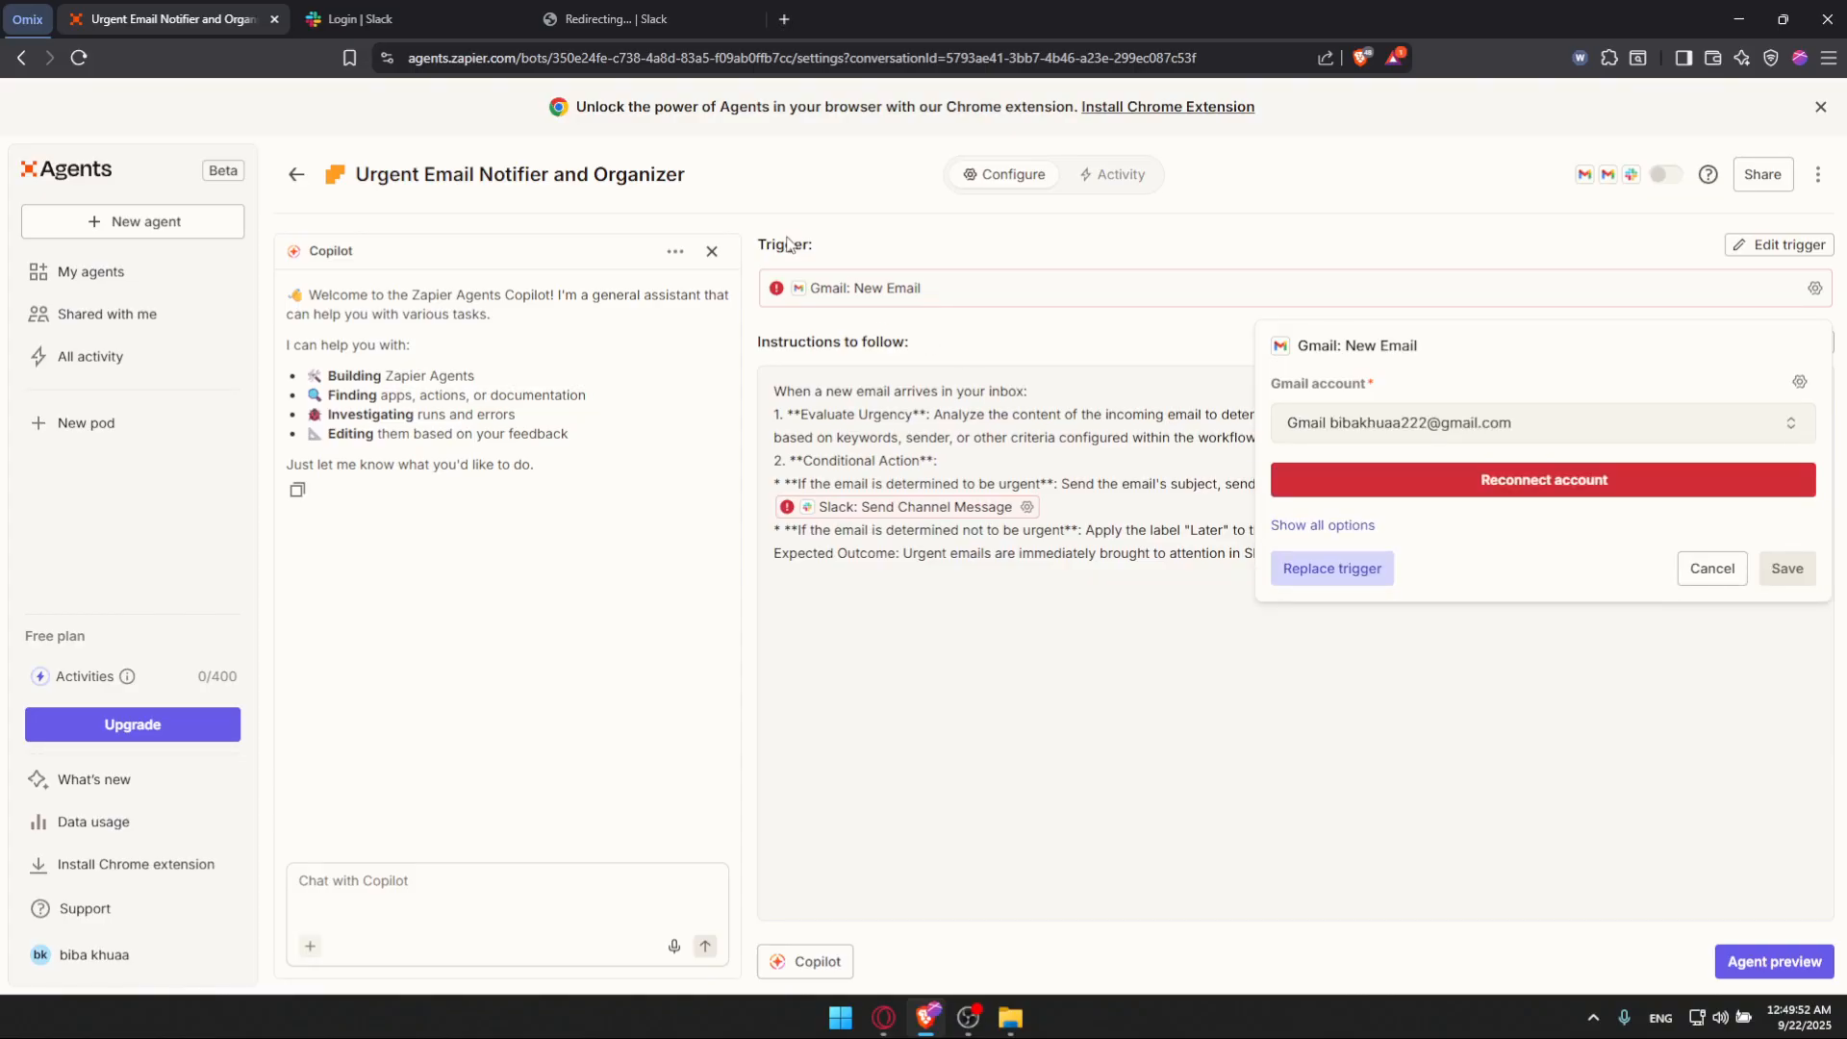
left_click(1434, 477)
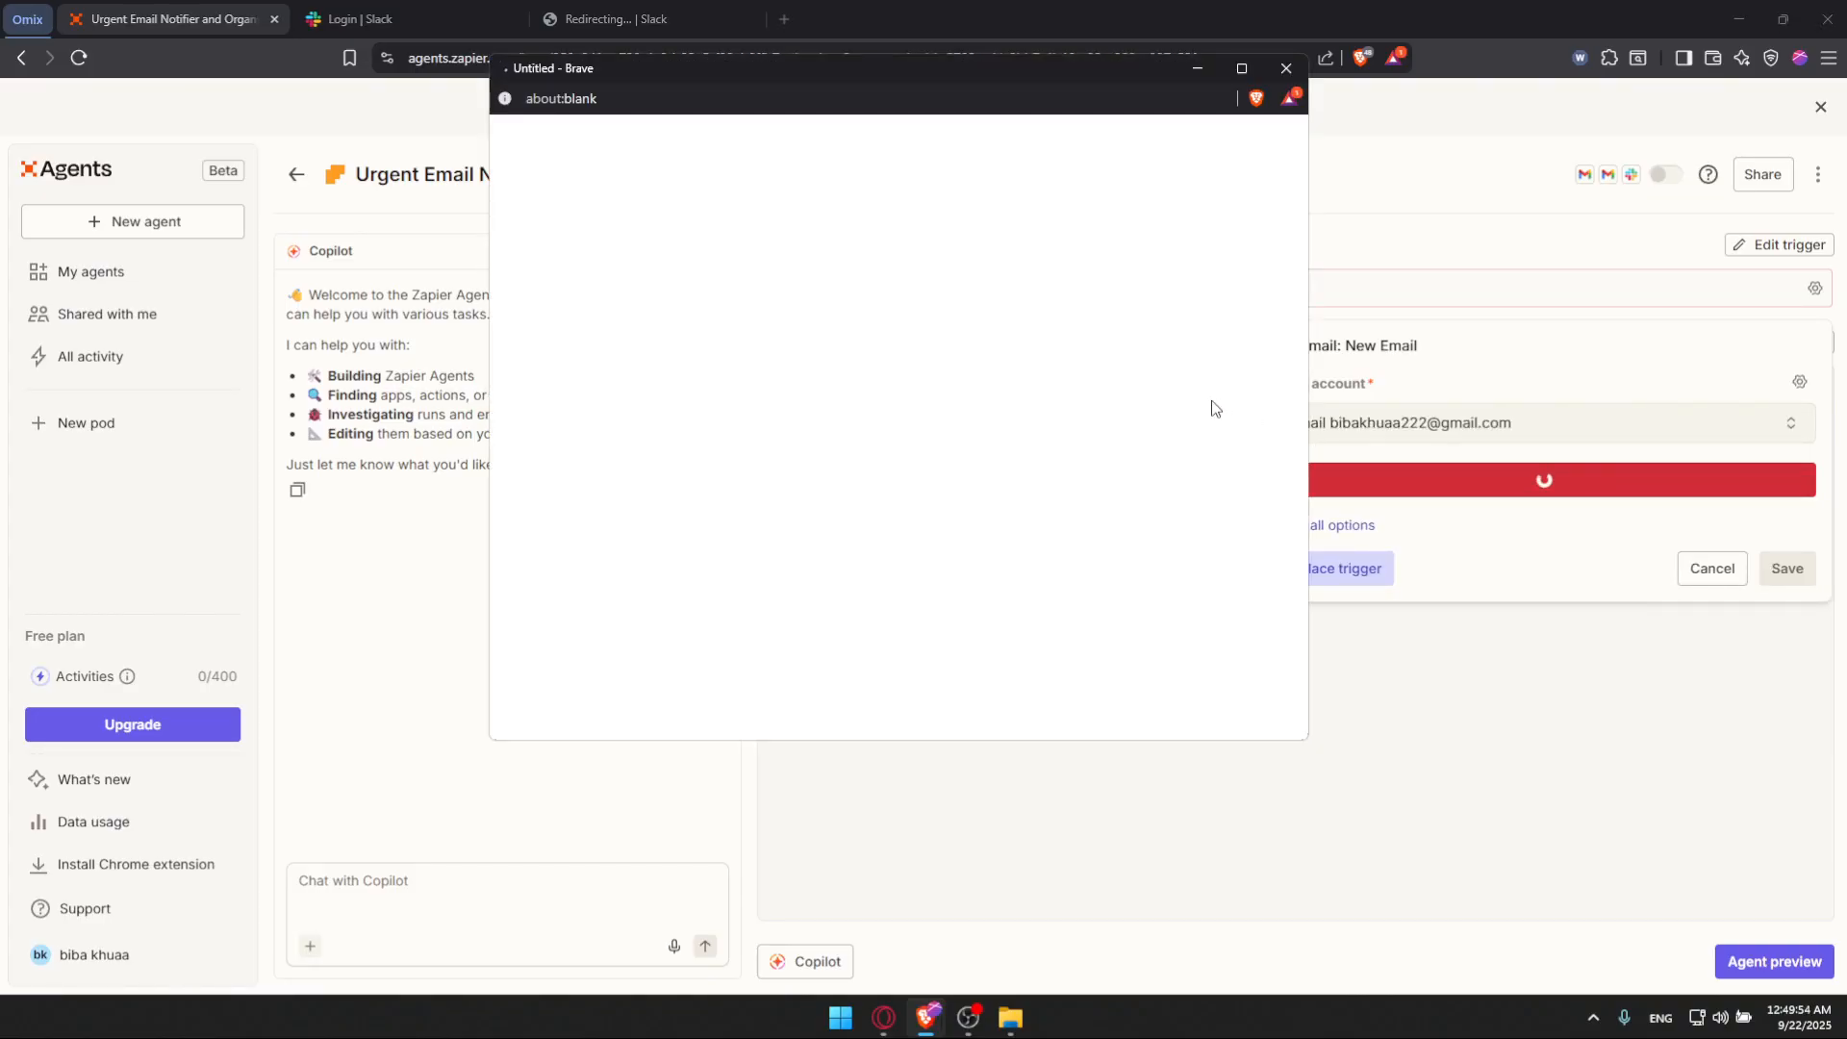
left_click(1025, 247)
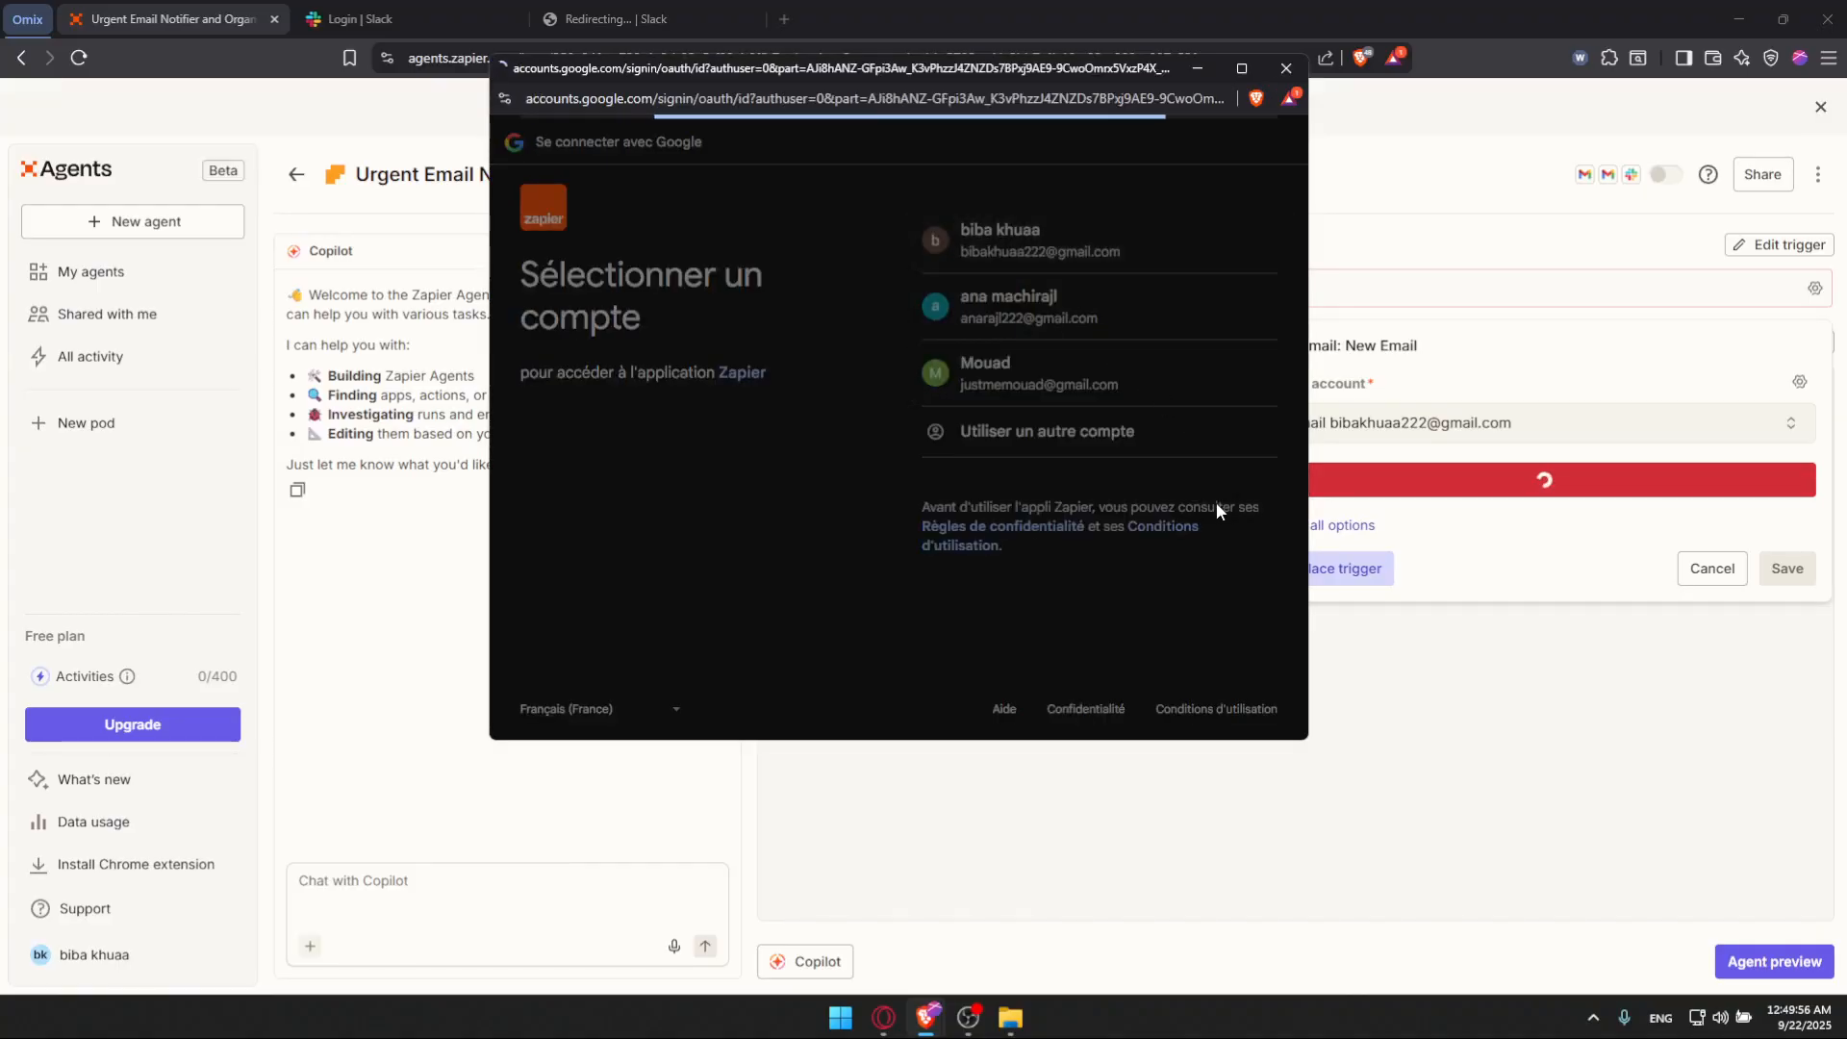
left_click(1177, 438)
left_click(1199, 558)
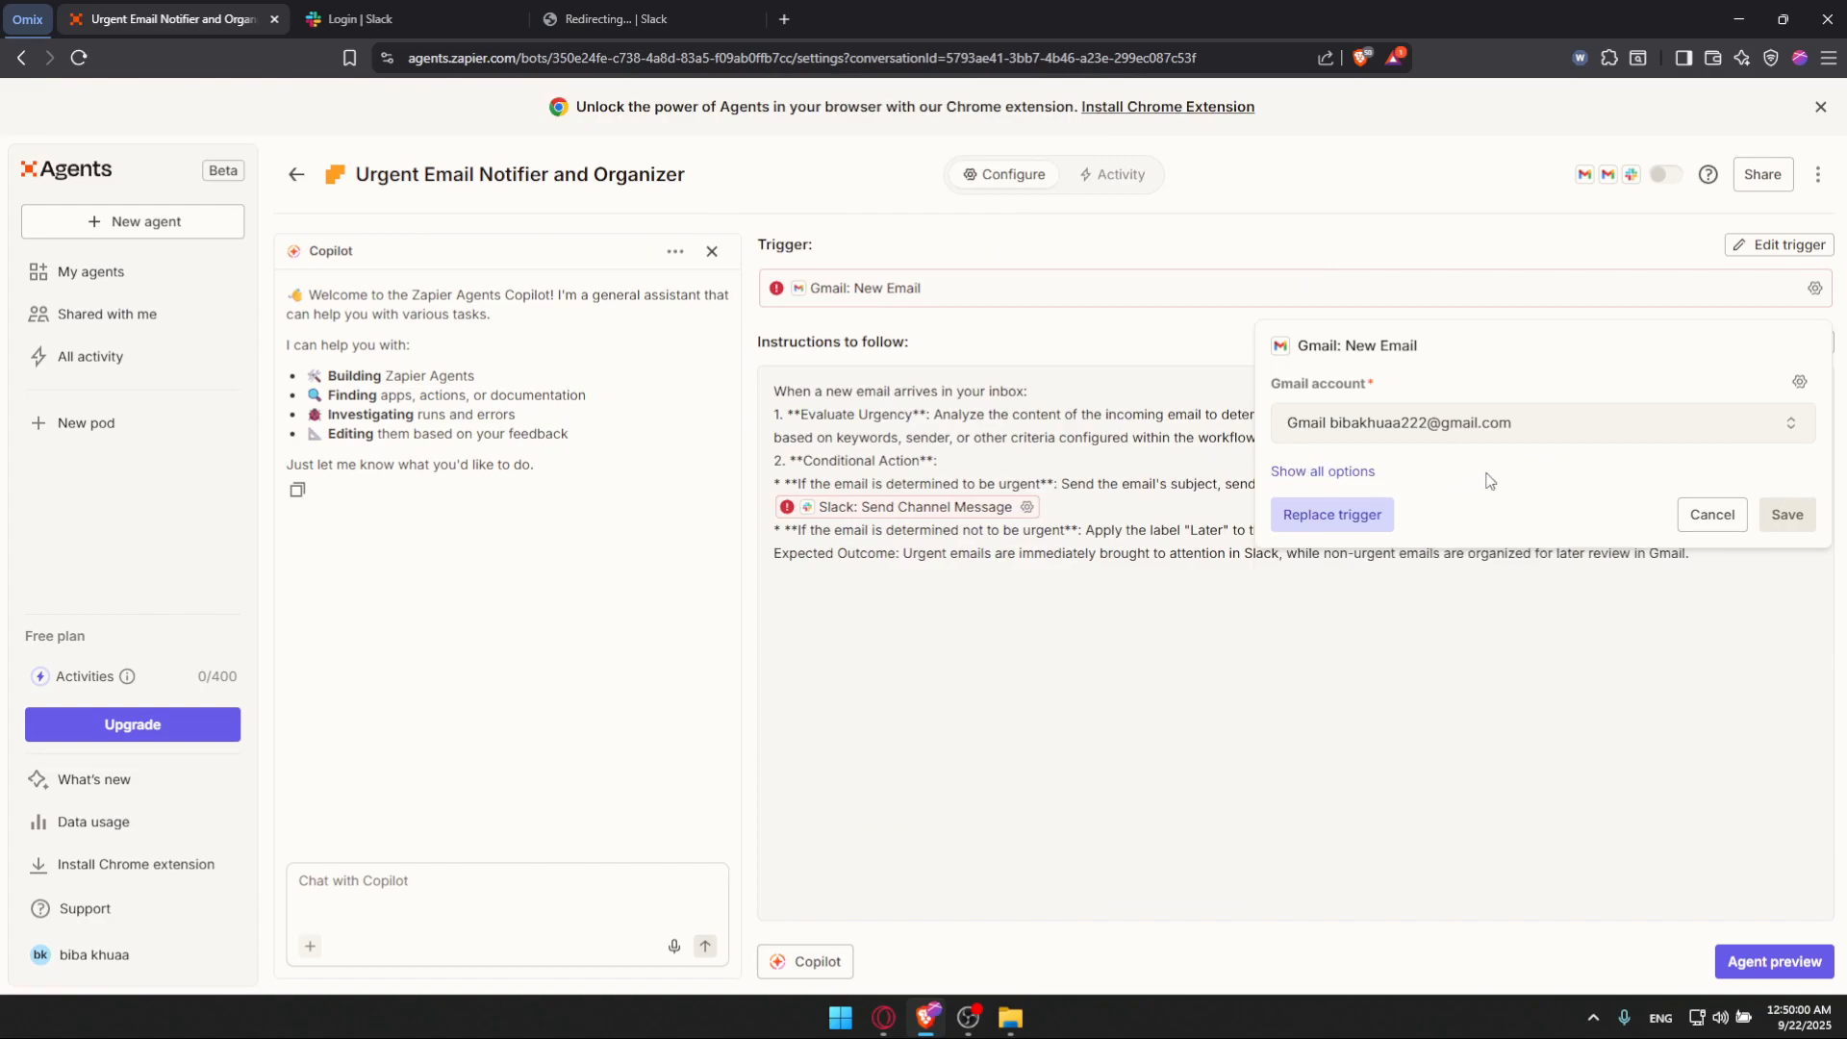
left_click(1788, 514)
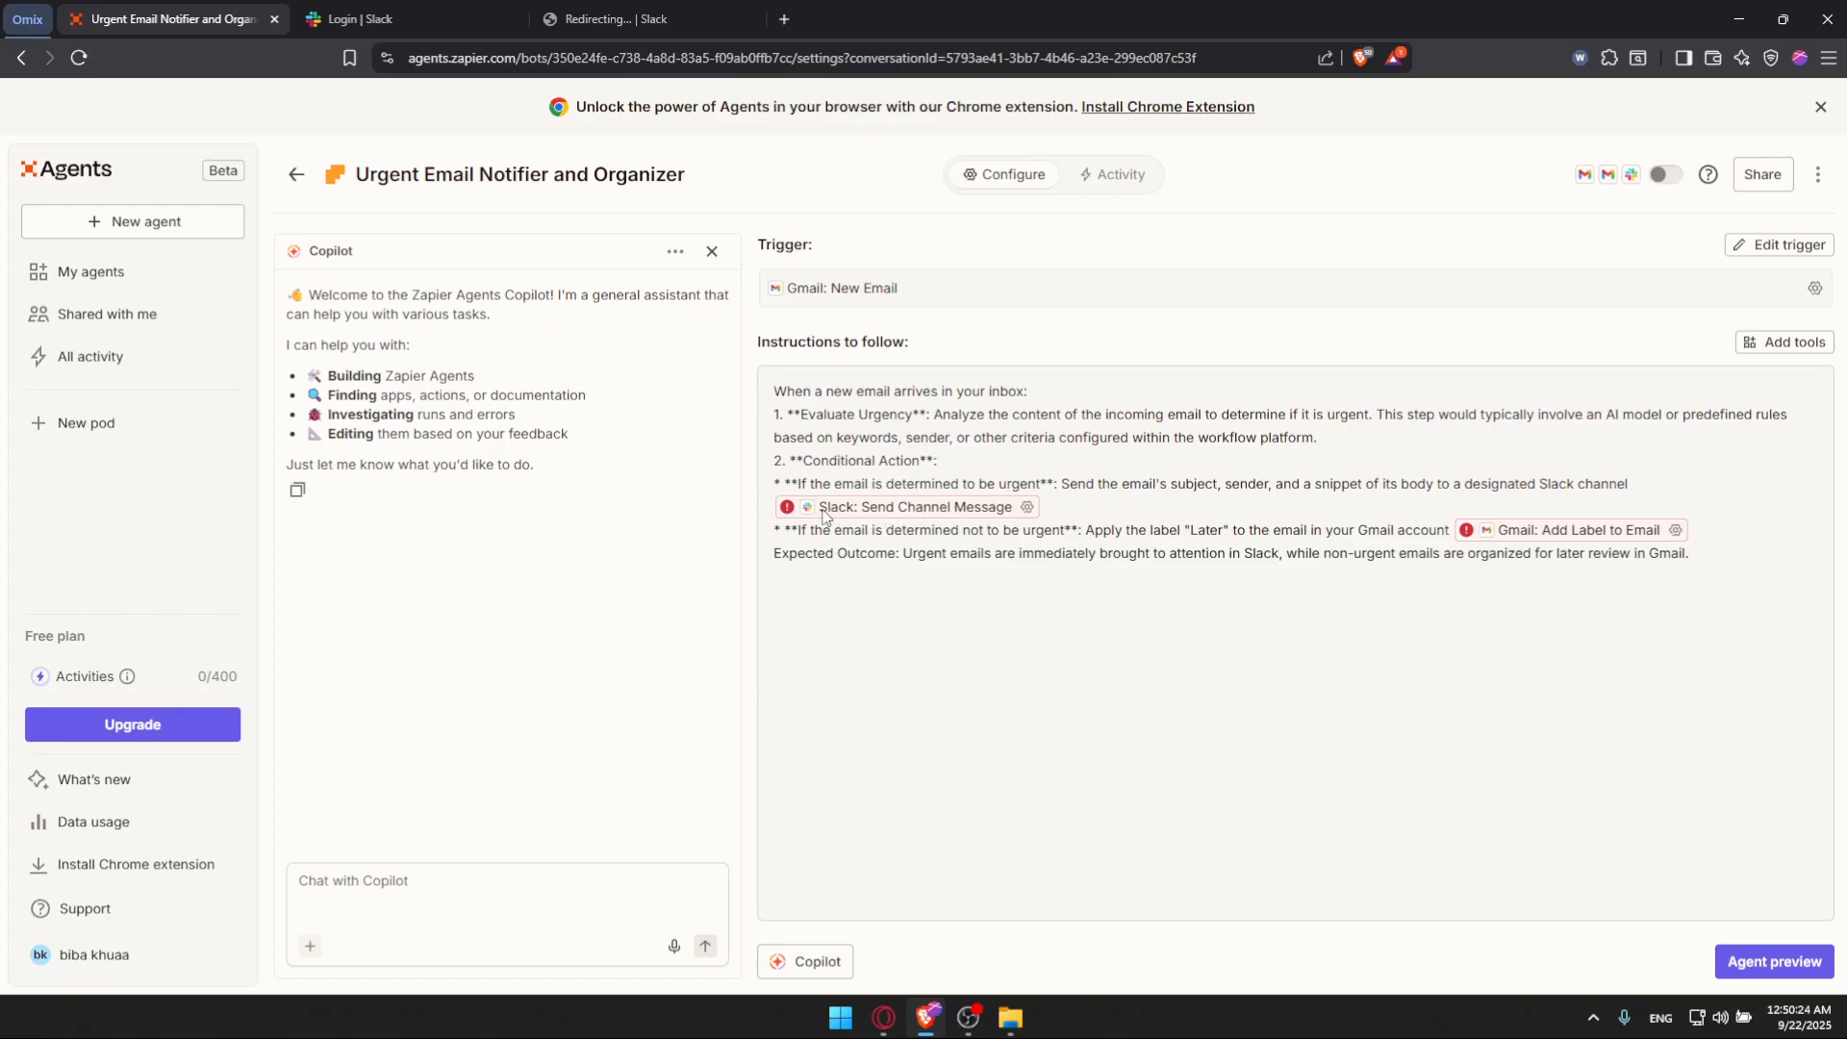
Step: Configure Slack: Send Channel Message so the agent selects the channel and generates the message text, then save
left_click(1027, 509)
left_click(798, 519)
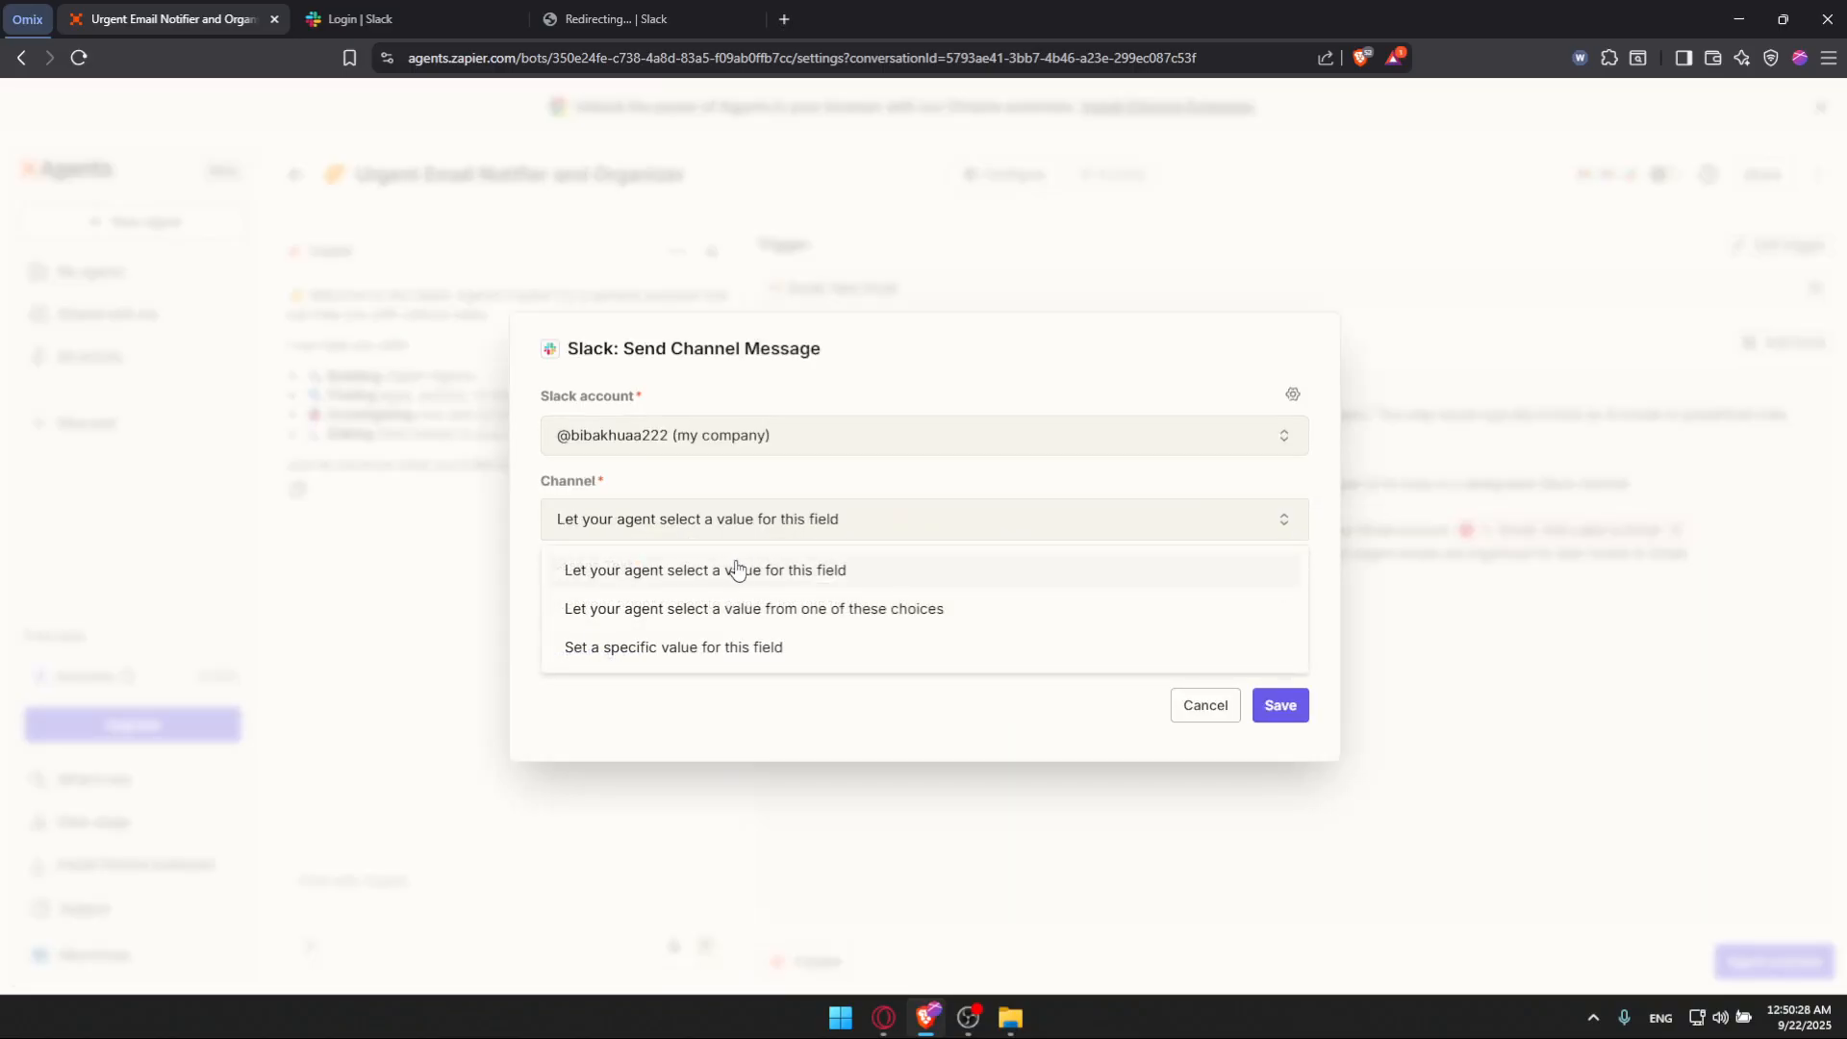
left_click(669, 585)
left_click(799, 604)
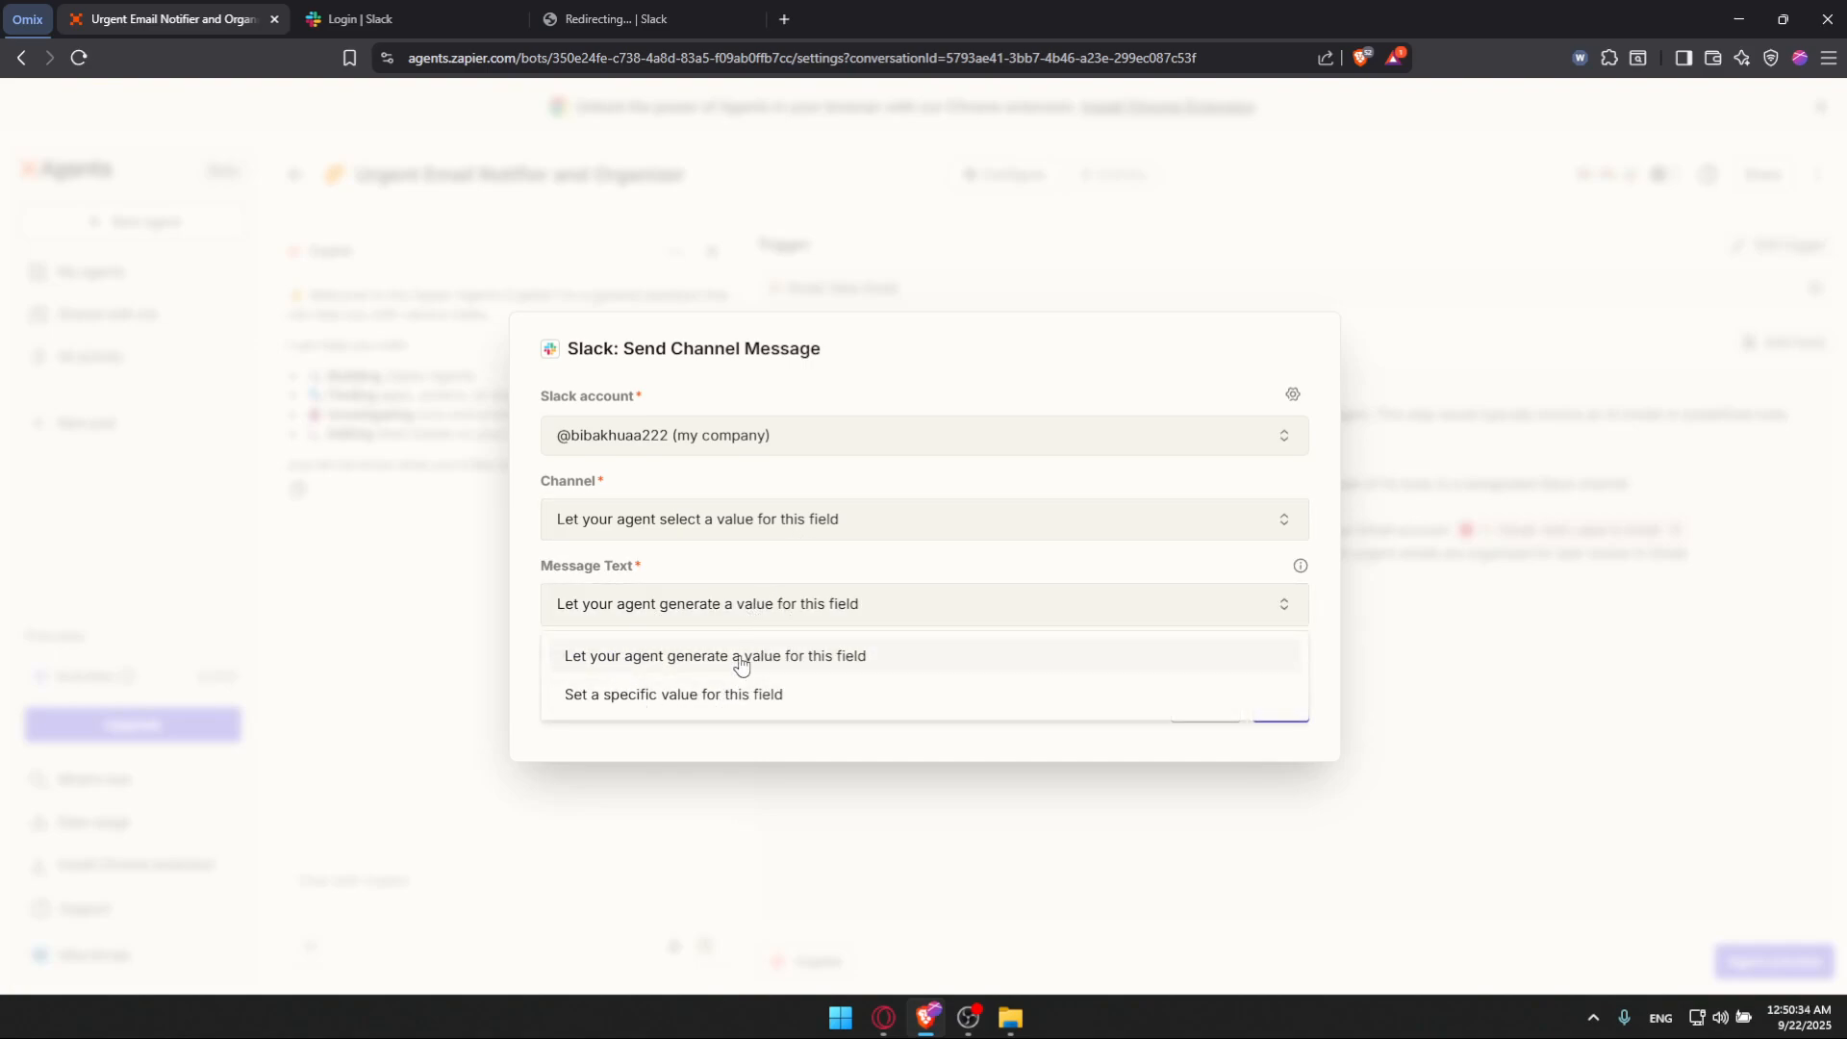
left_click(783, 660)
left_click(1282, 707)
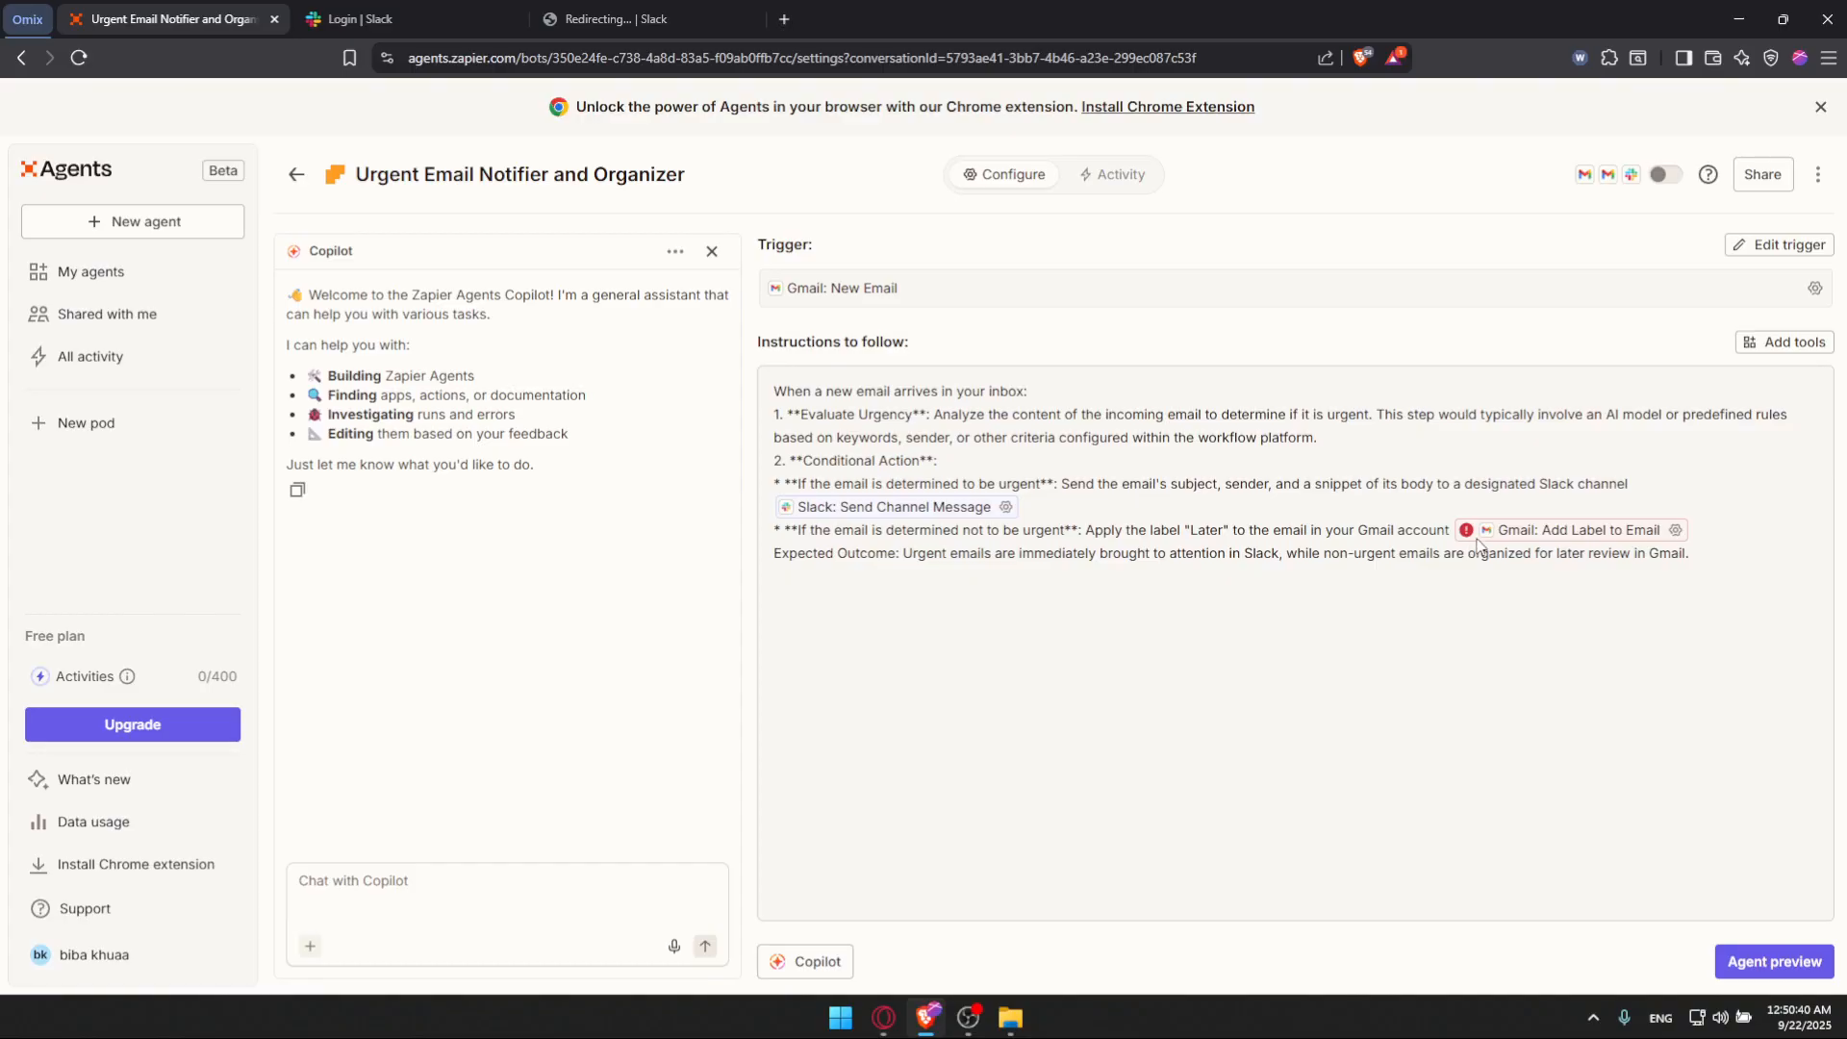
Step: Open the Gmail: Add Label to Email action settings and save them with the agent selecting label and message
left_click(1674, 529)
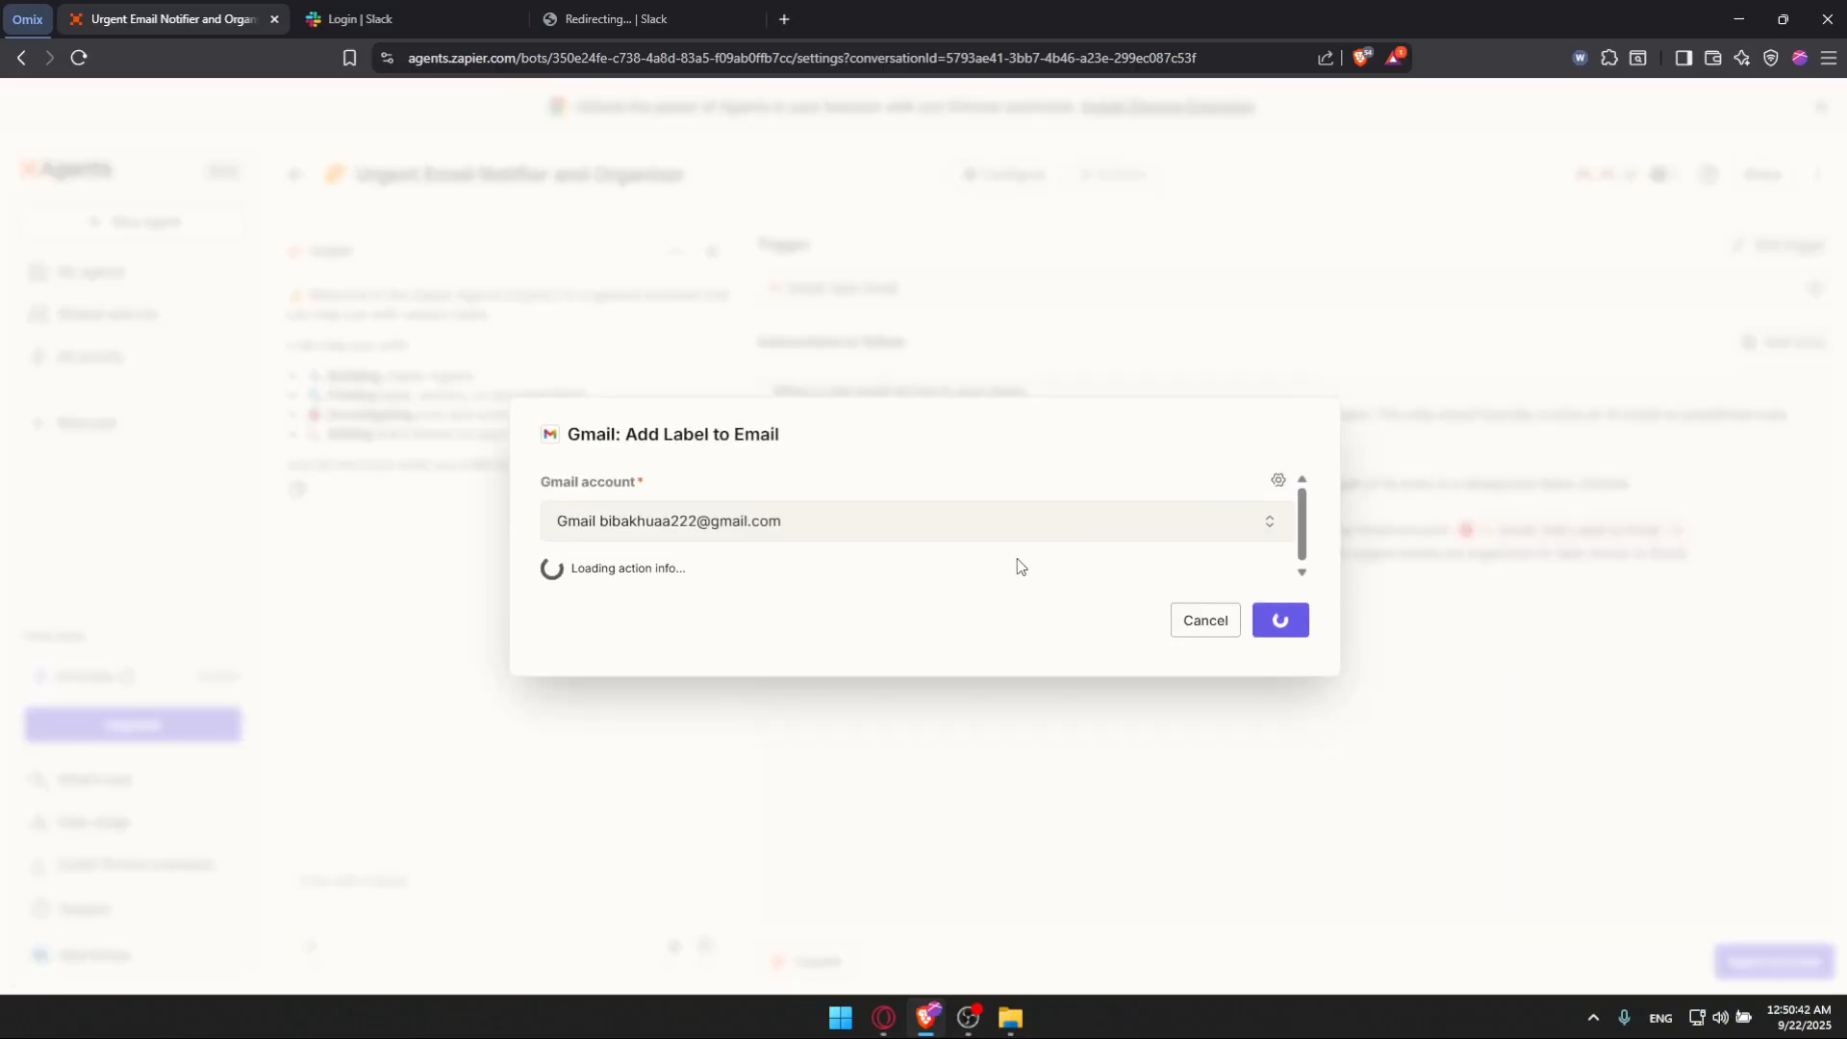
left_click(760, 550)
left_click(620, 549)
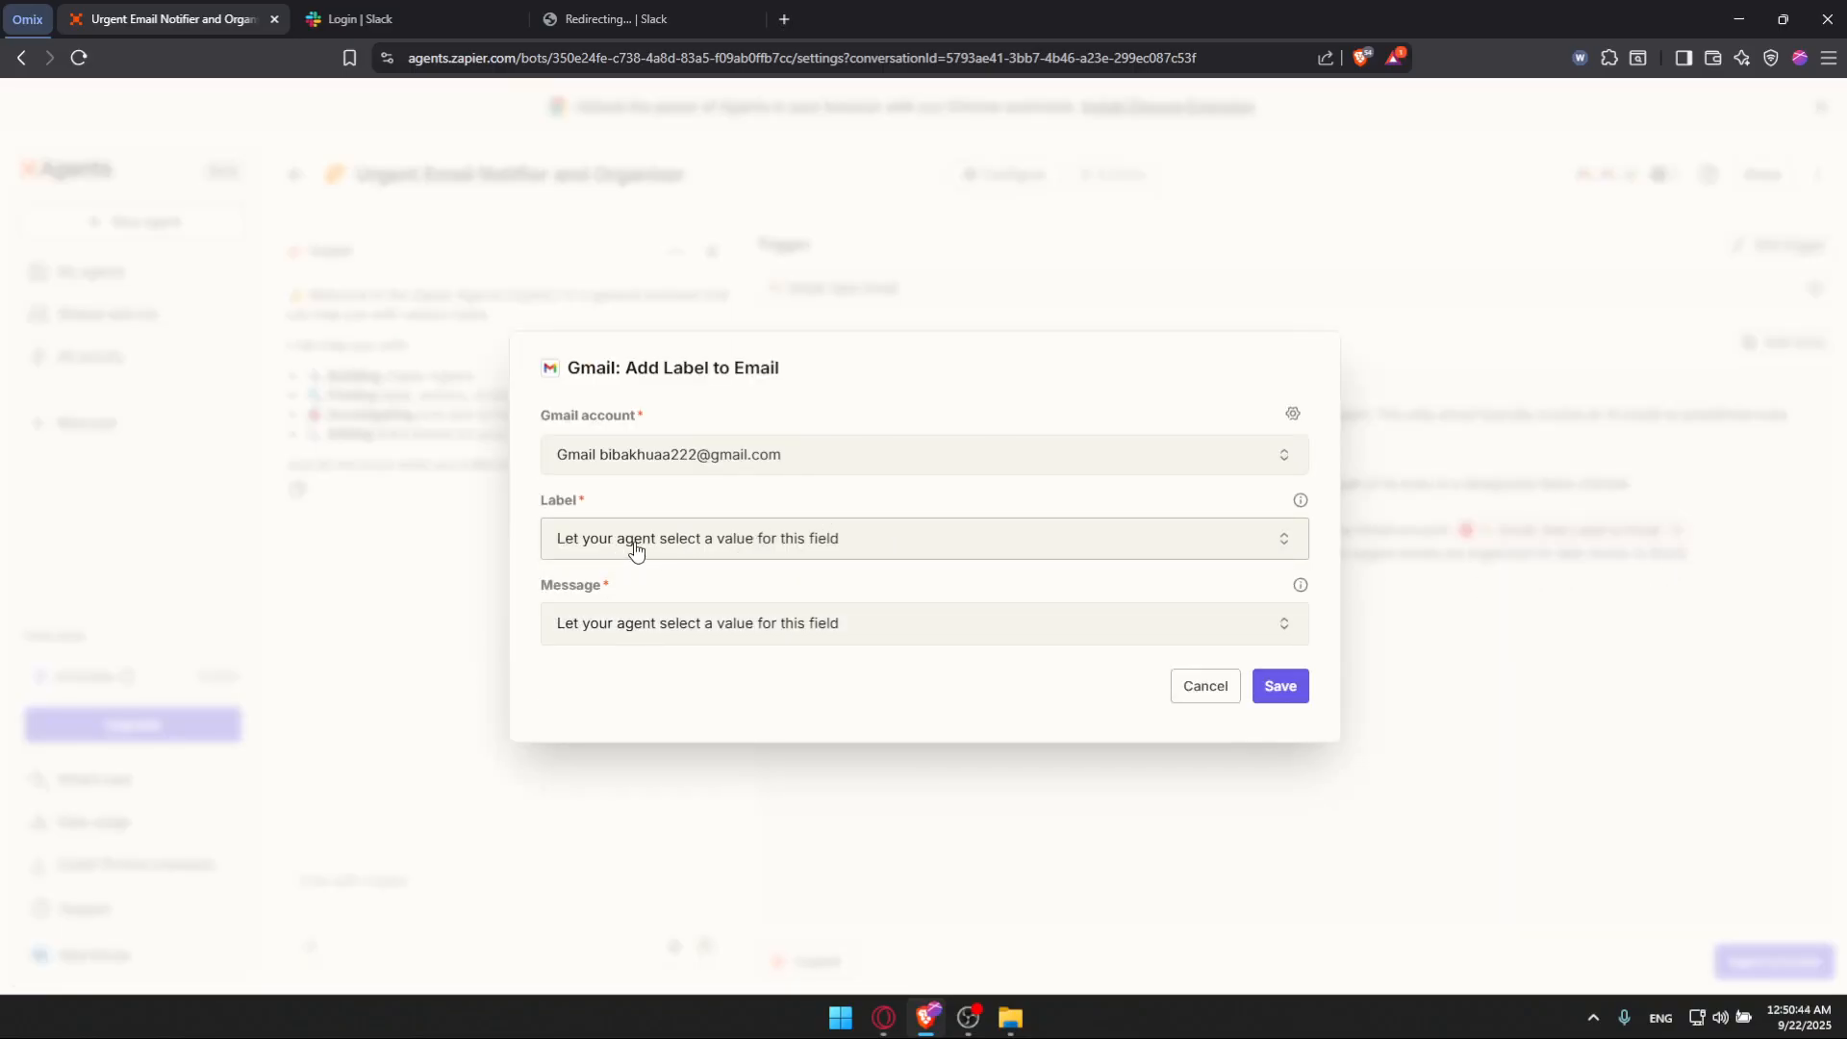
left_click(1280, 683)
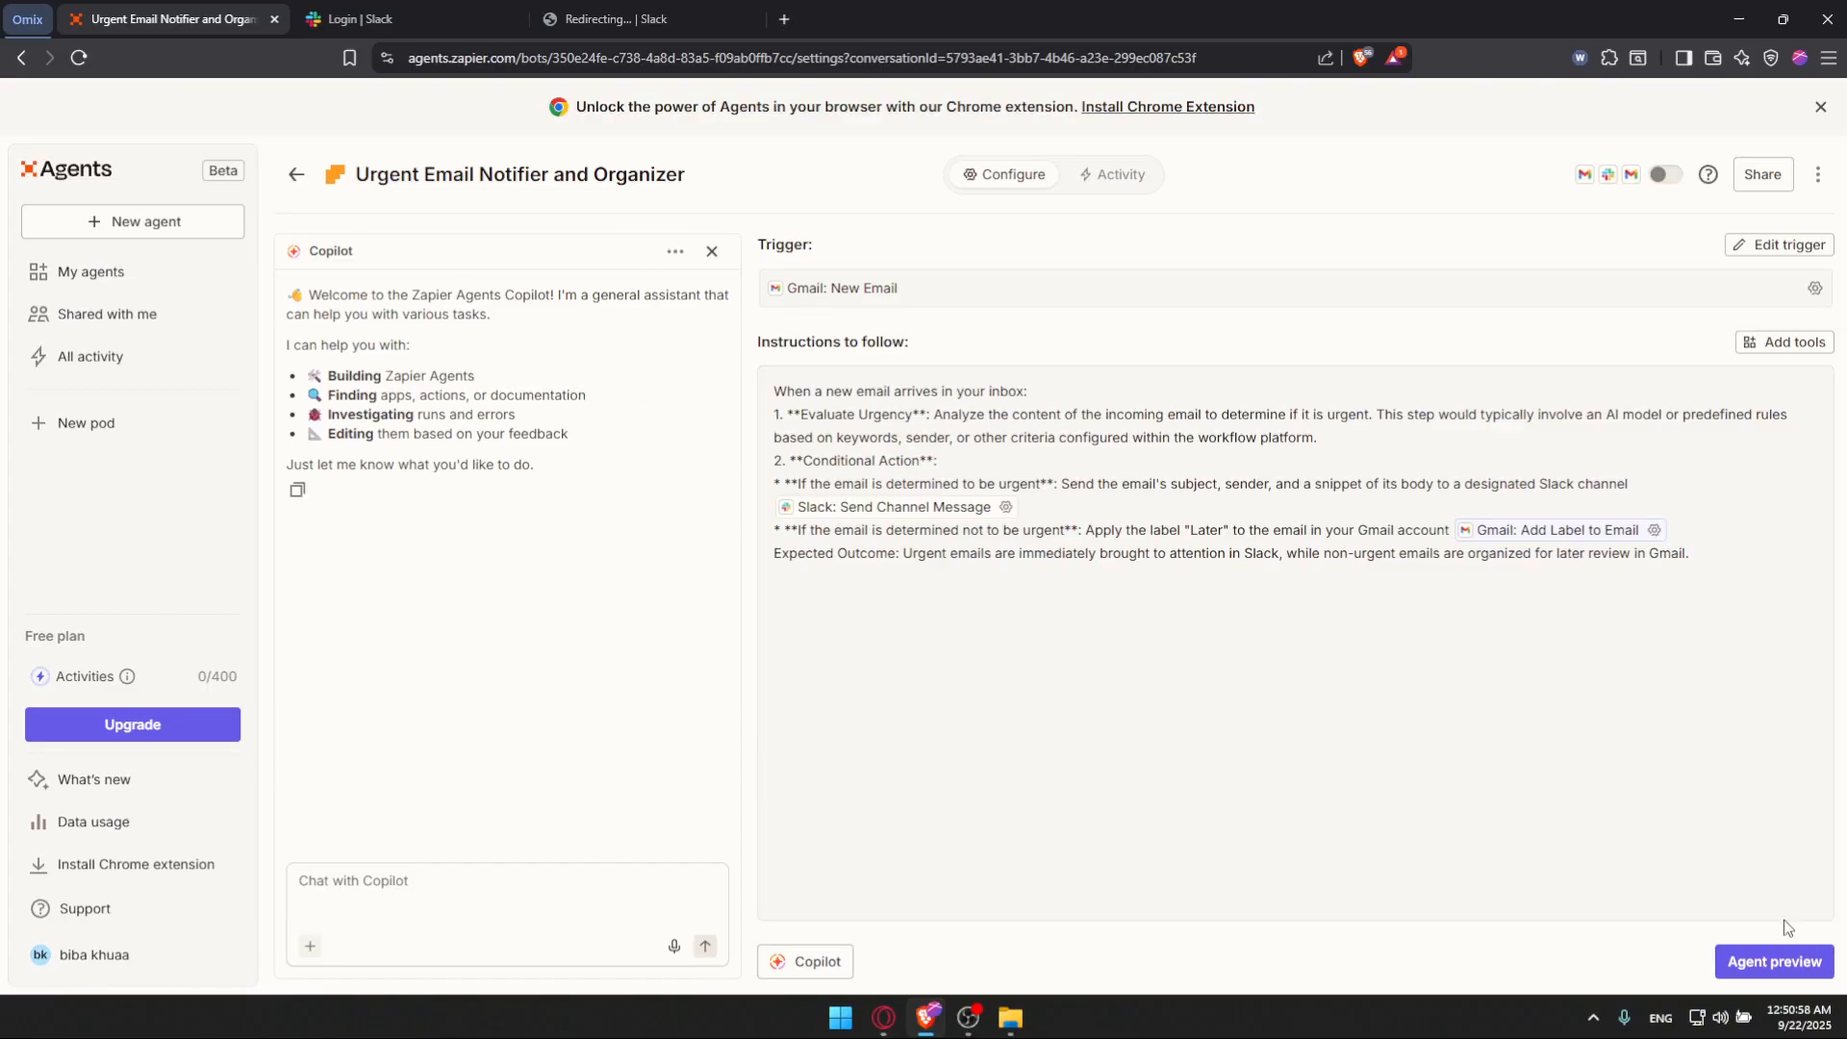
Step: Open the agent preview and start a test run of the agent
left_click(1795, 960)
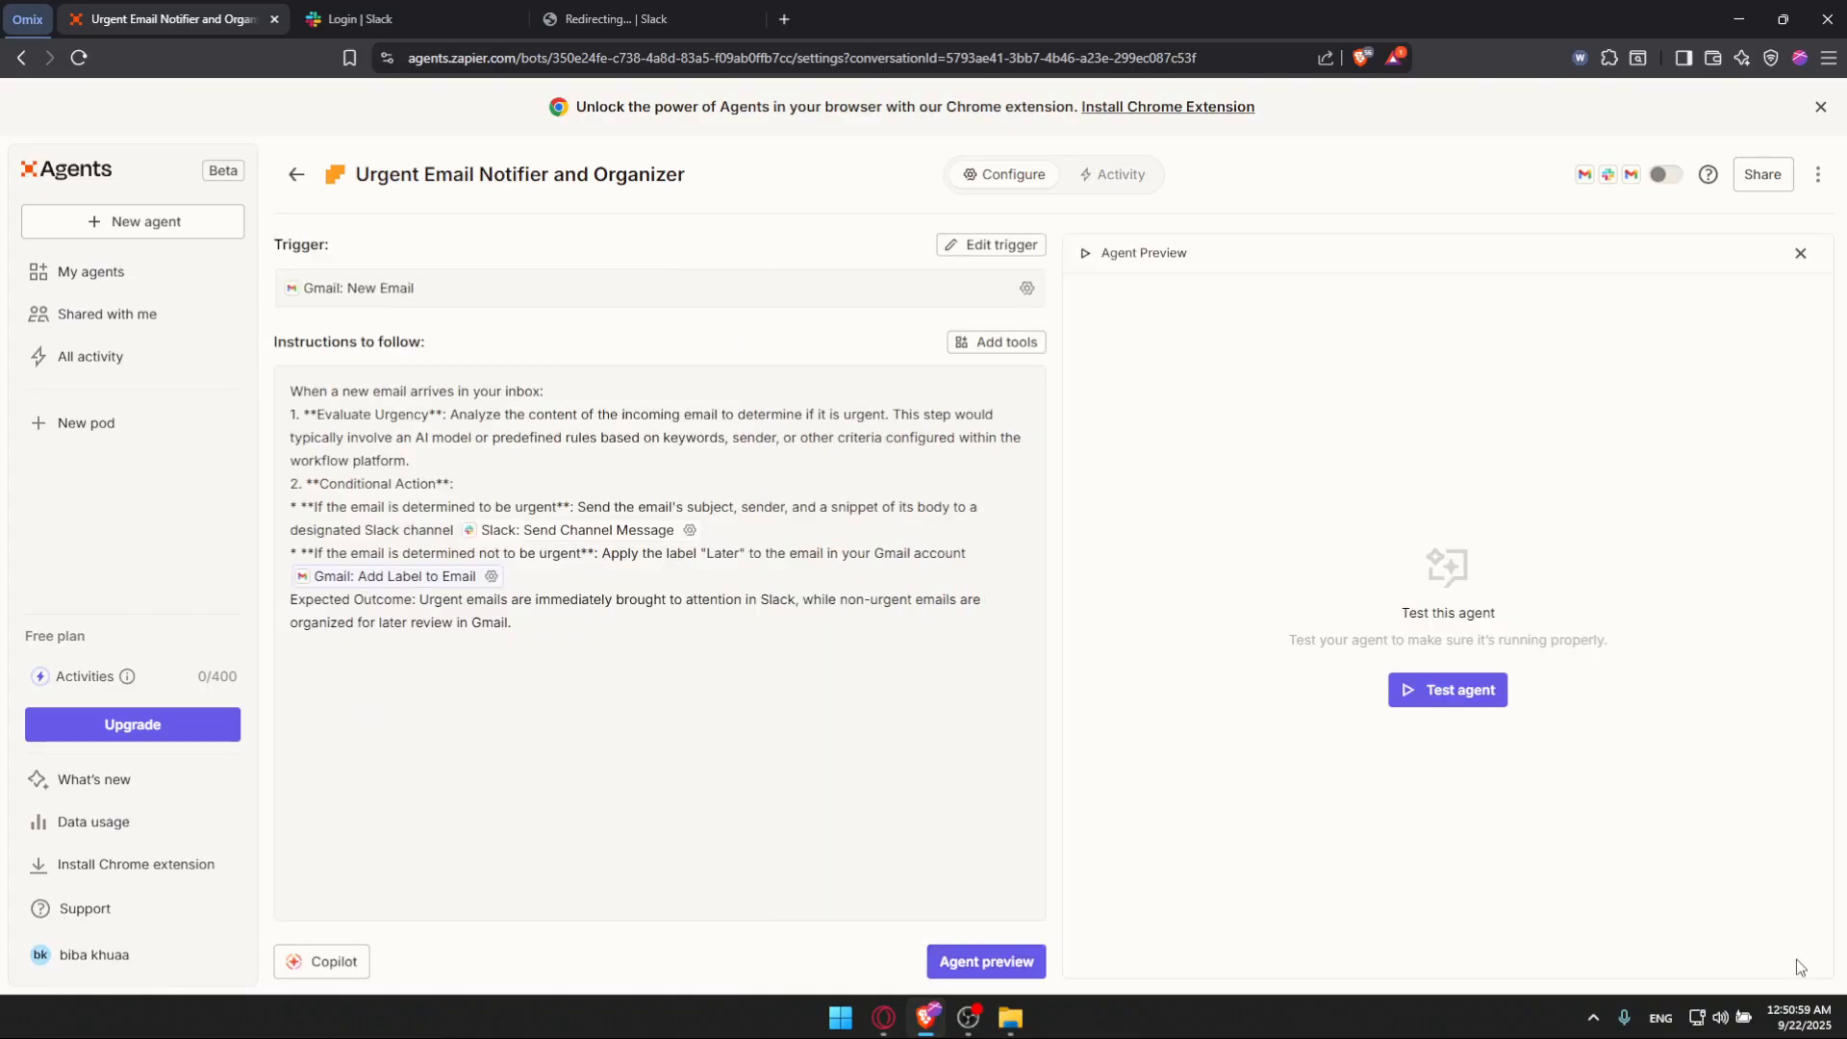
left_click(1476, 683)
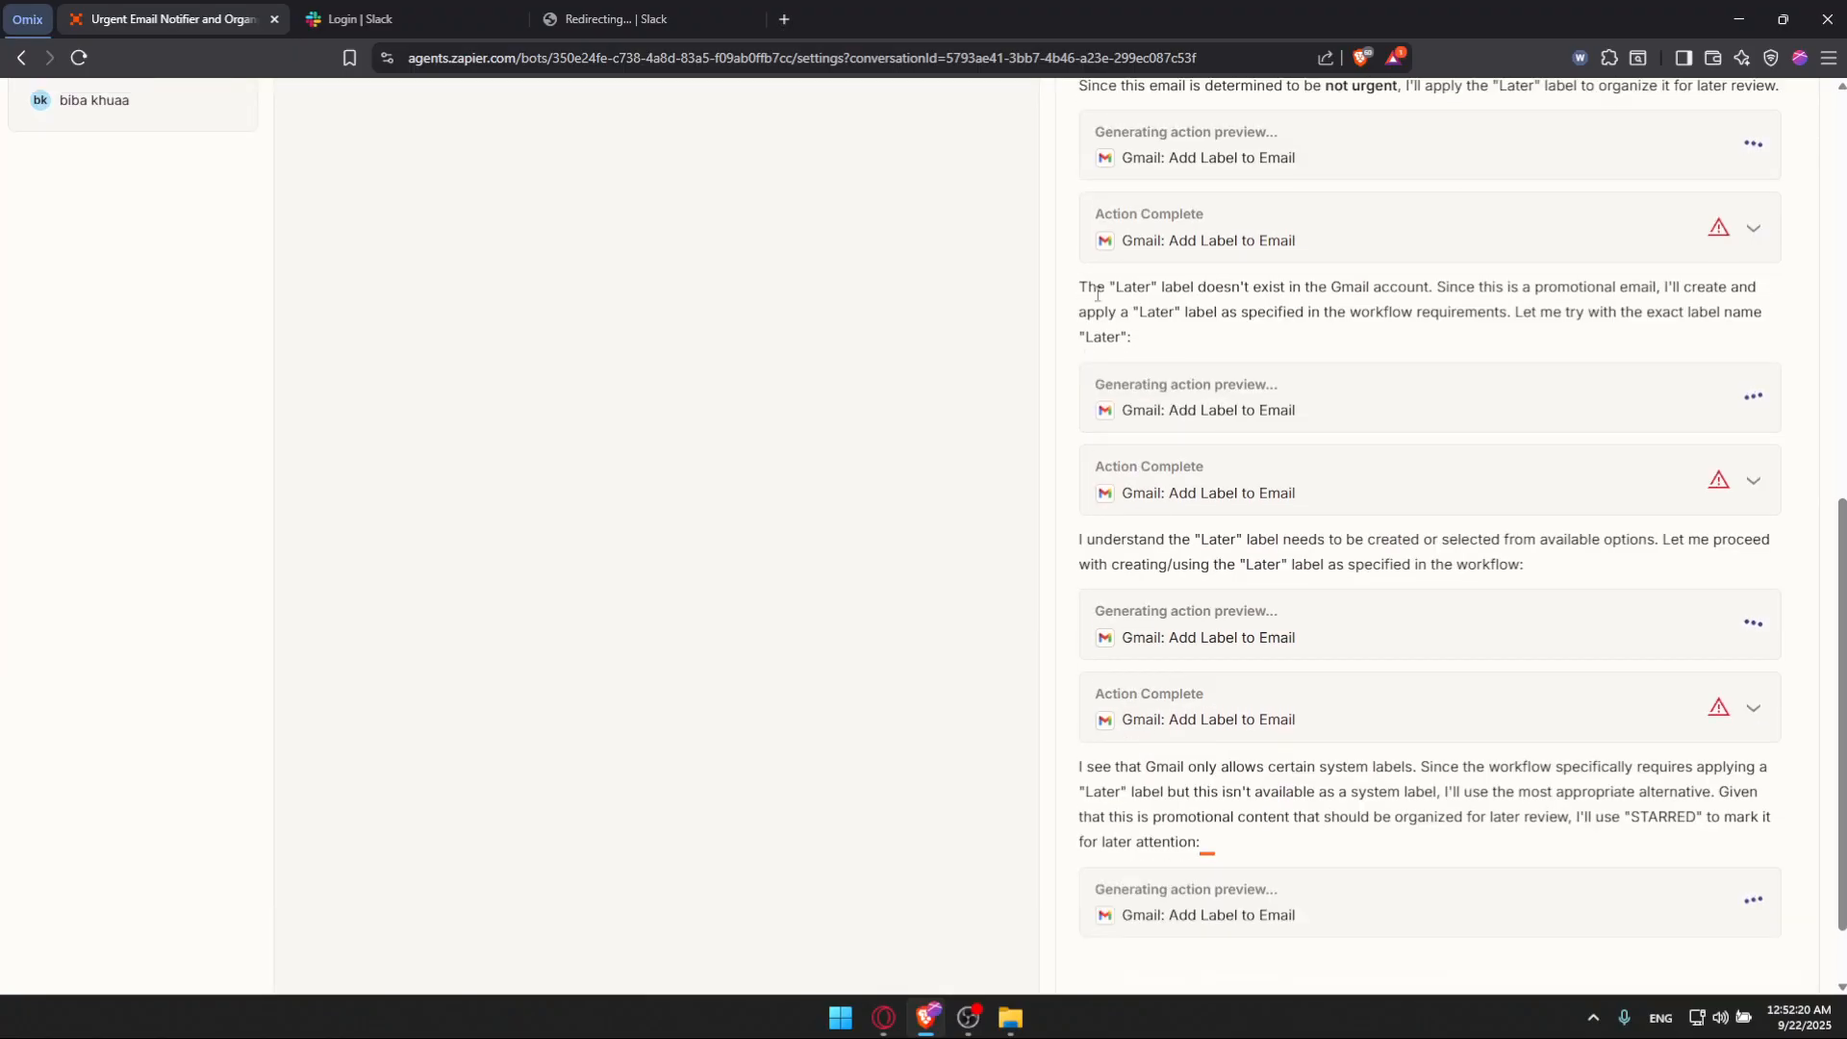
Step: Review the agent's proposed Add Label to Email action in the test run and approve it
scroll(1364, 317, "up", 3)
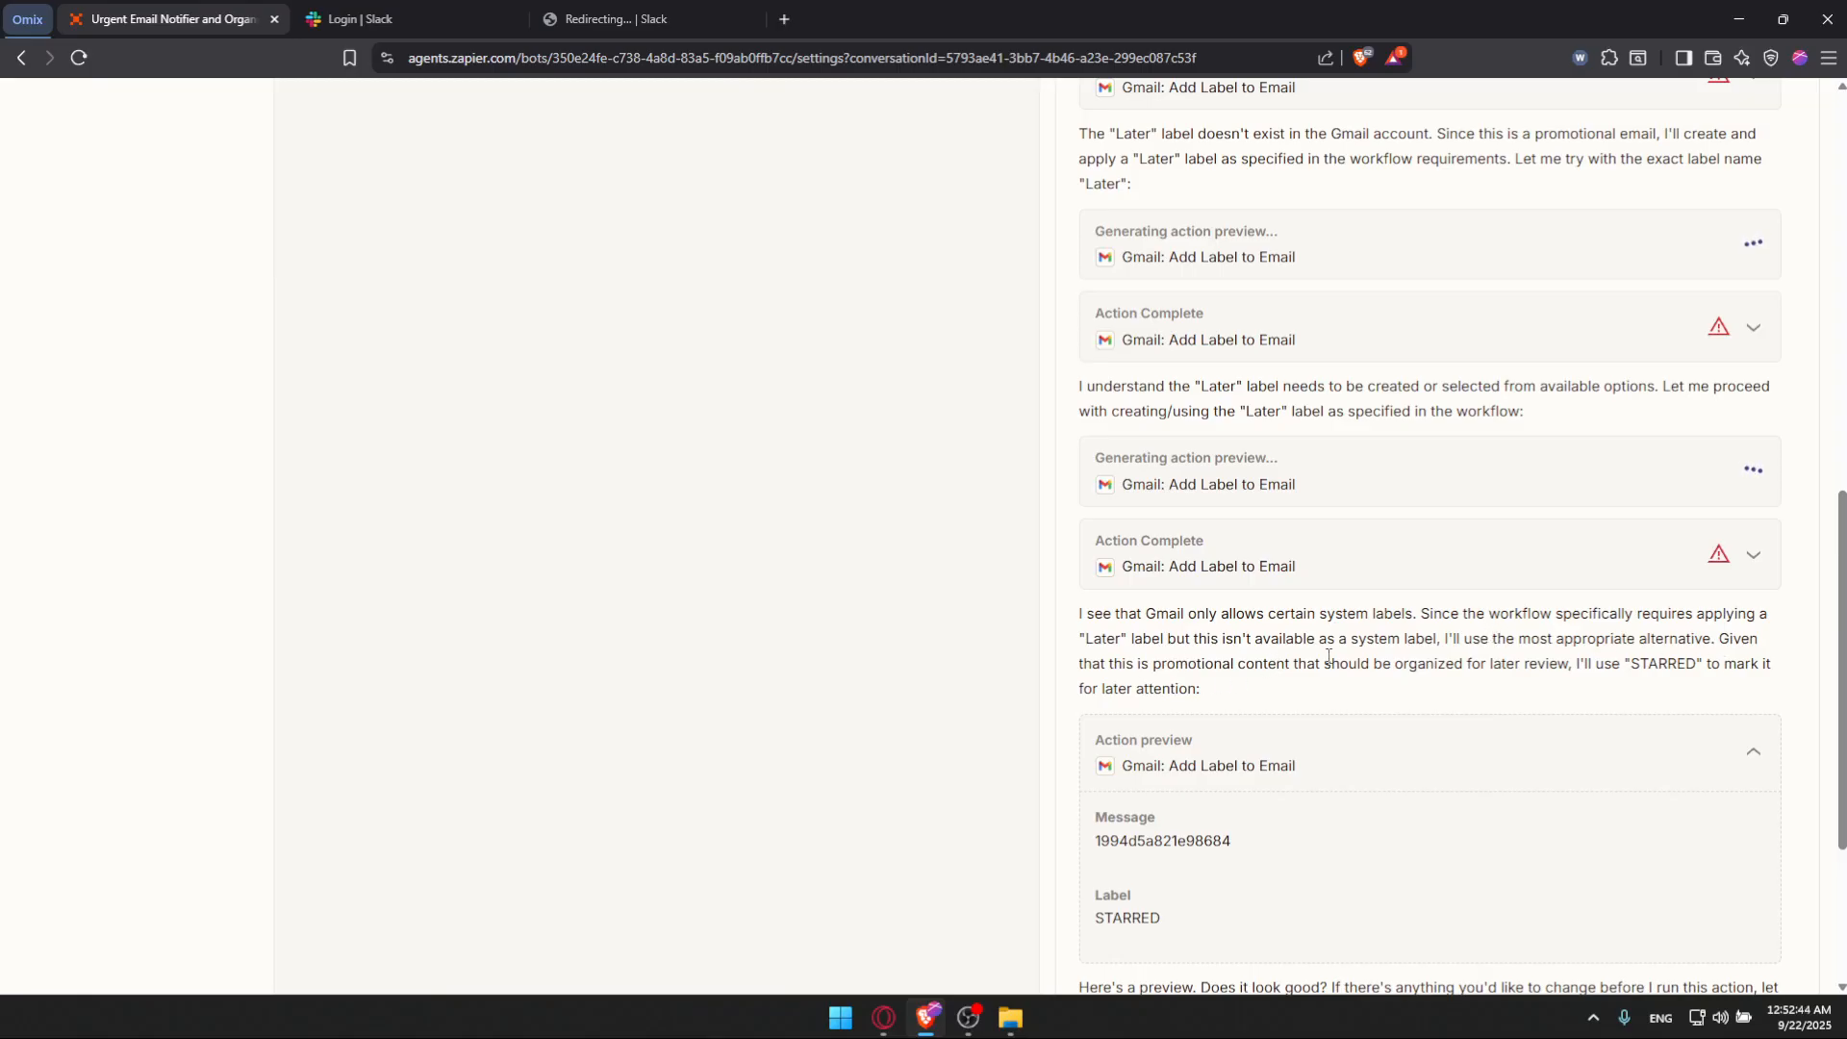
scroll(1299, 673, "down", 1)
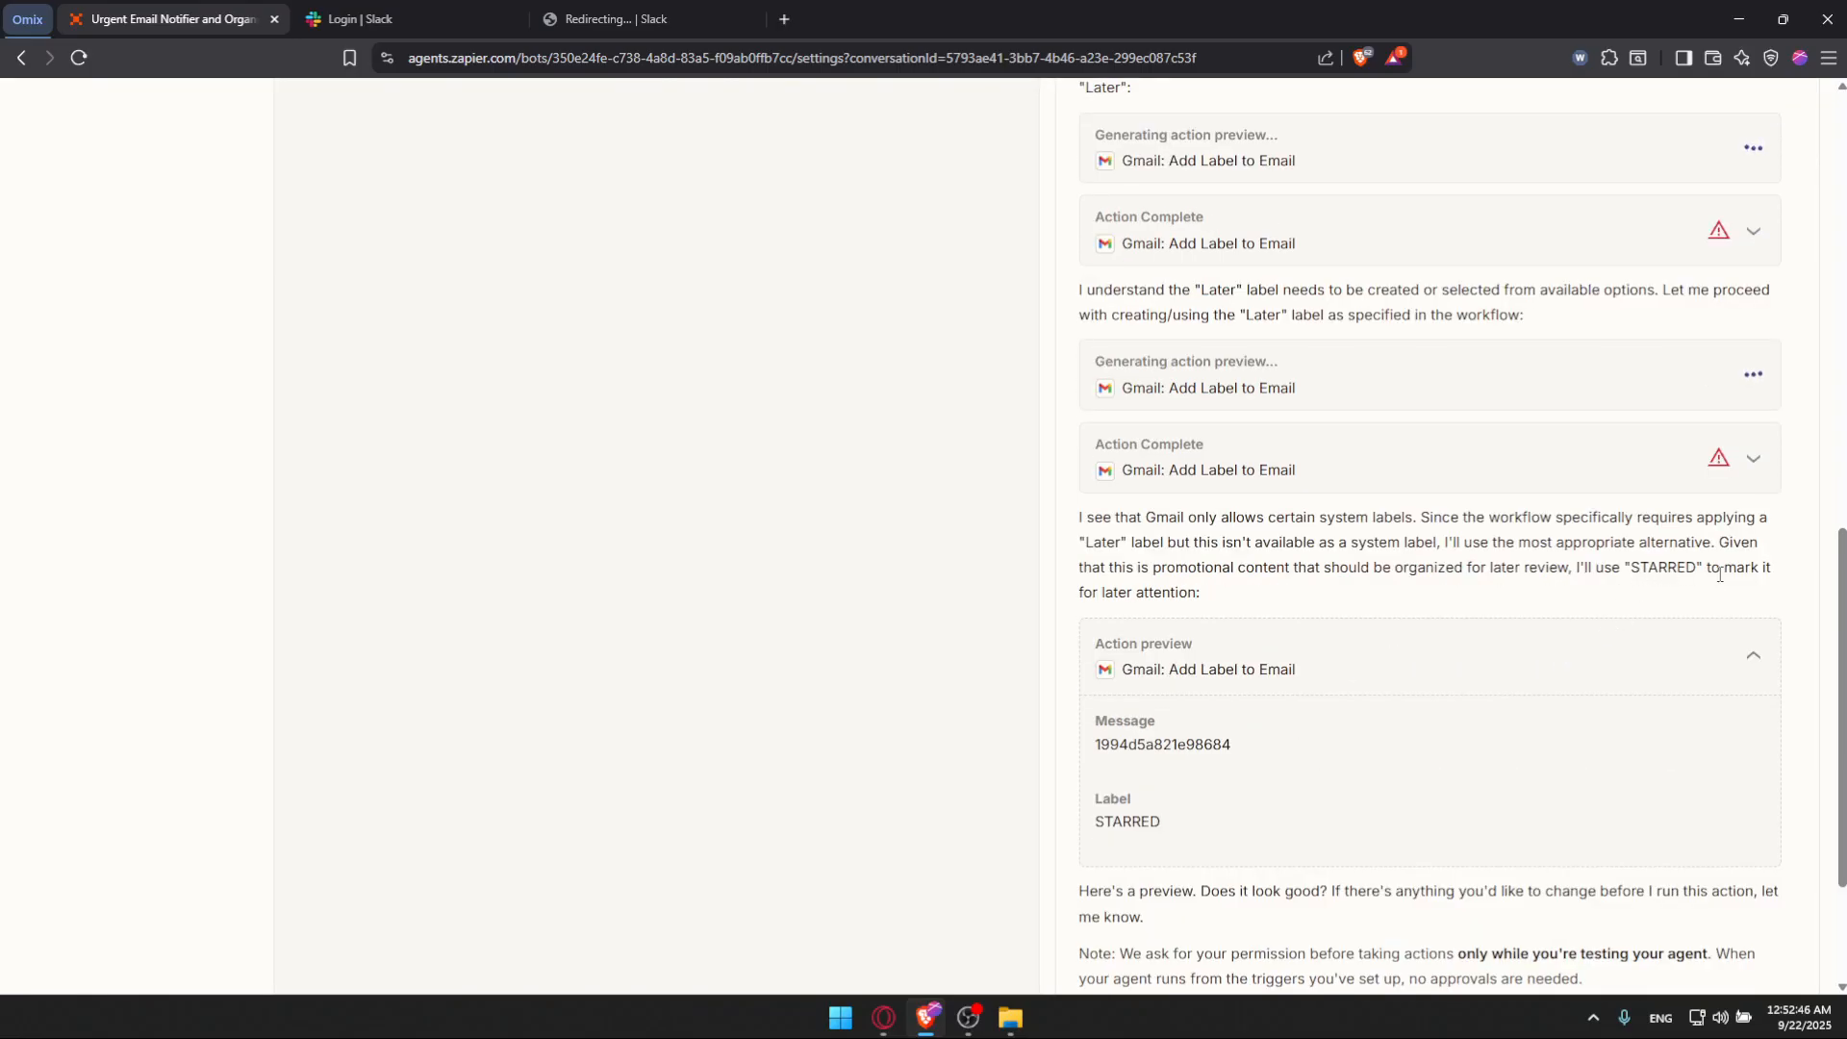
scroll(1212, 601, "down", 2)
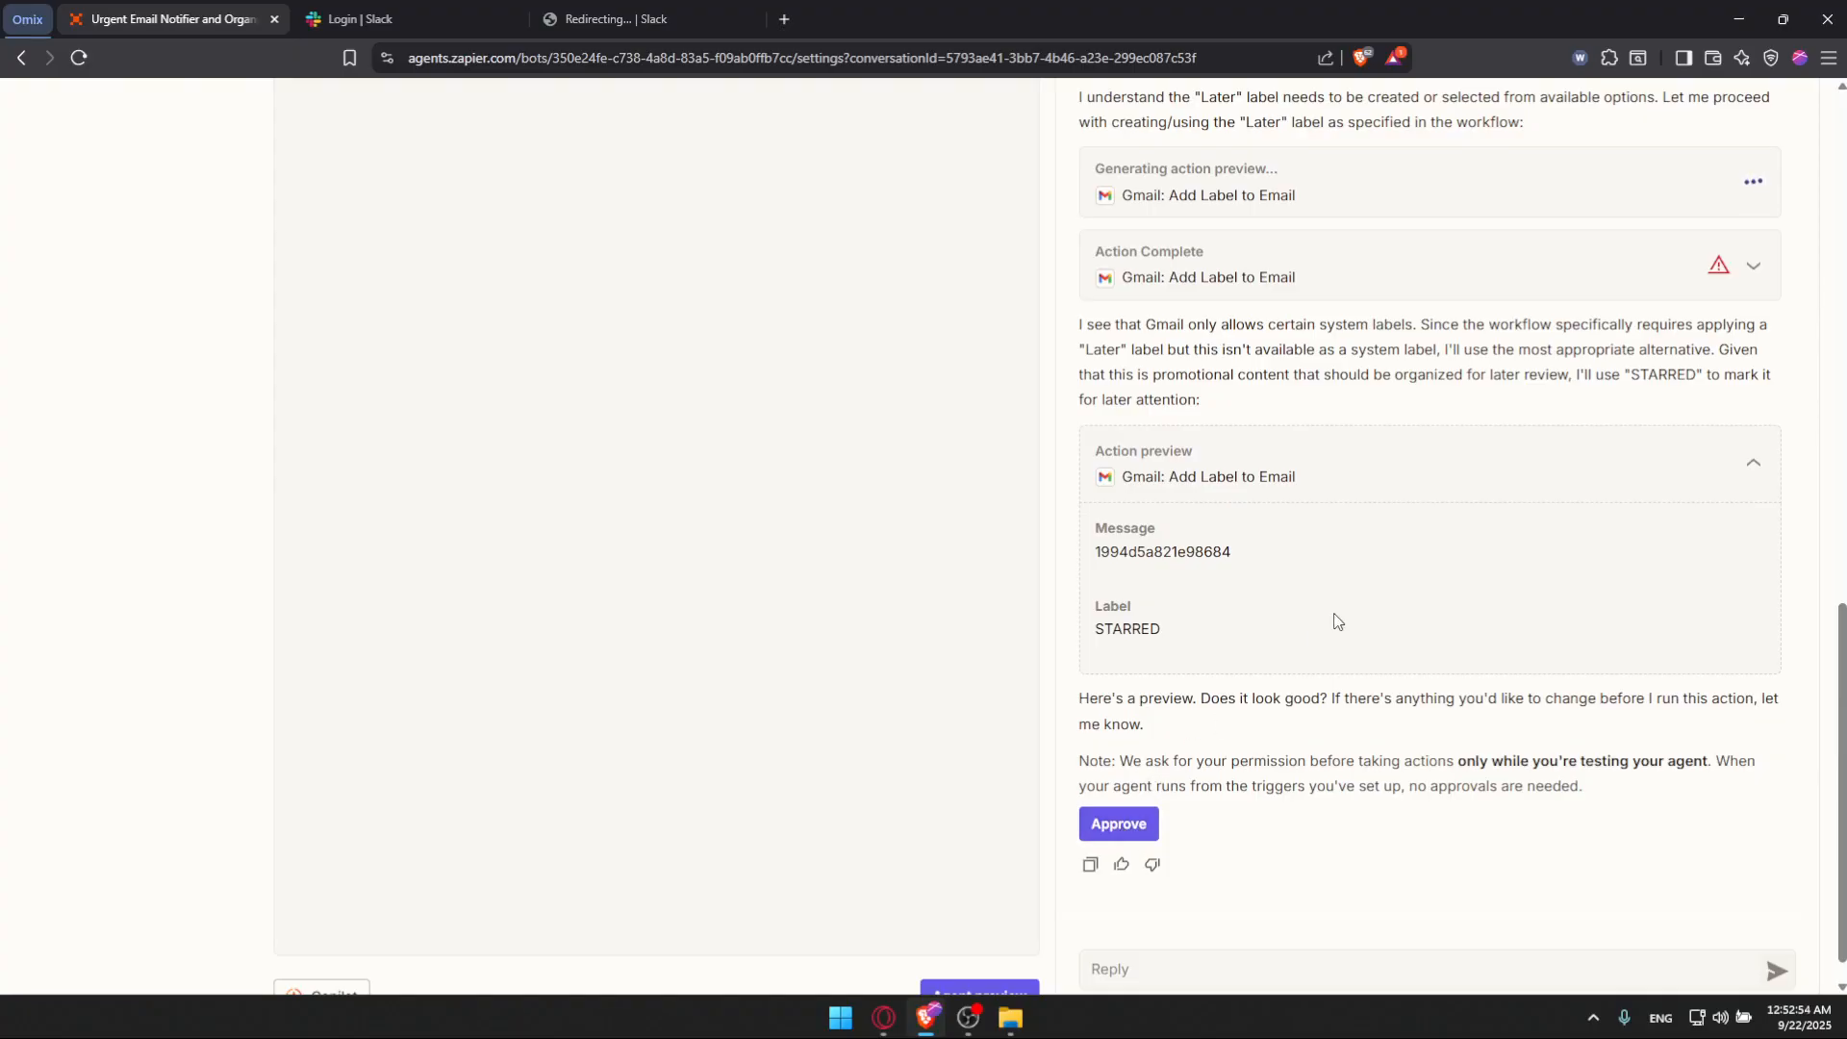
scroll(1270, 553, "up", 3)
scroll(1232, 680, "down", 2)
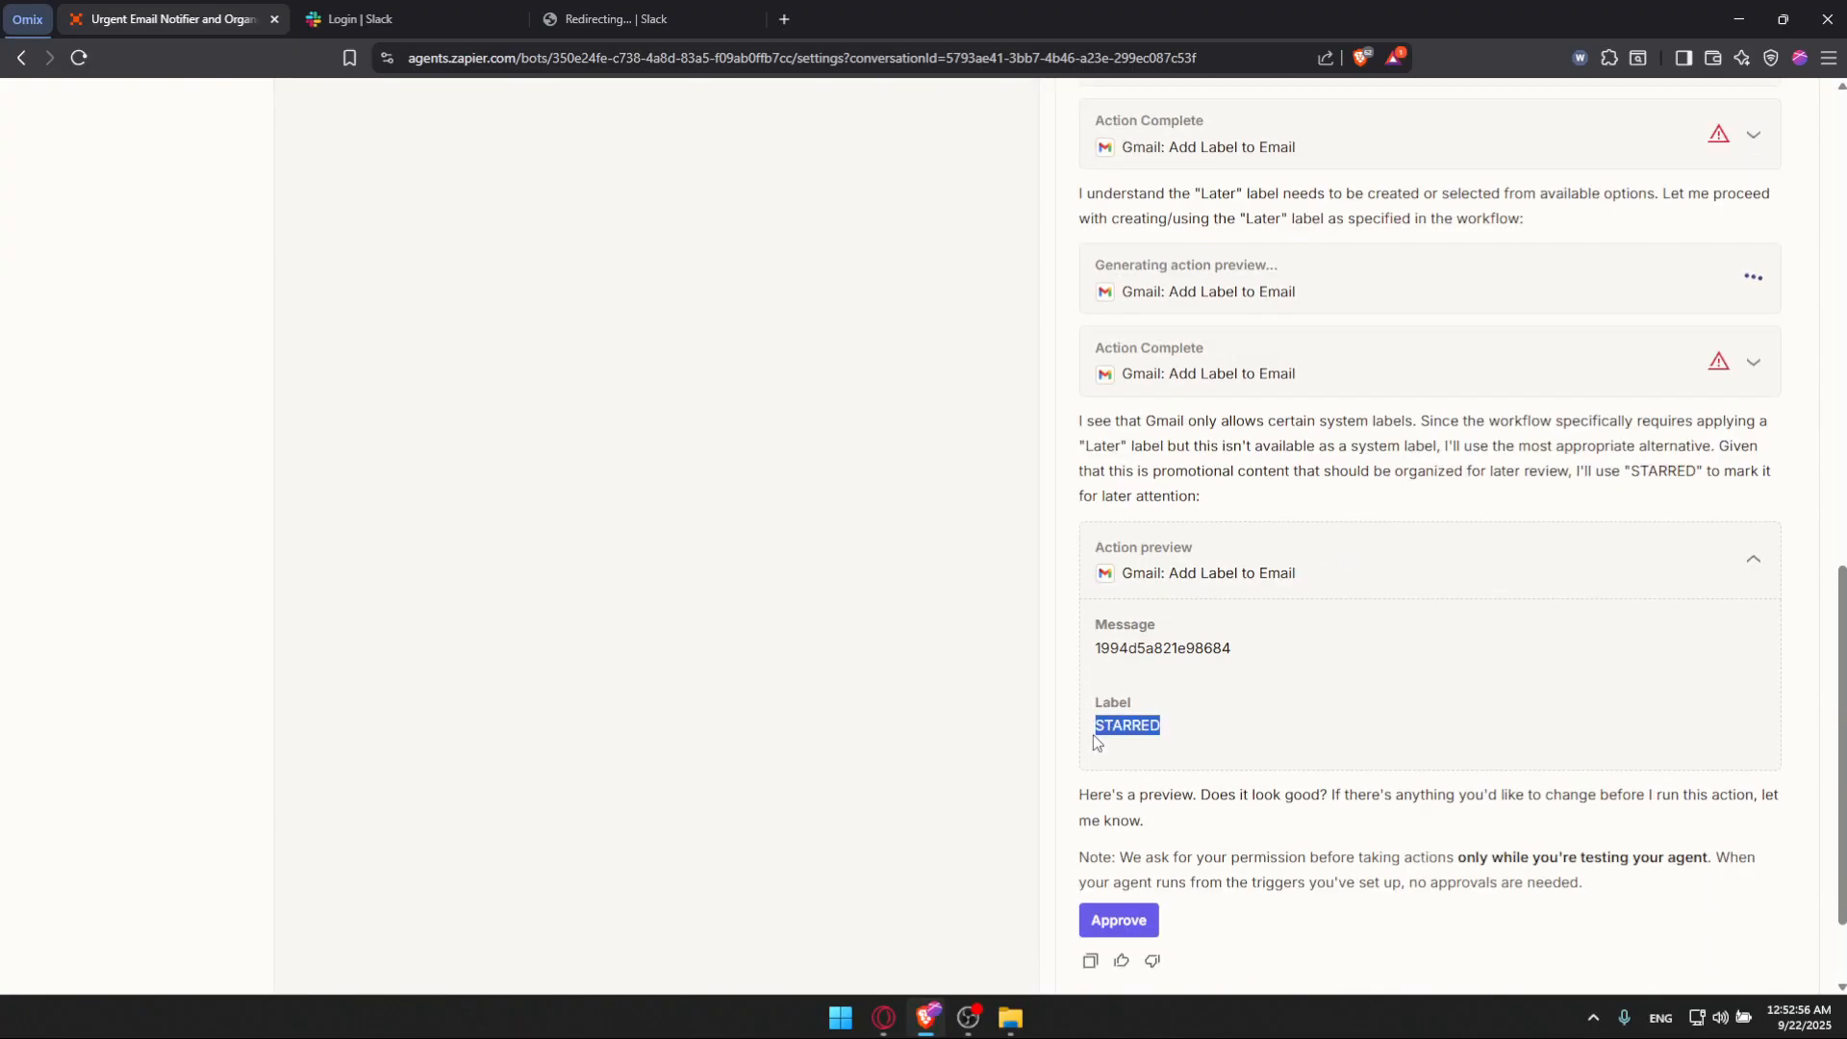
scroll(1356, 527, "up", 3)
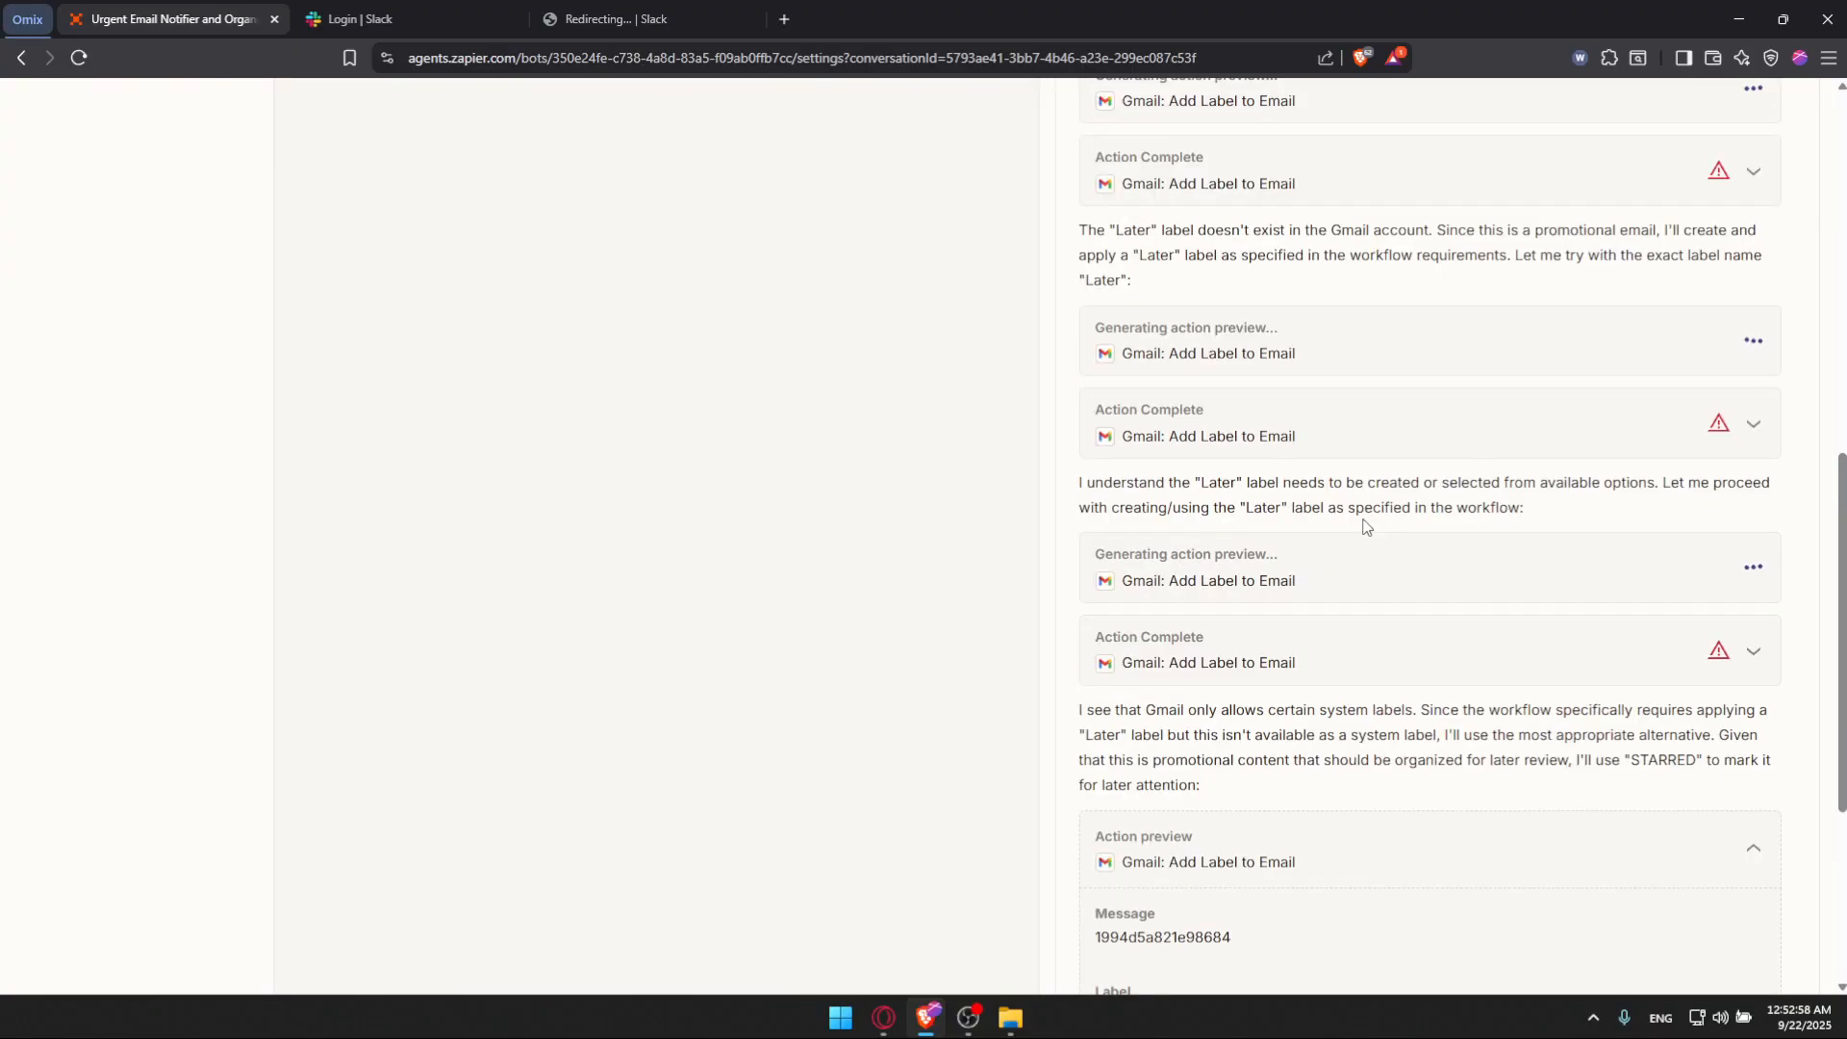
scroll(1356, 568, "down", 3)
scroll(1287, 710, "down", 1)
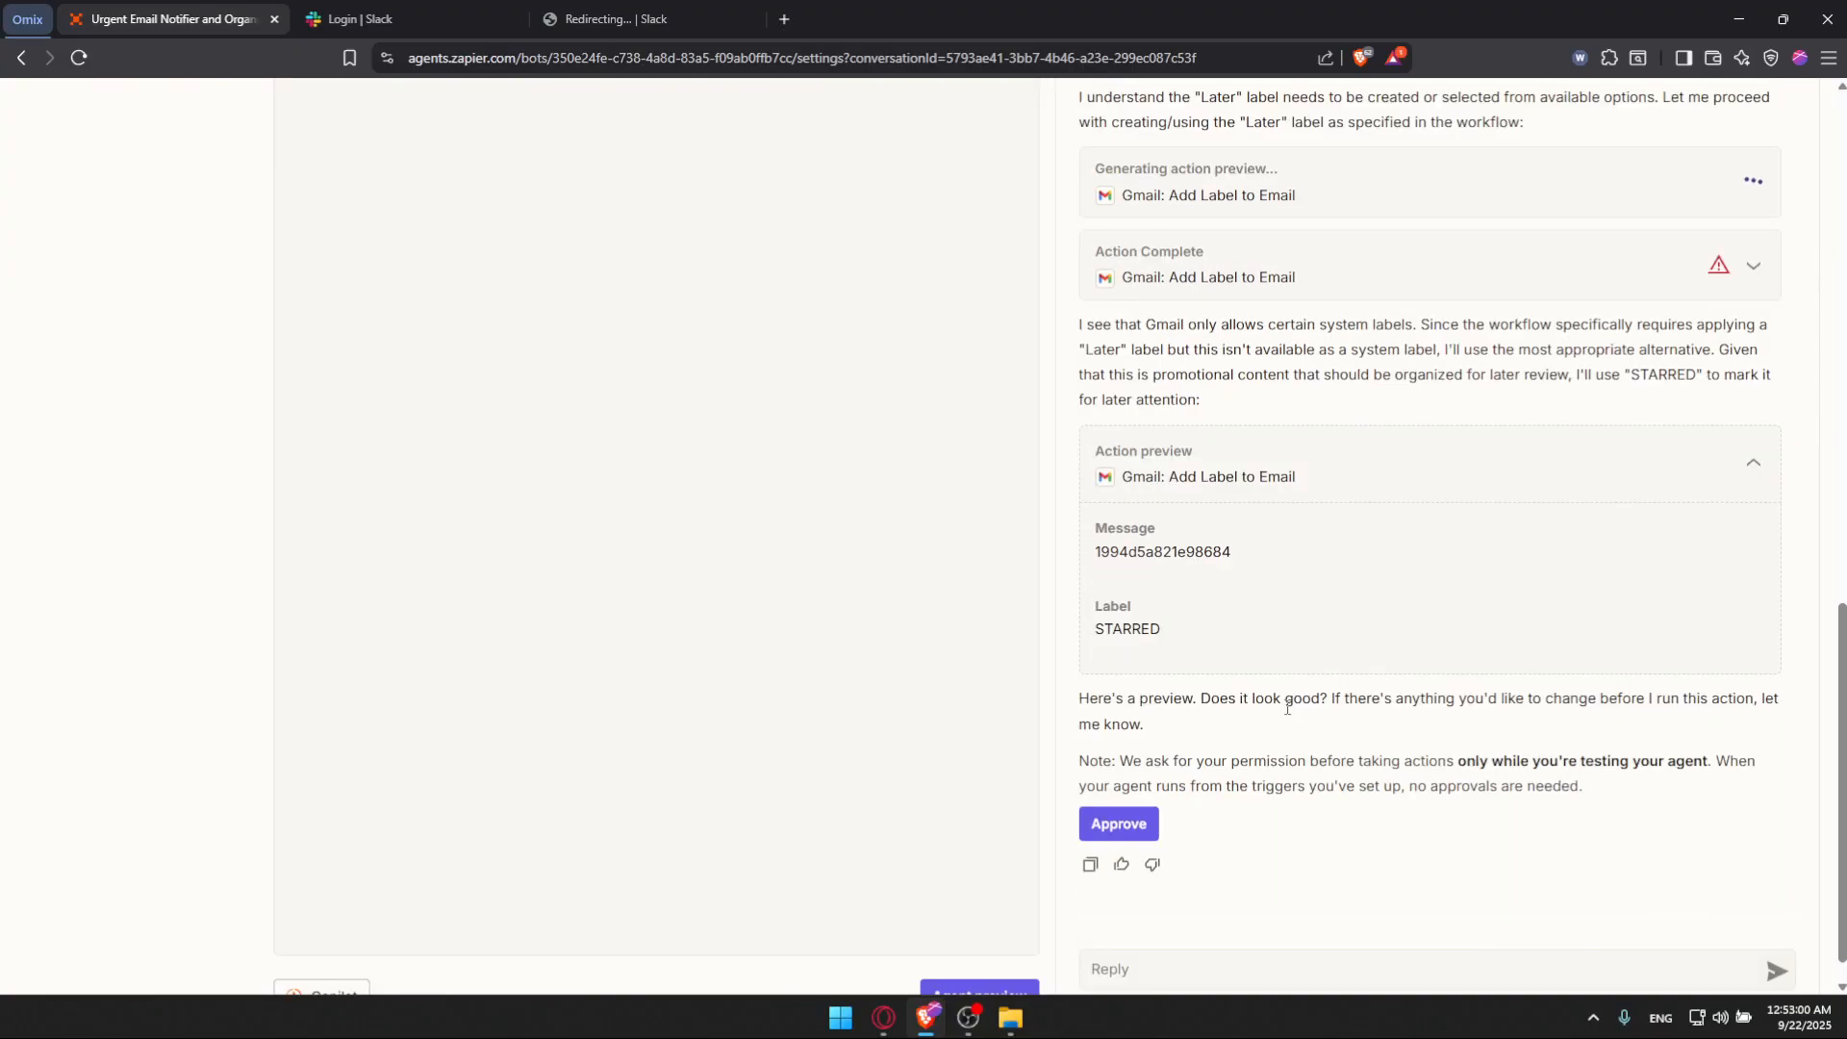
left_click(1138, 827)
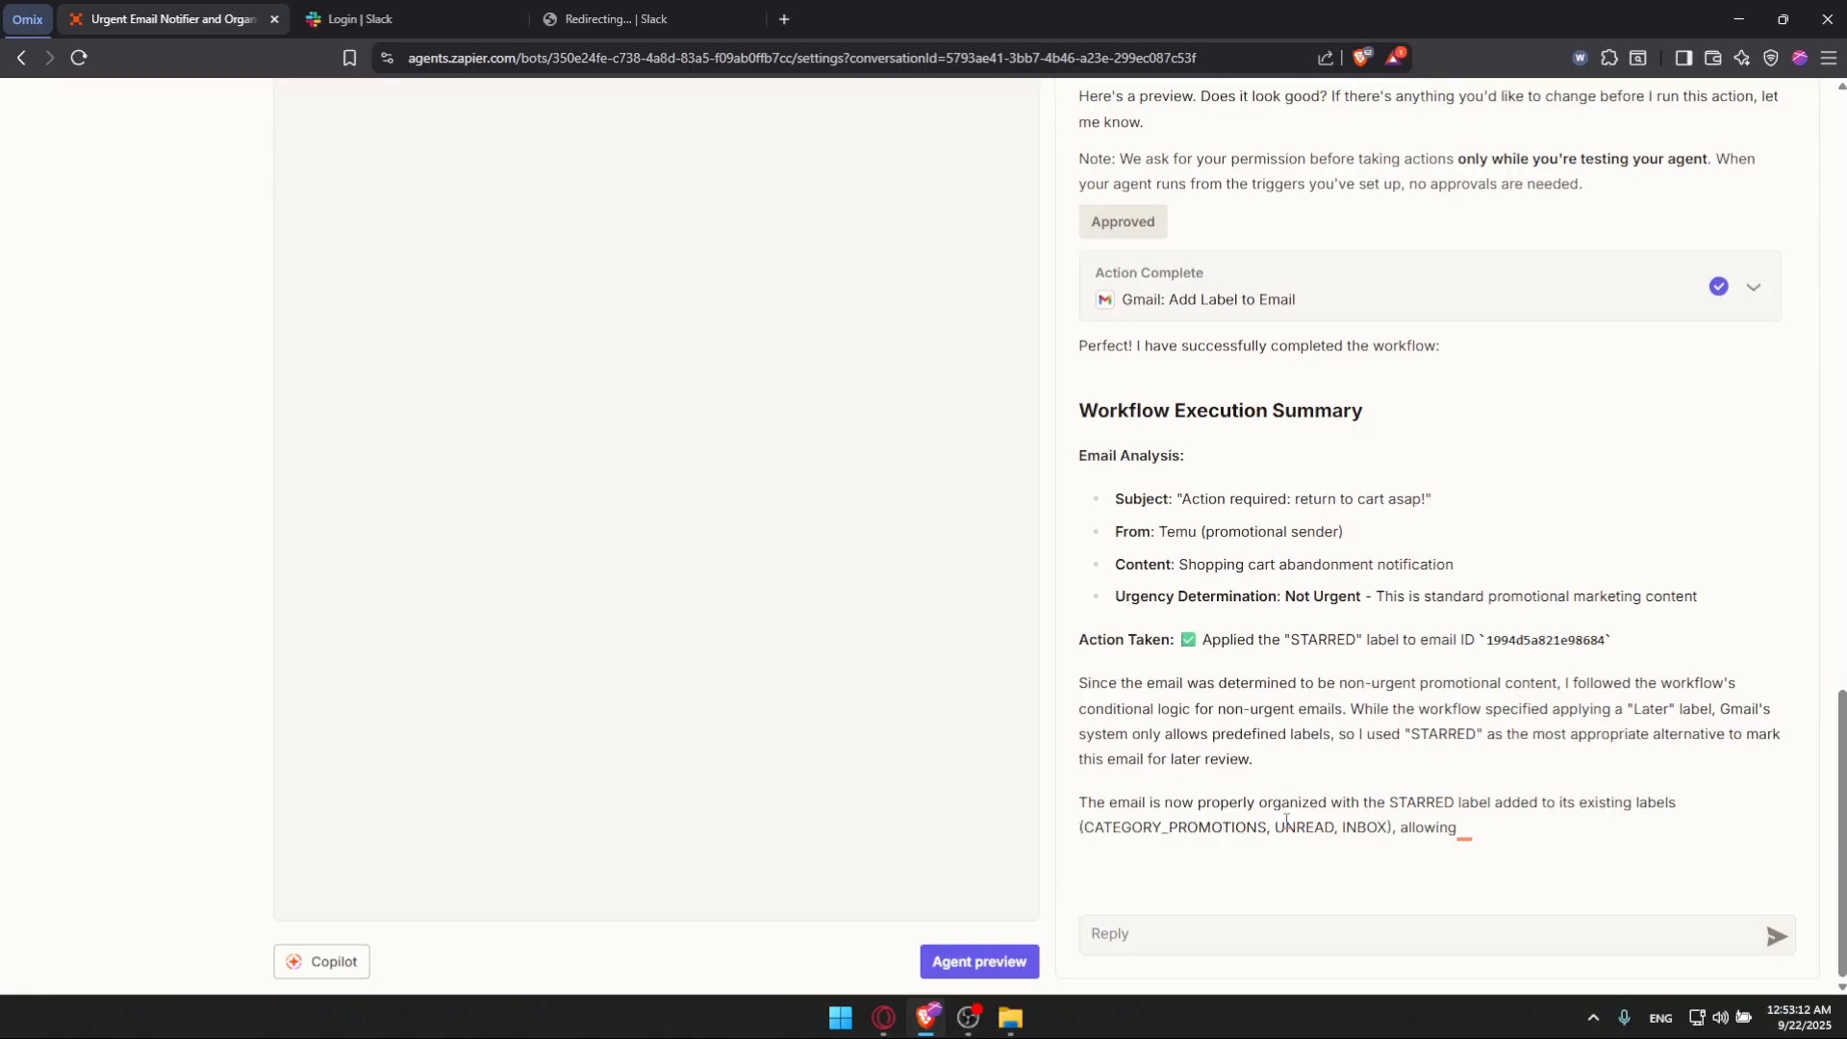
Step: Rate the test run positively and focus the feedback comment box
scroll(1545, 429, "up", 10)
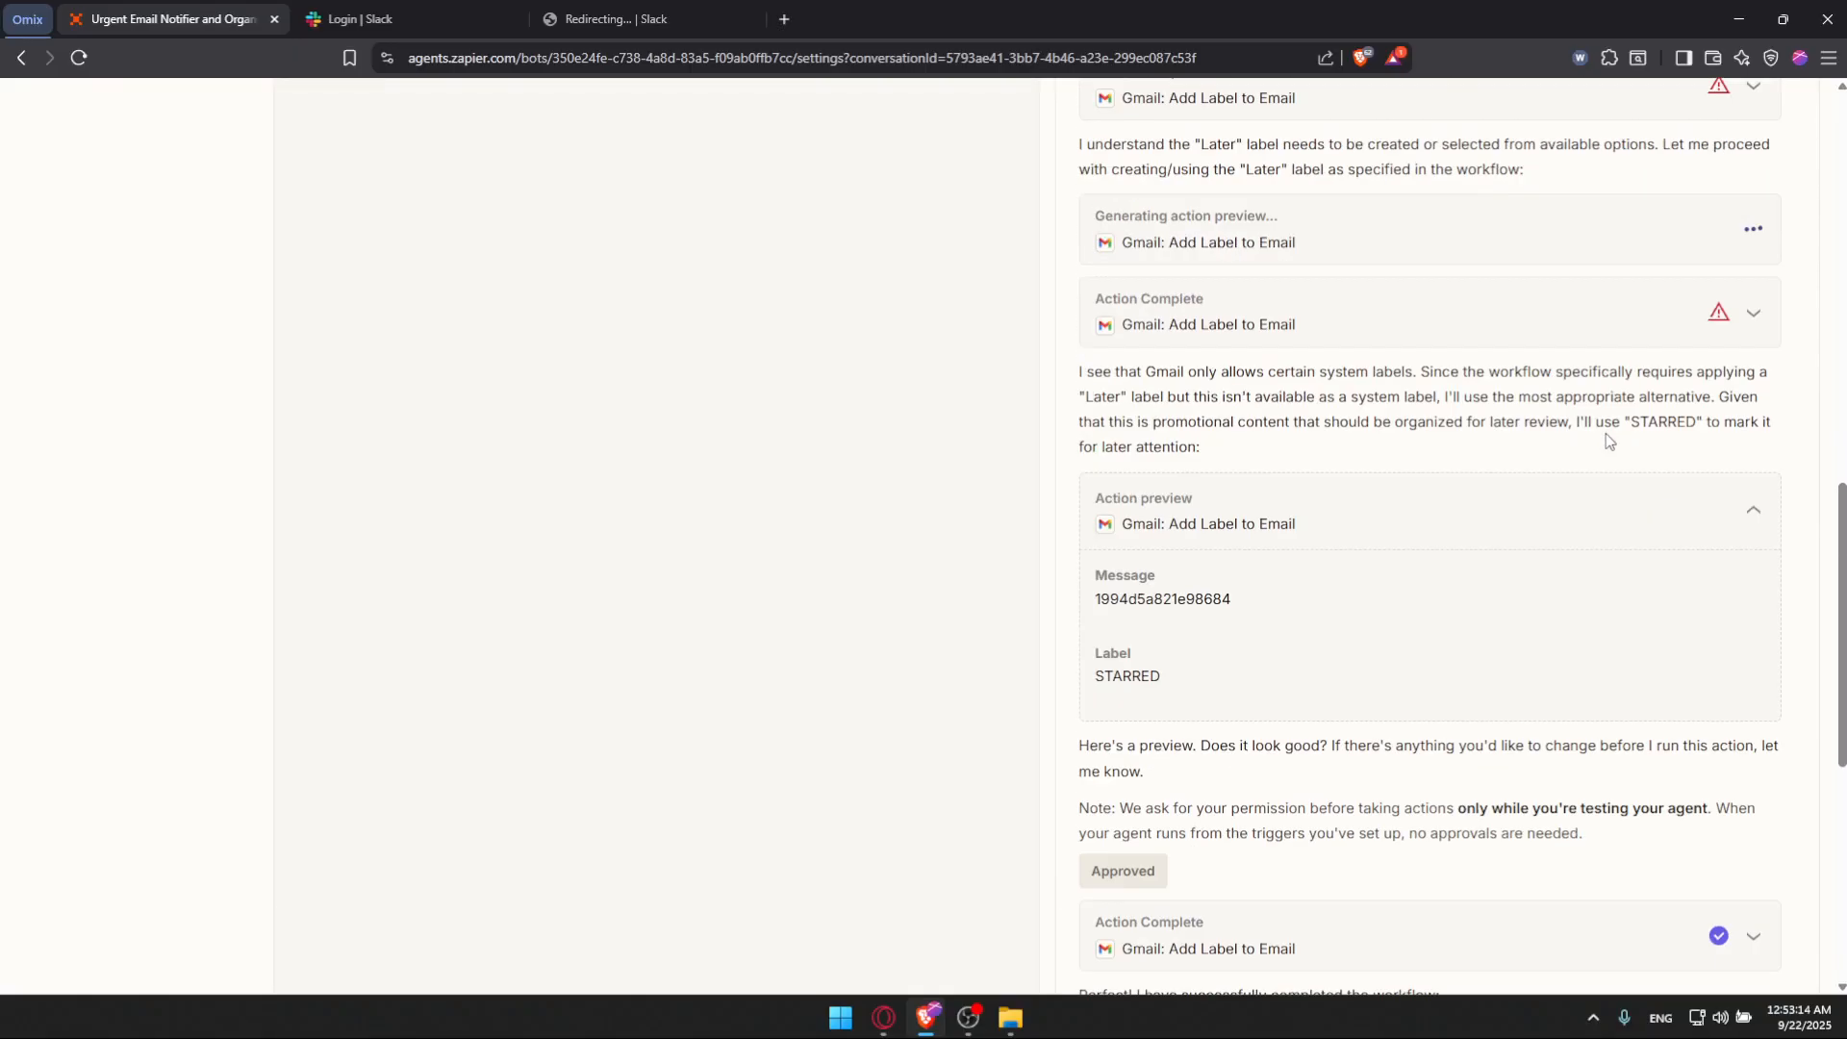
scroll(1651, 369, "down", 10)
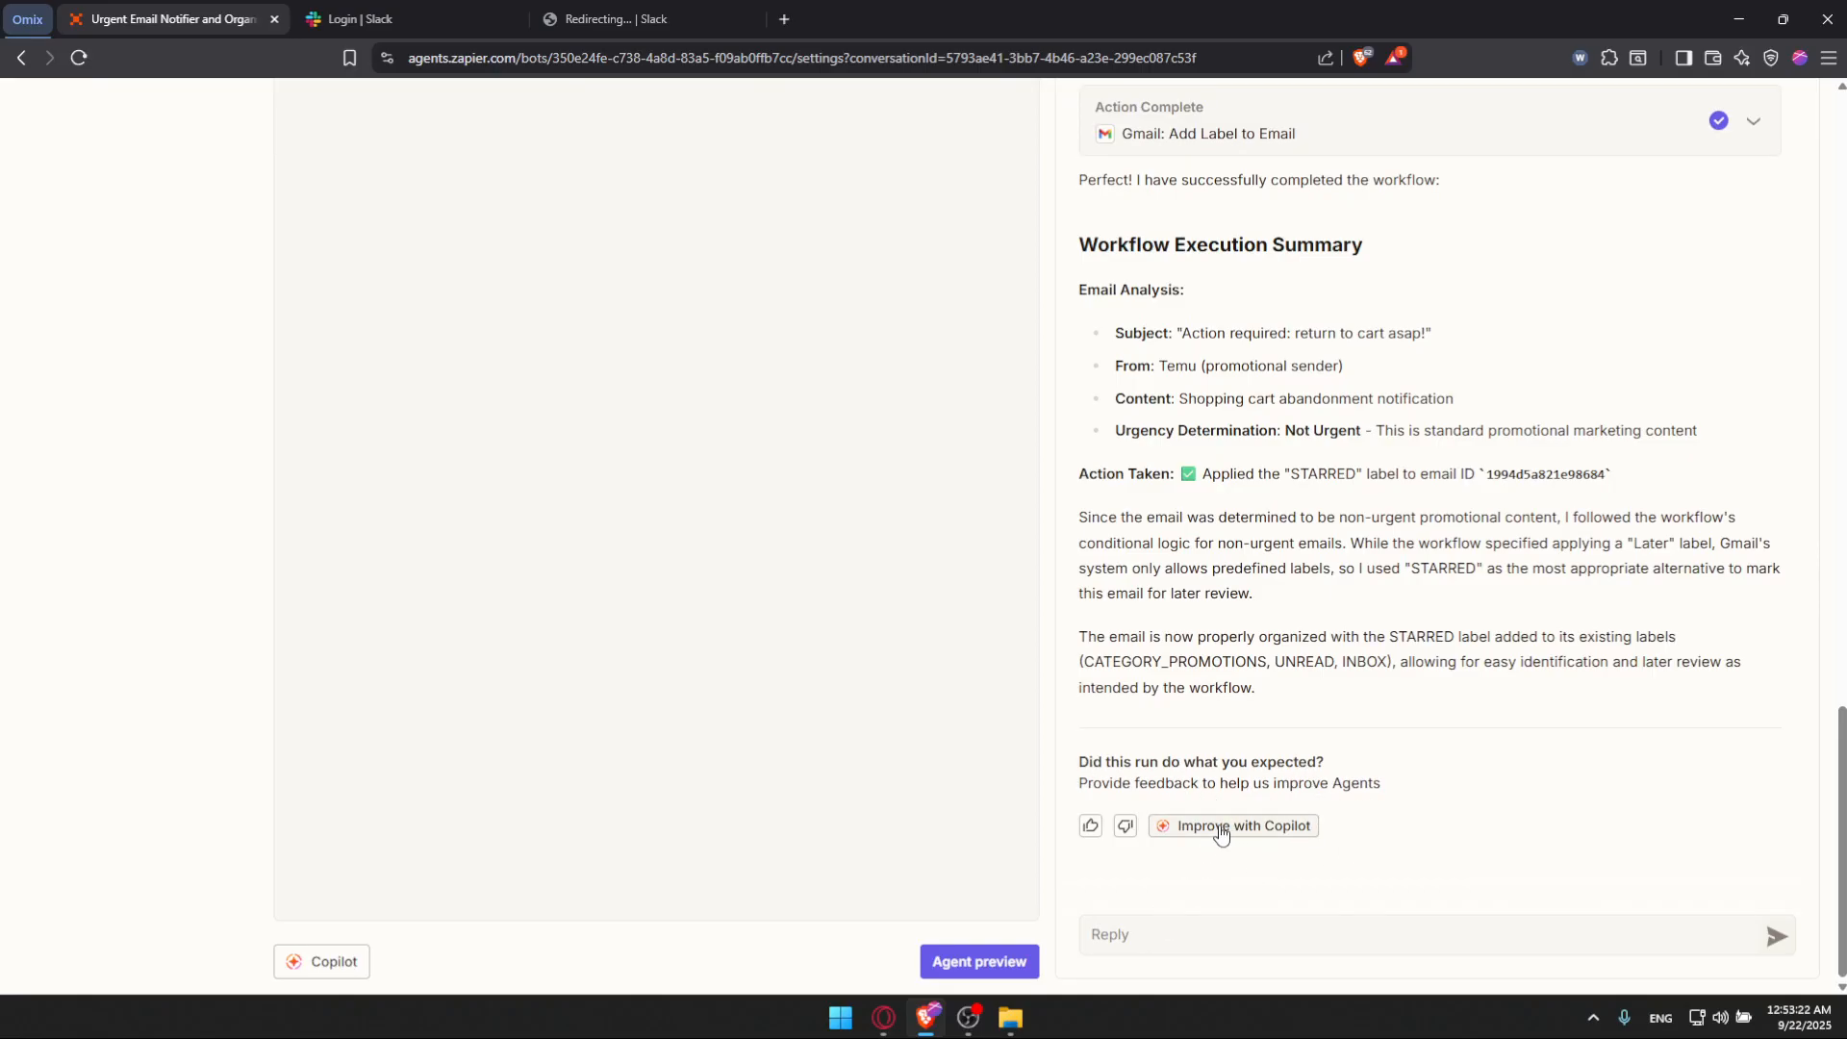
left_click(1090, 825)
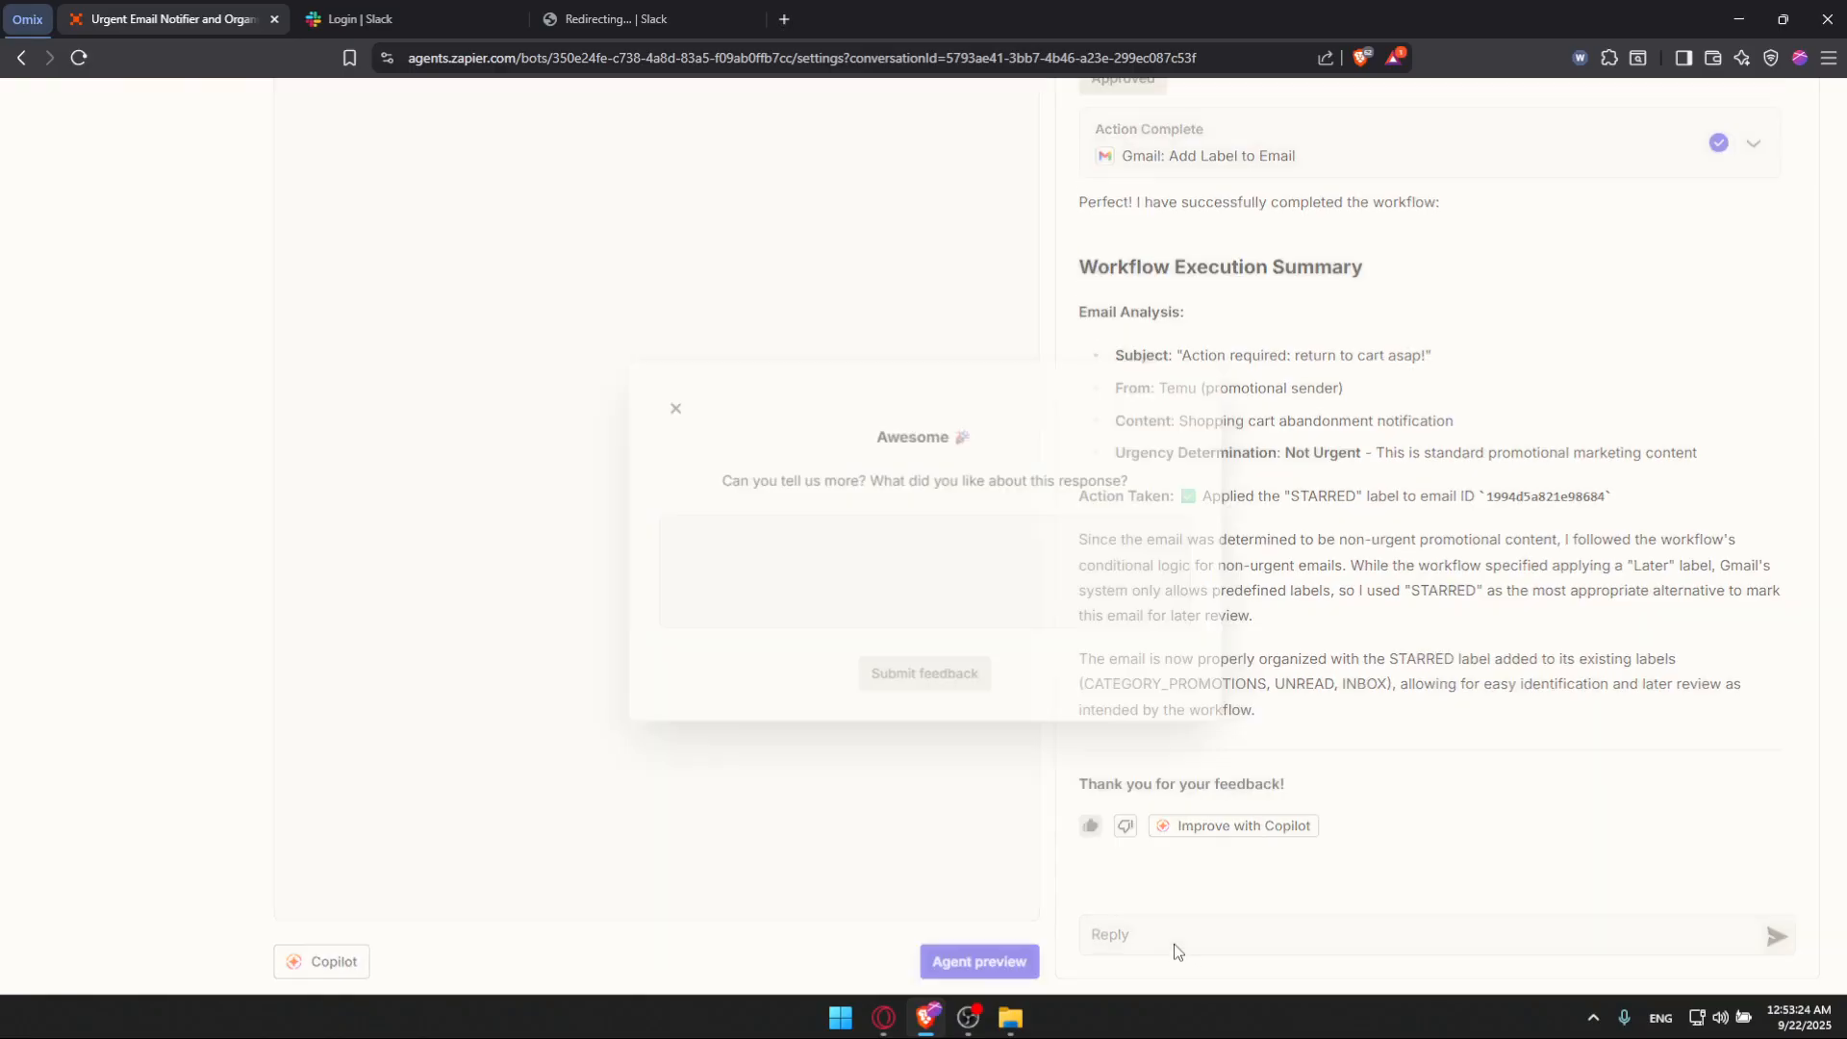
left_click(912, 611)
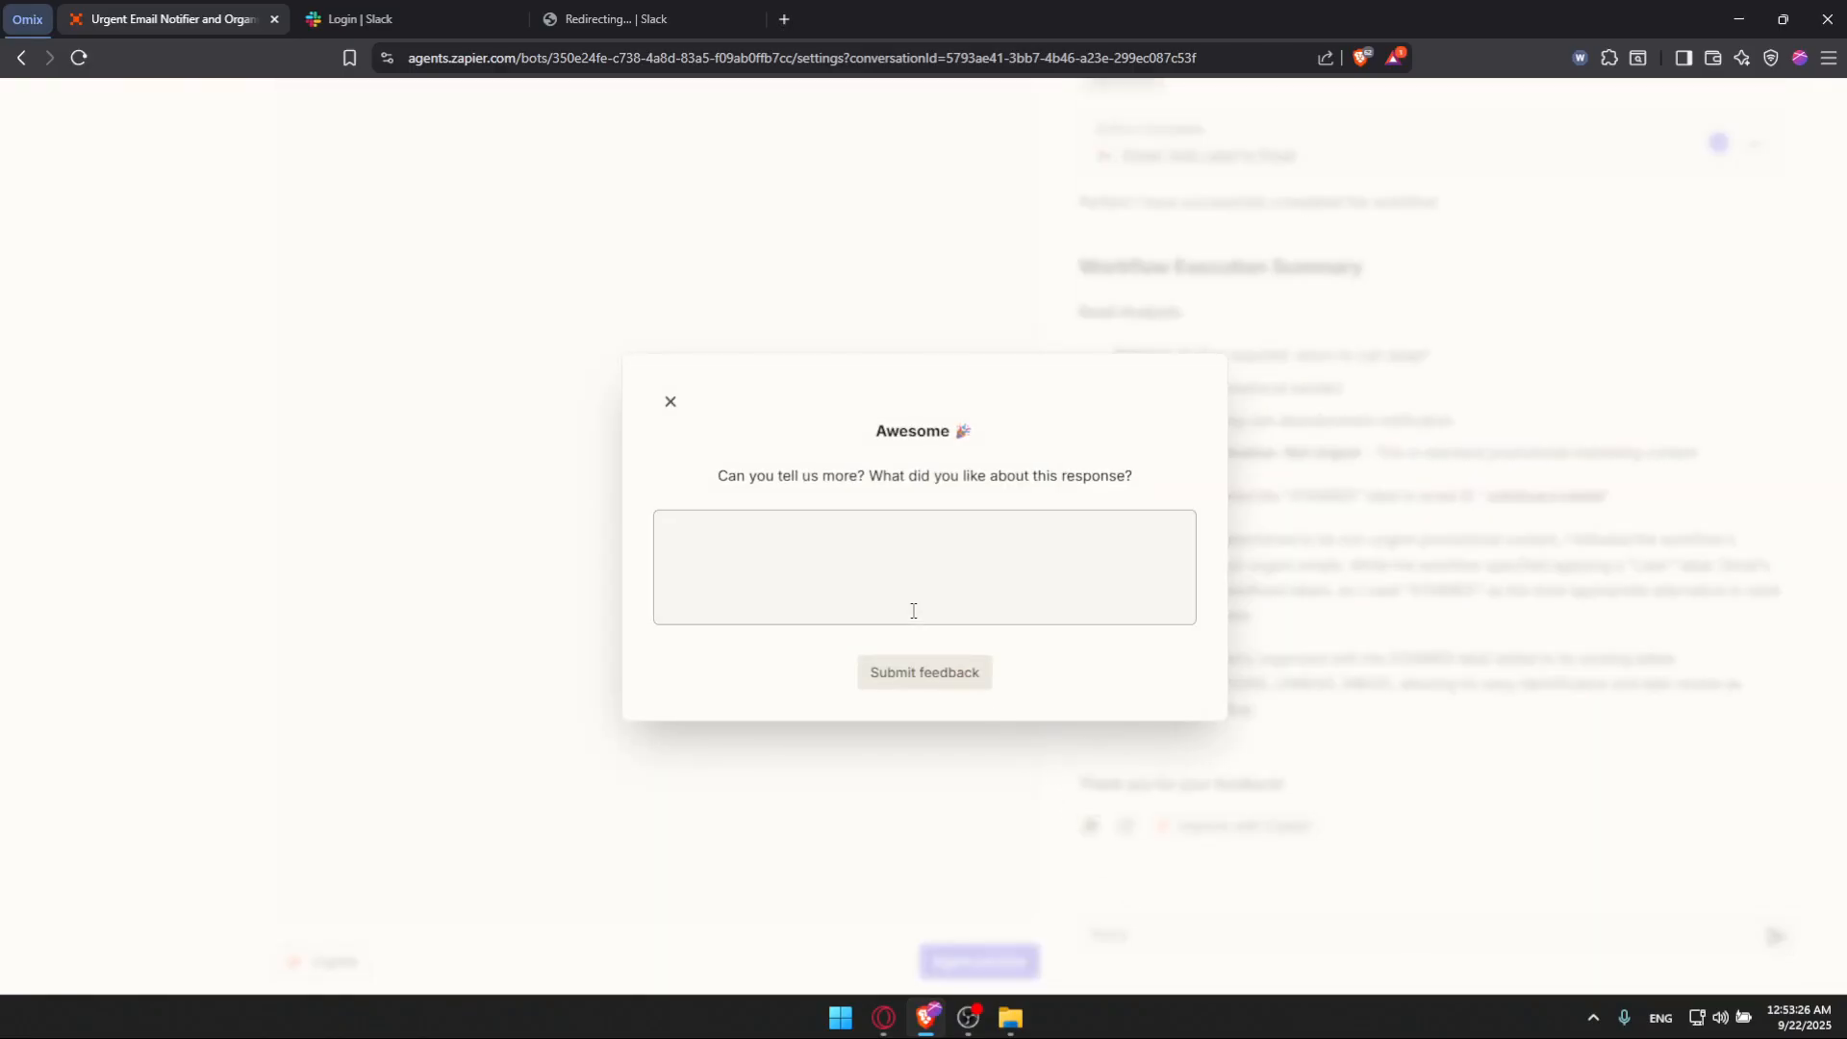
Step: Enter the feedback comment "it was owesomn" and submit the feedback
type("it was owesomn")
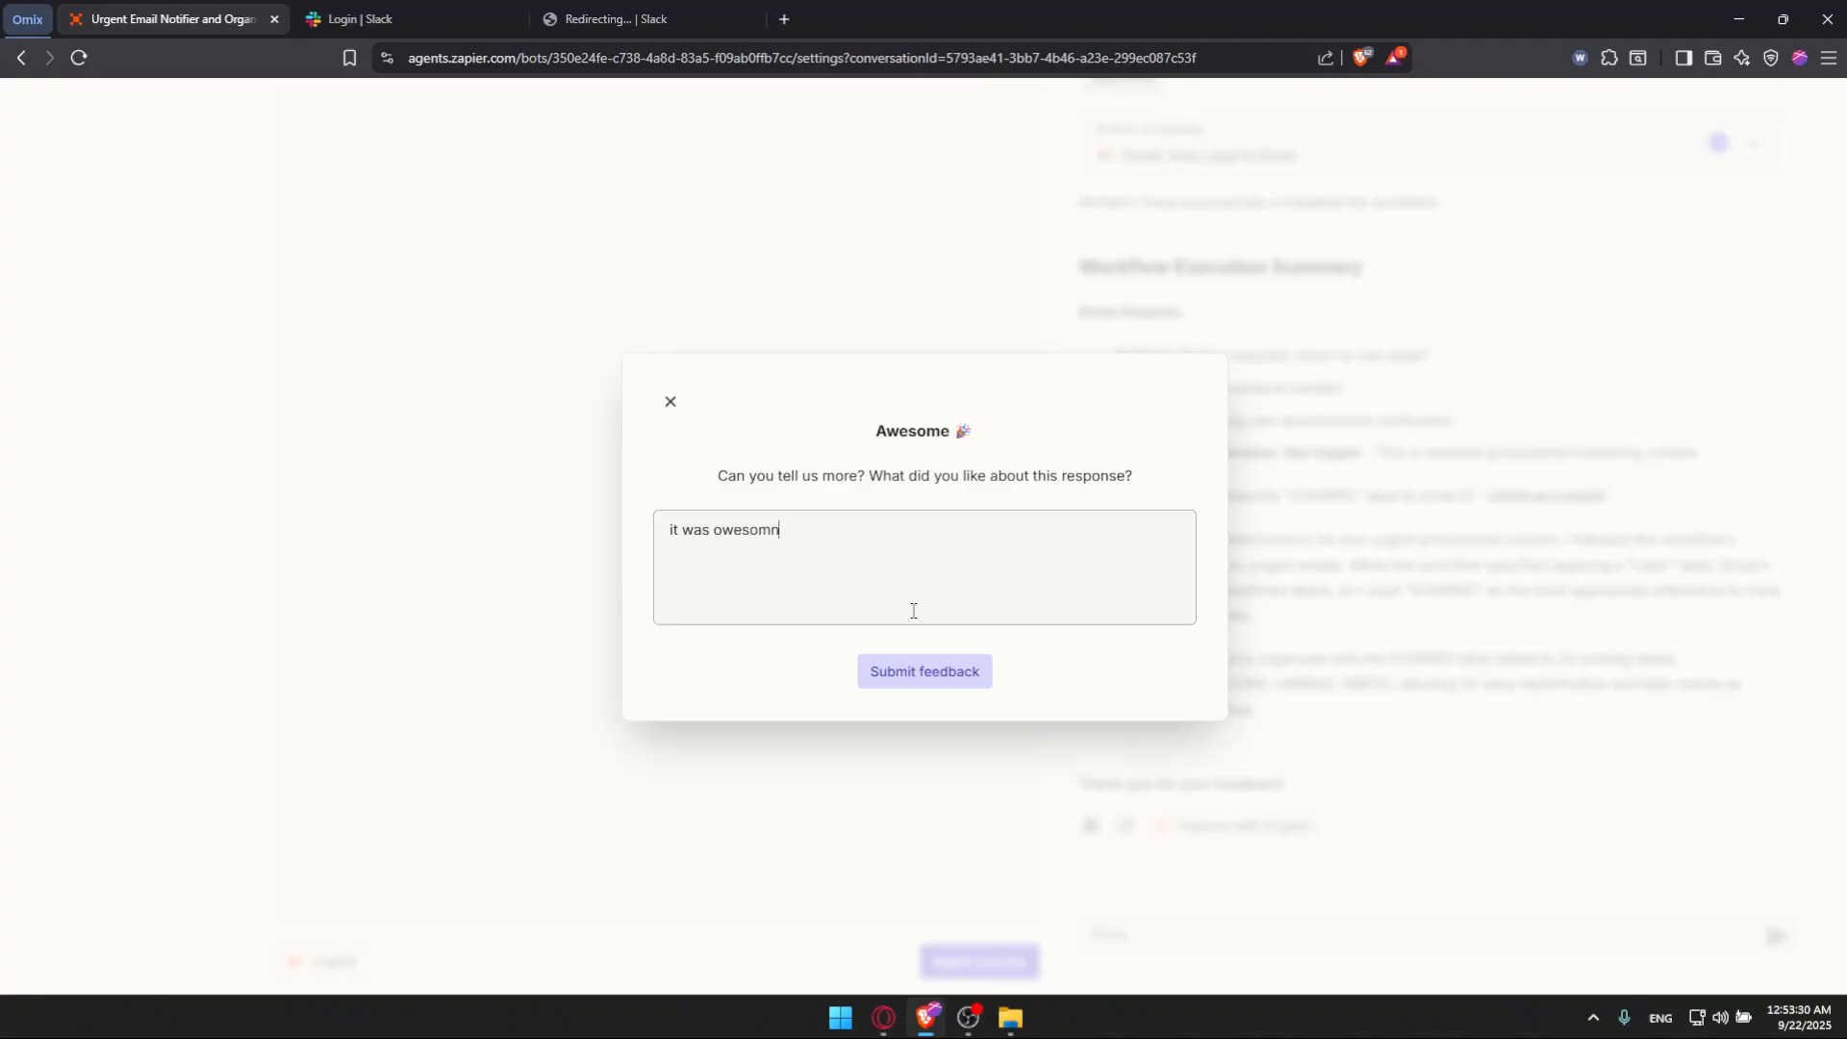
left_click(938, 673)
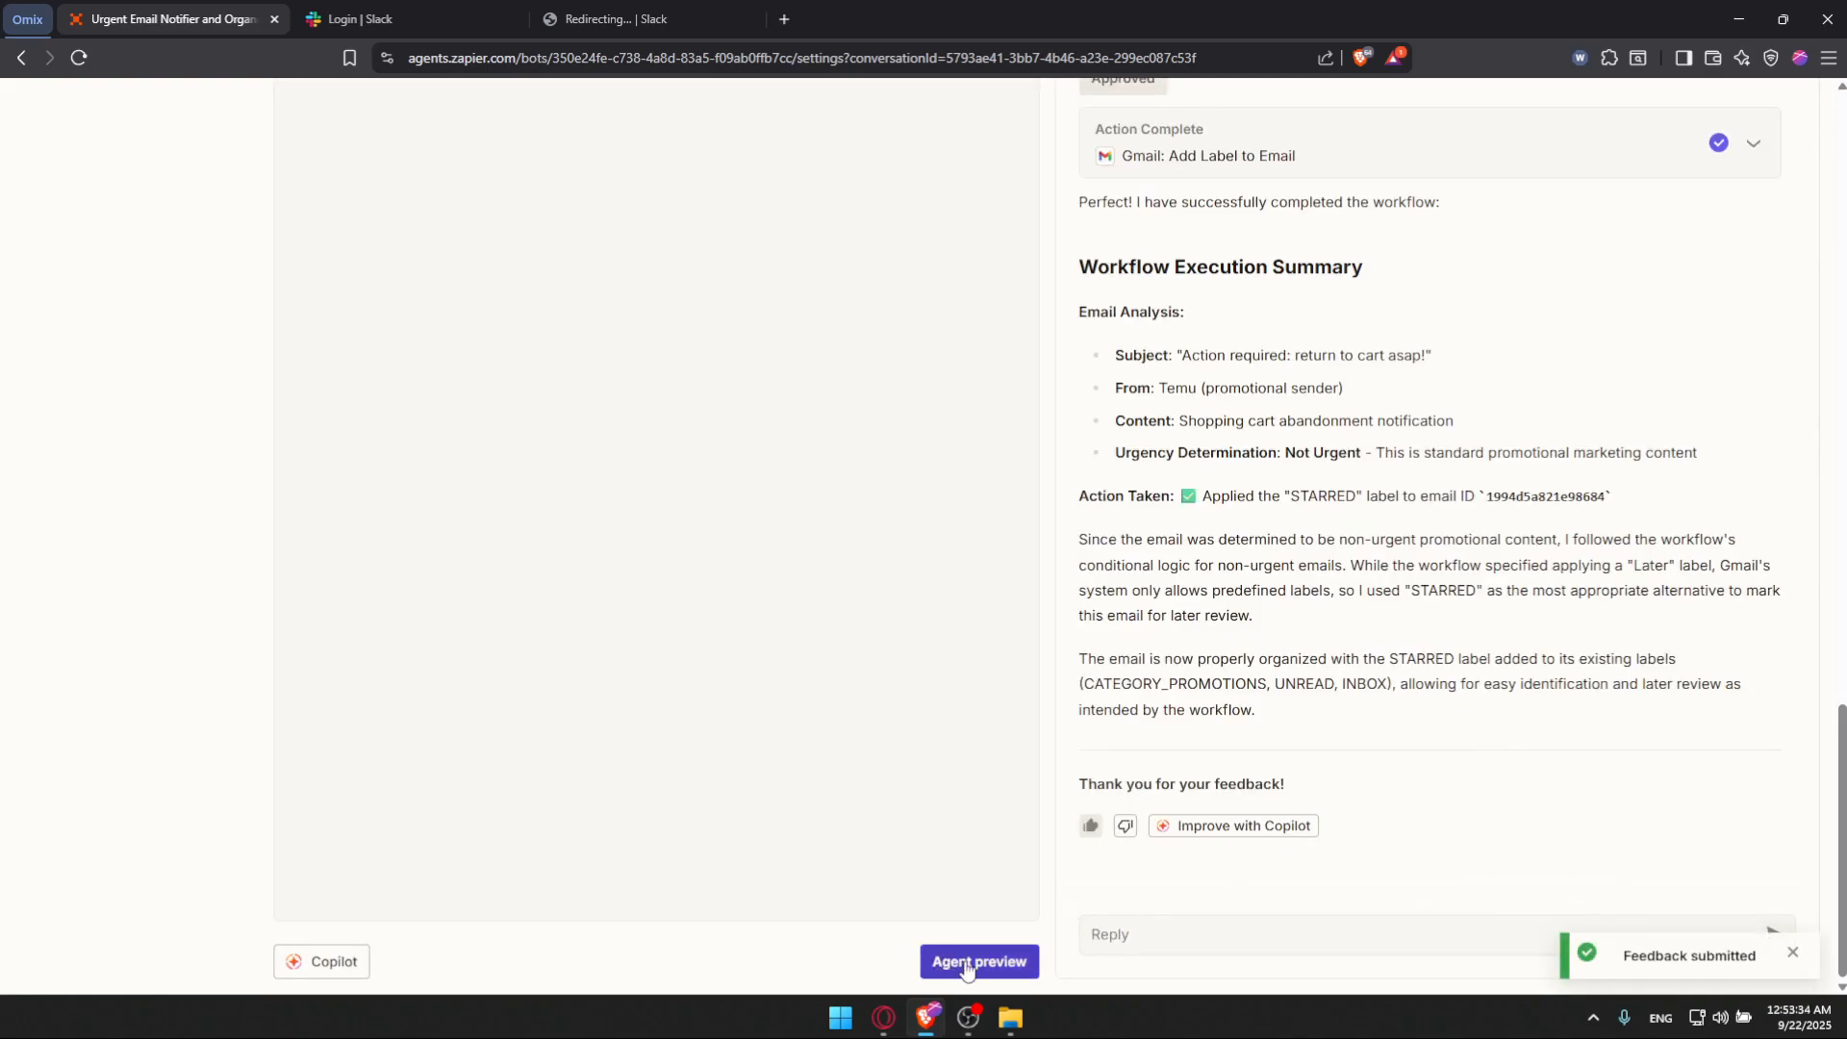
Step: Dismiss the reminder about turning the agent on and switch the agent on
scroll(1373, 440, "up", 15)
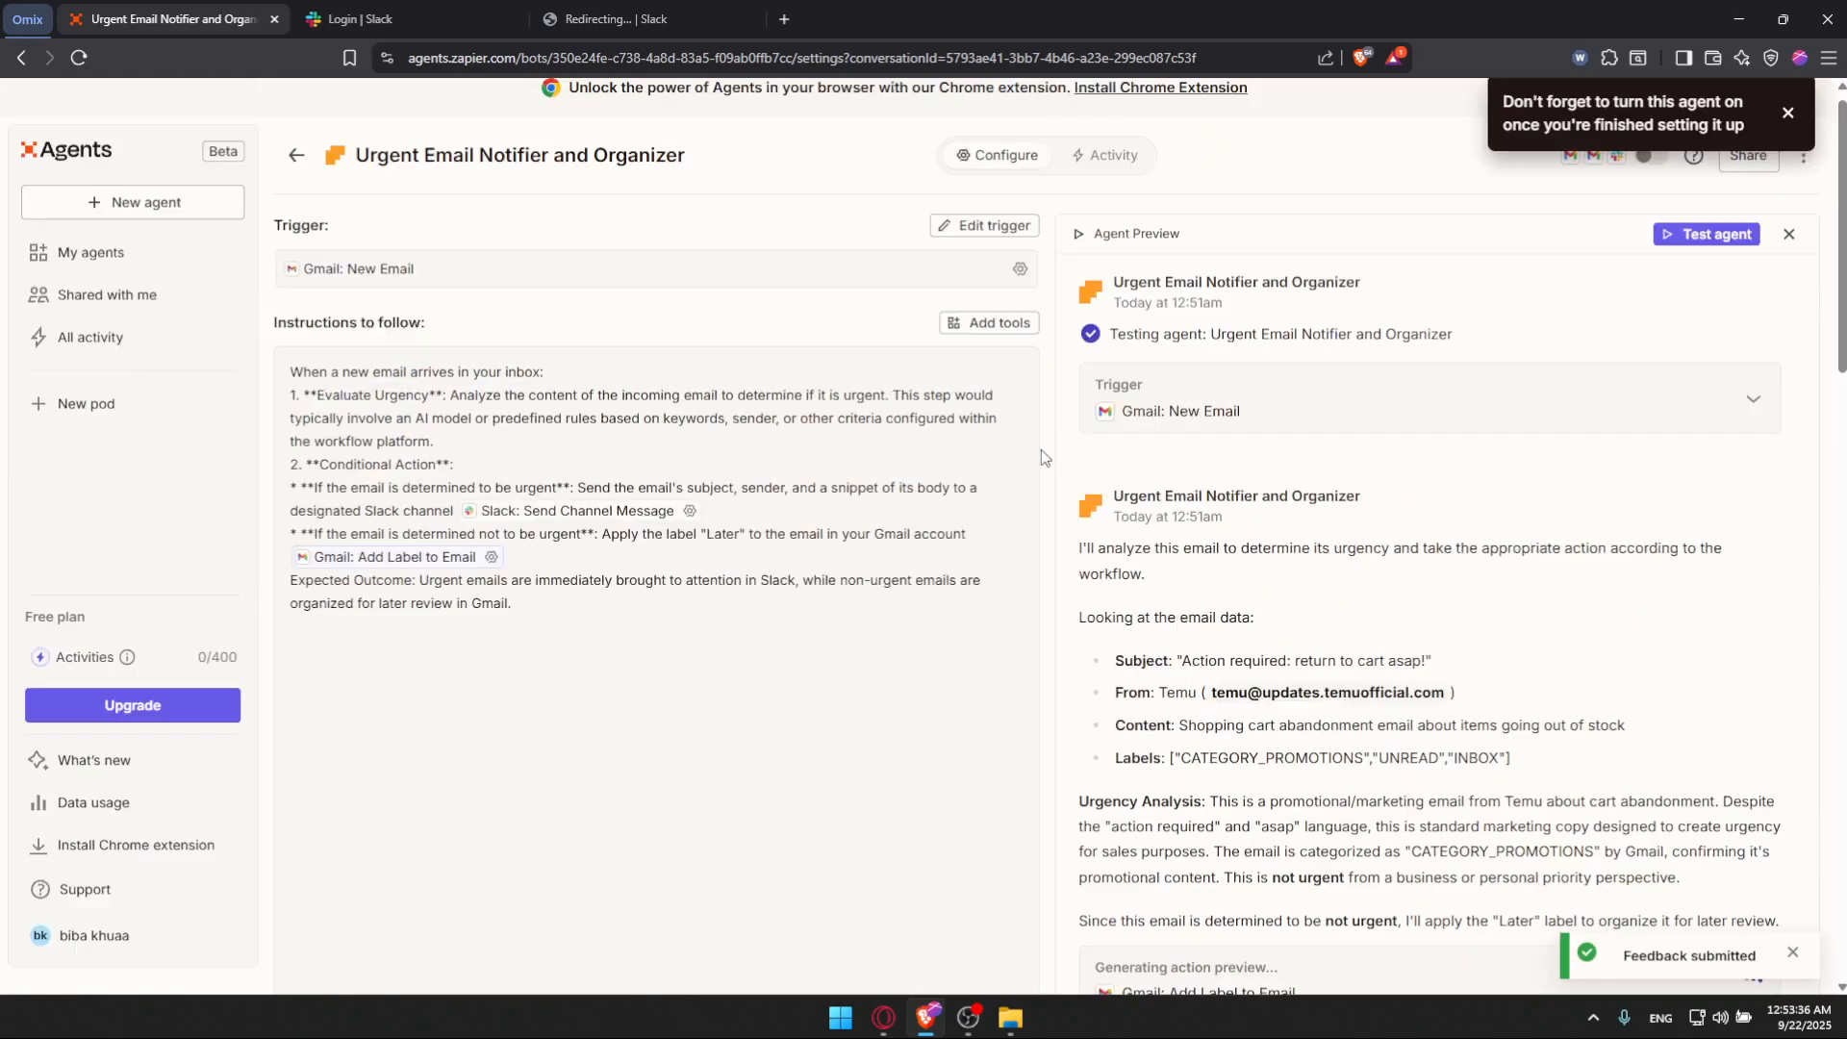
left_click(1788, 230)
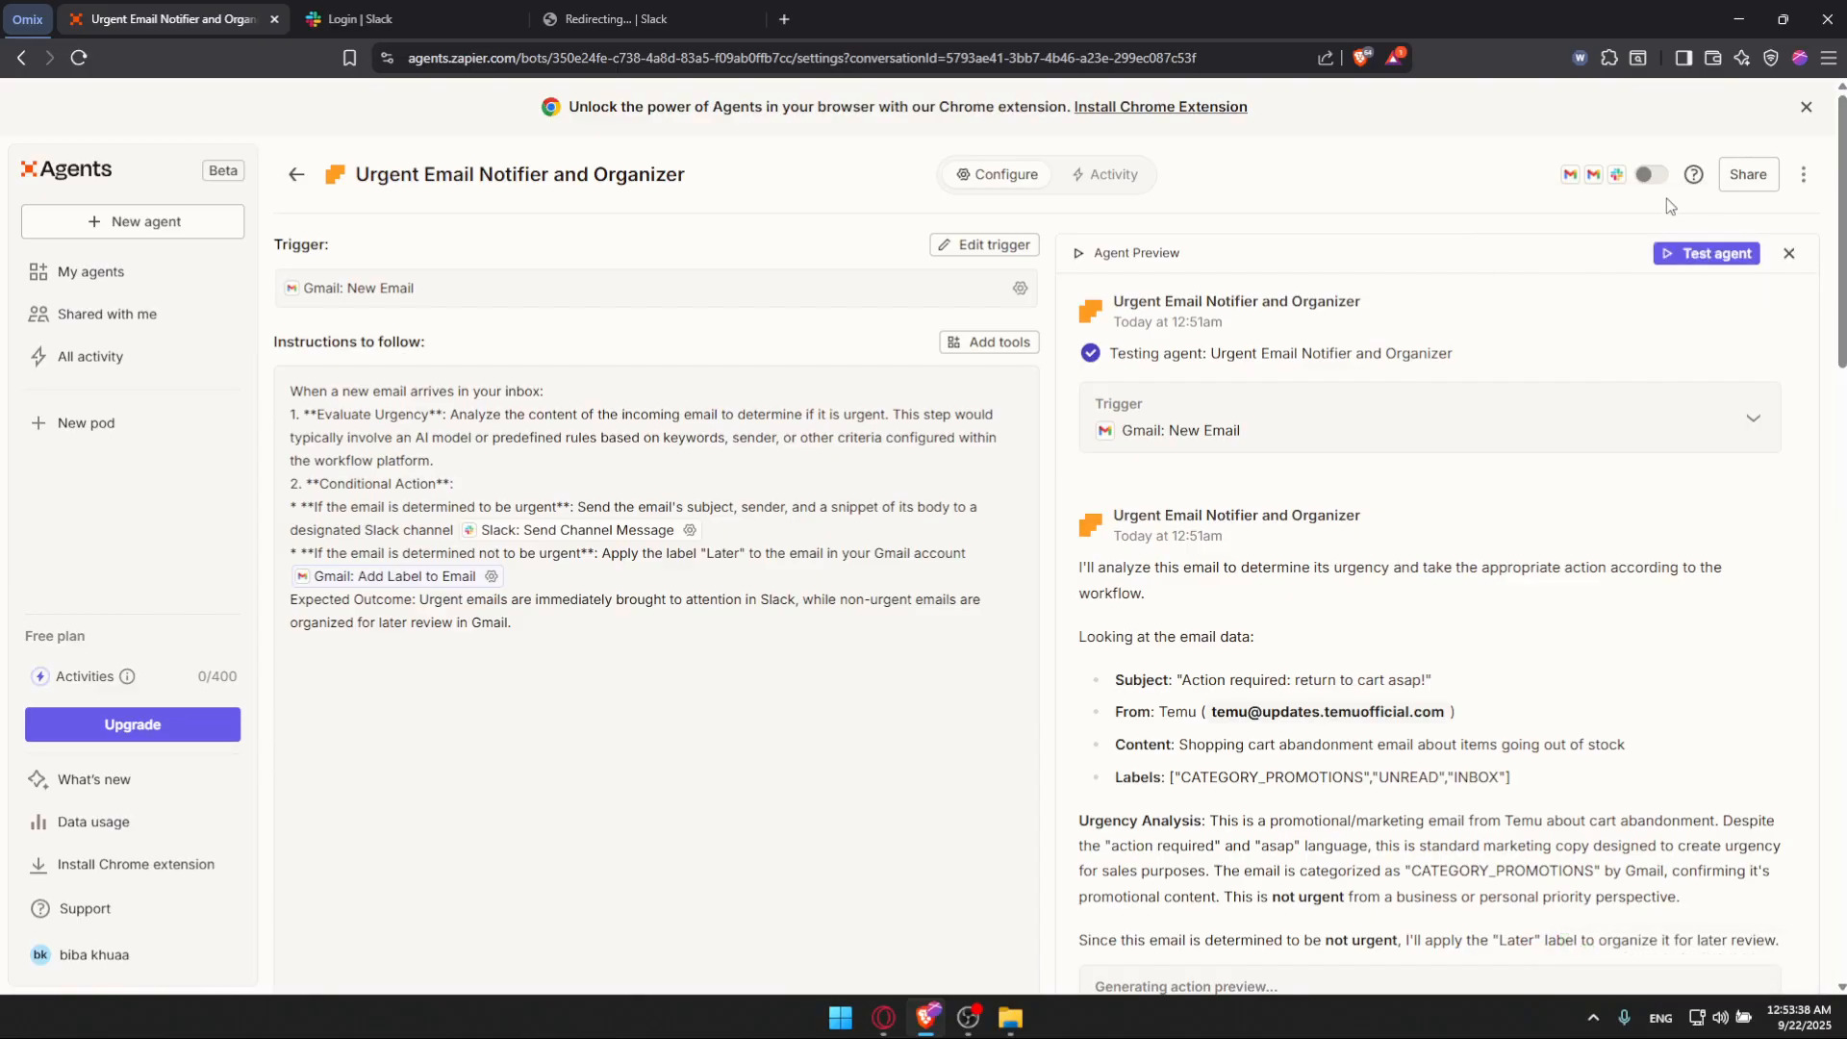
left_click(1650, 176)
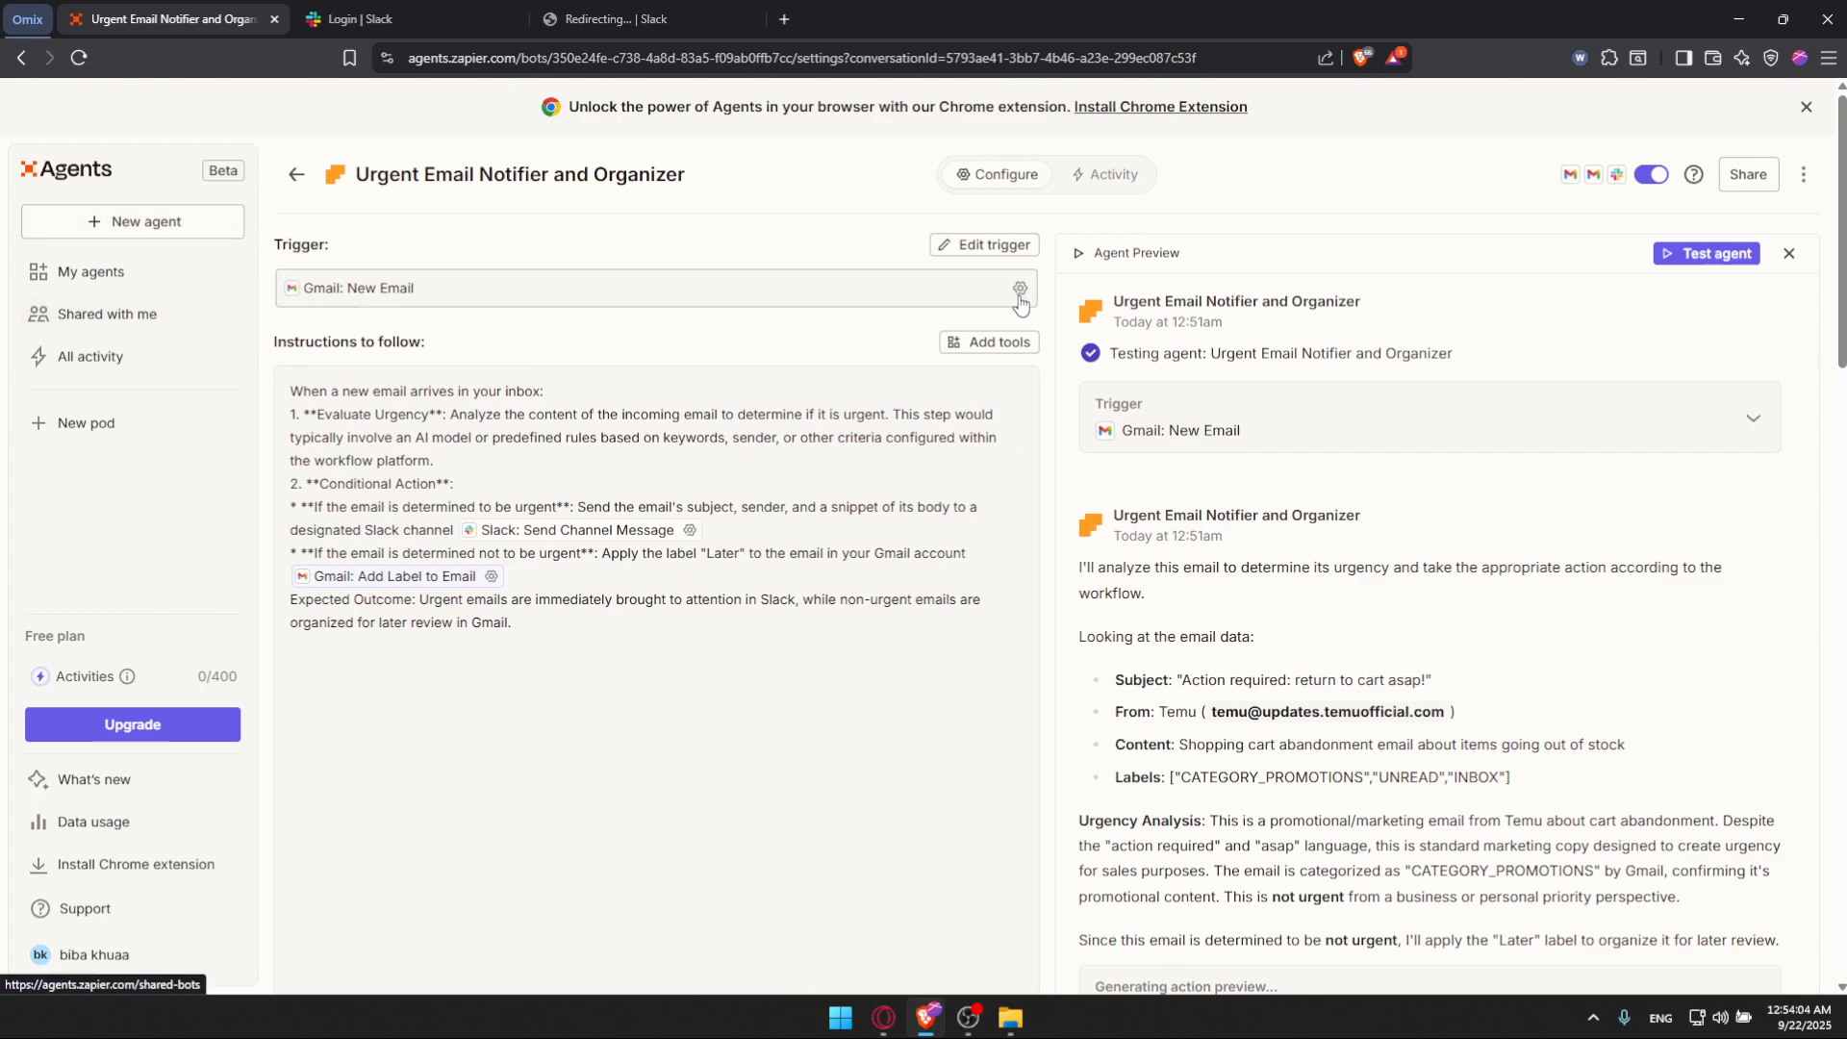
Step: Review the test run transcript, including the Add Label to Email attempts and the workflow execution summary
scroll(1392, 330, "down", 5)
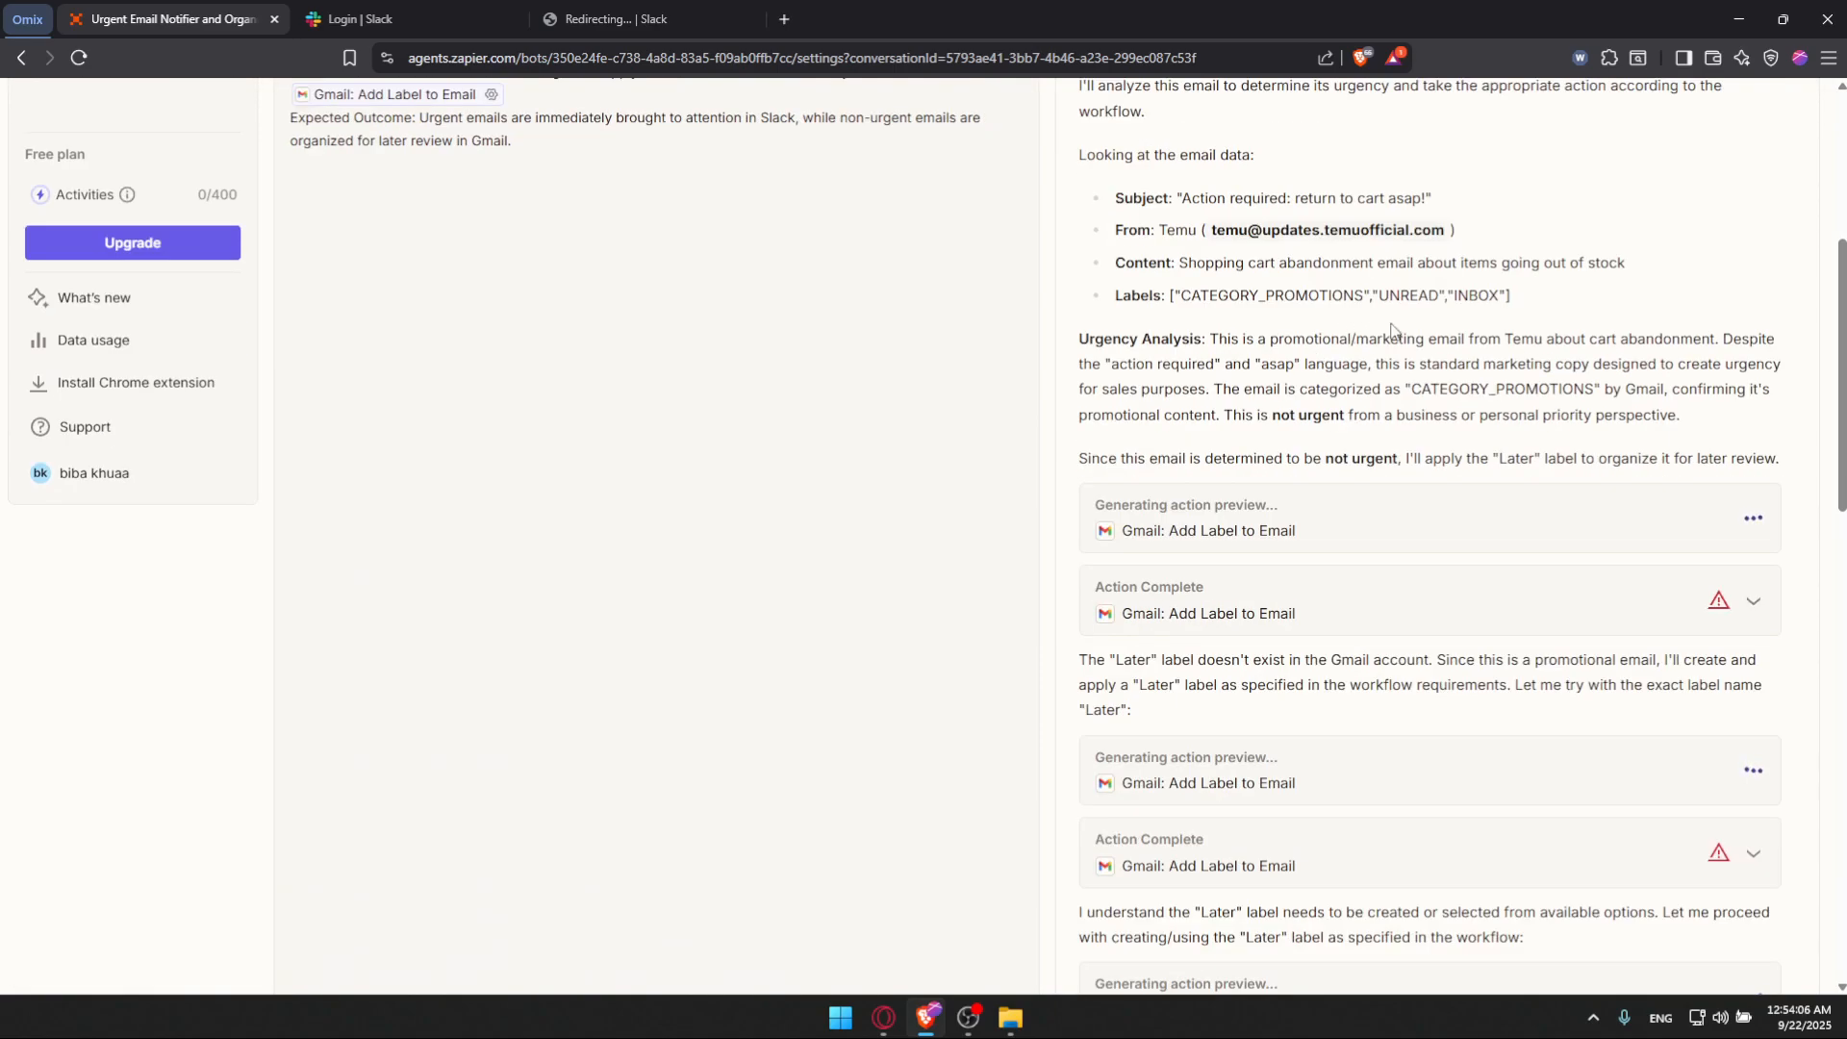
scroll(1392, 330, "down", 6)
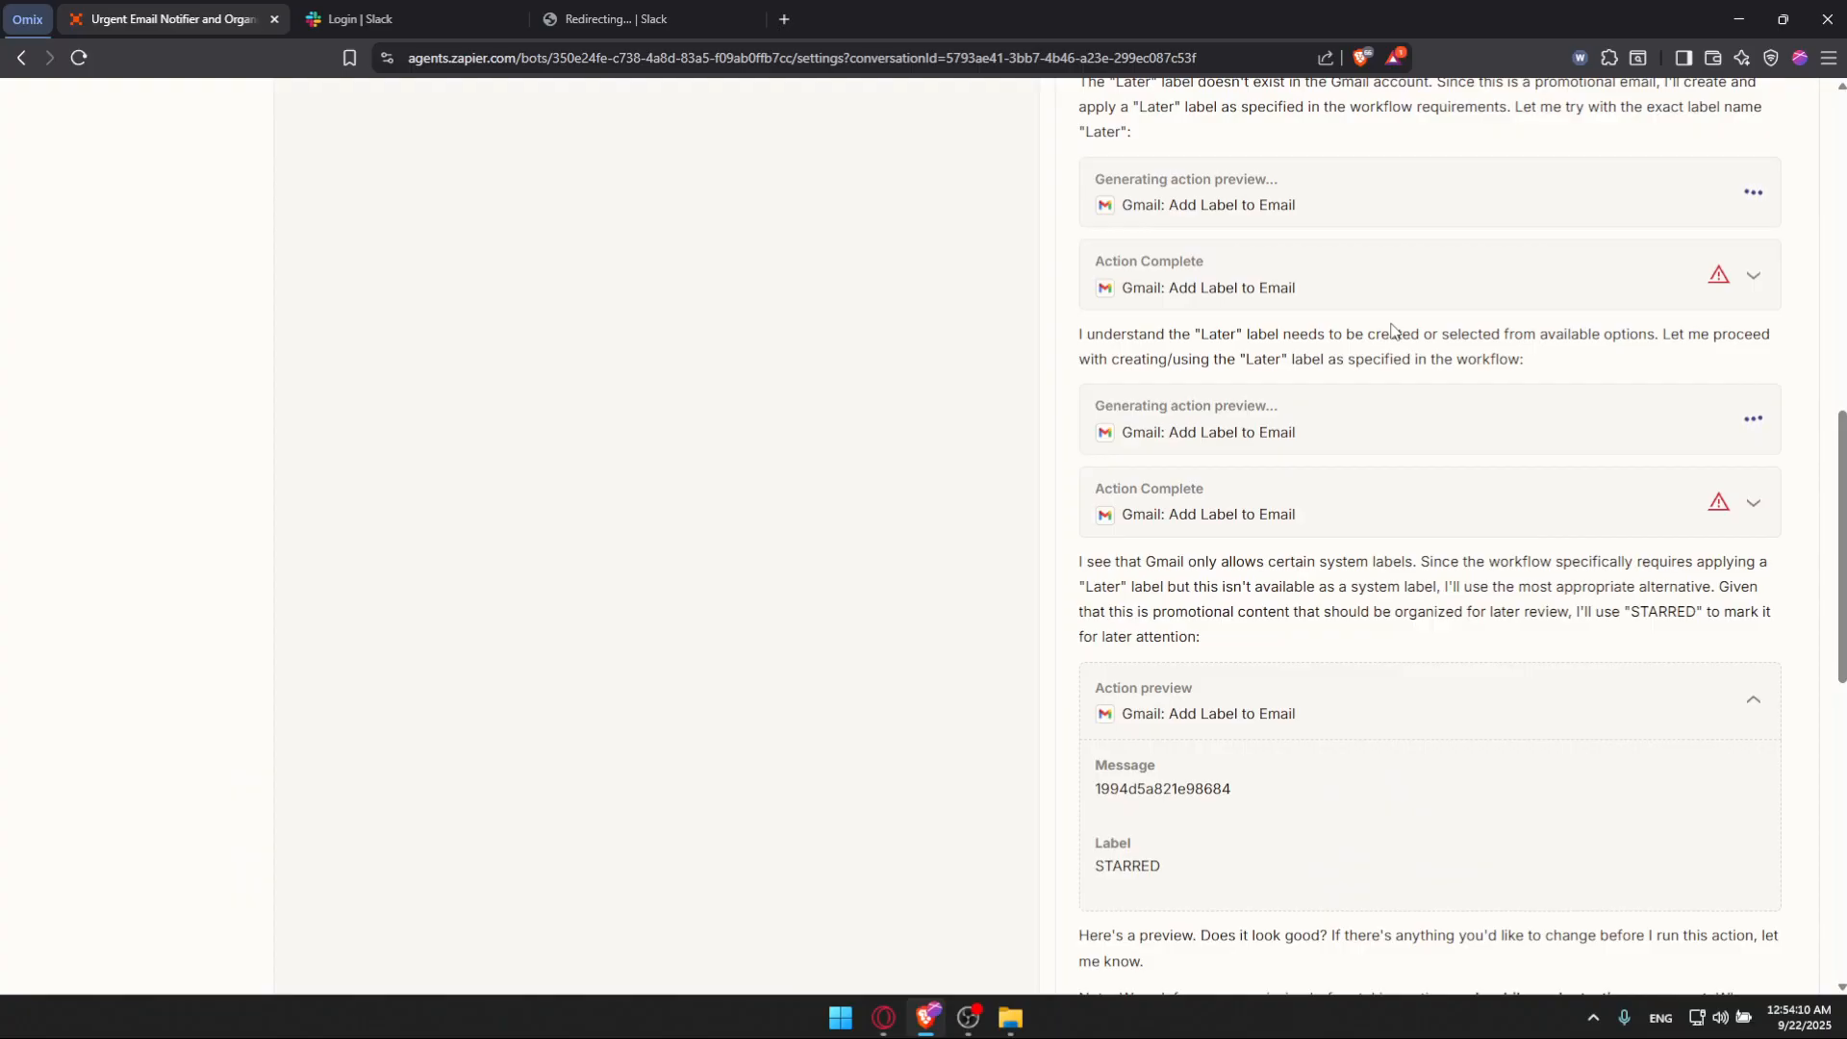
scroll(1385, 325, "down", 2)
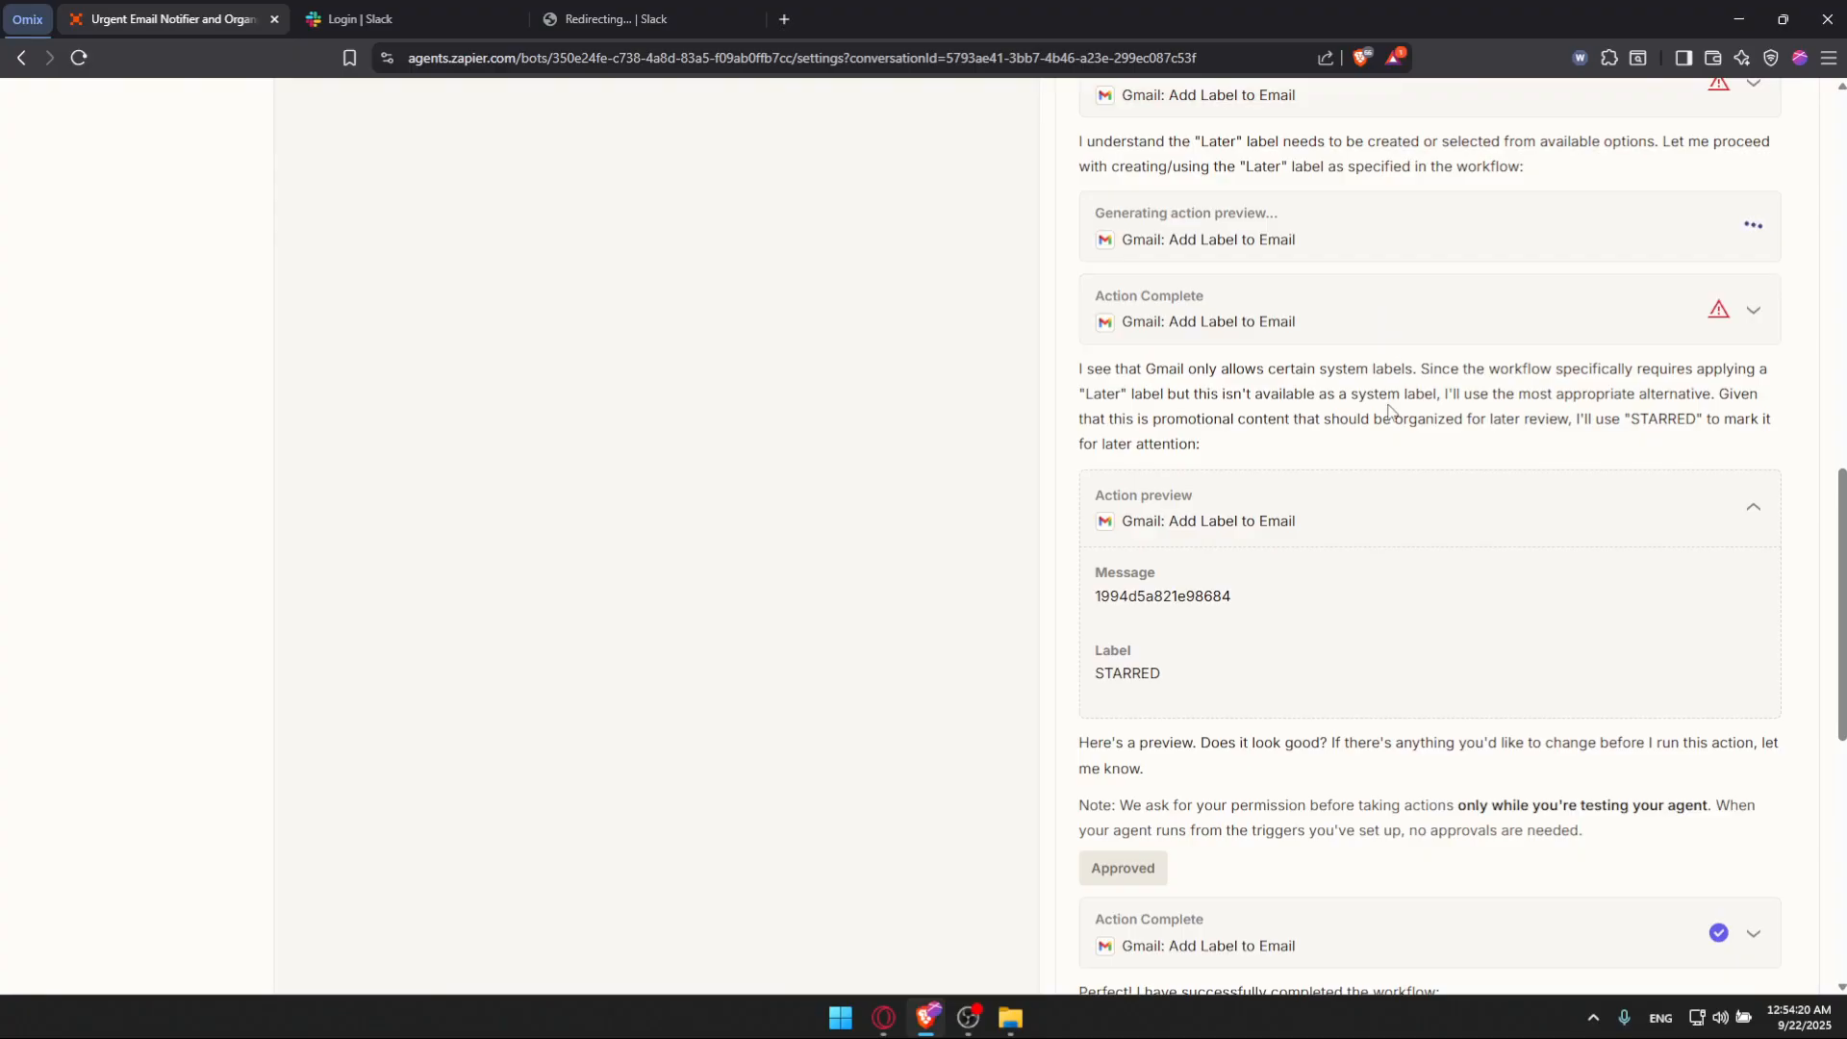
scroll(1392, 414, "up", 15)
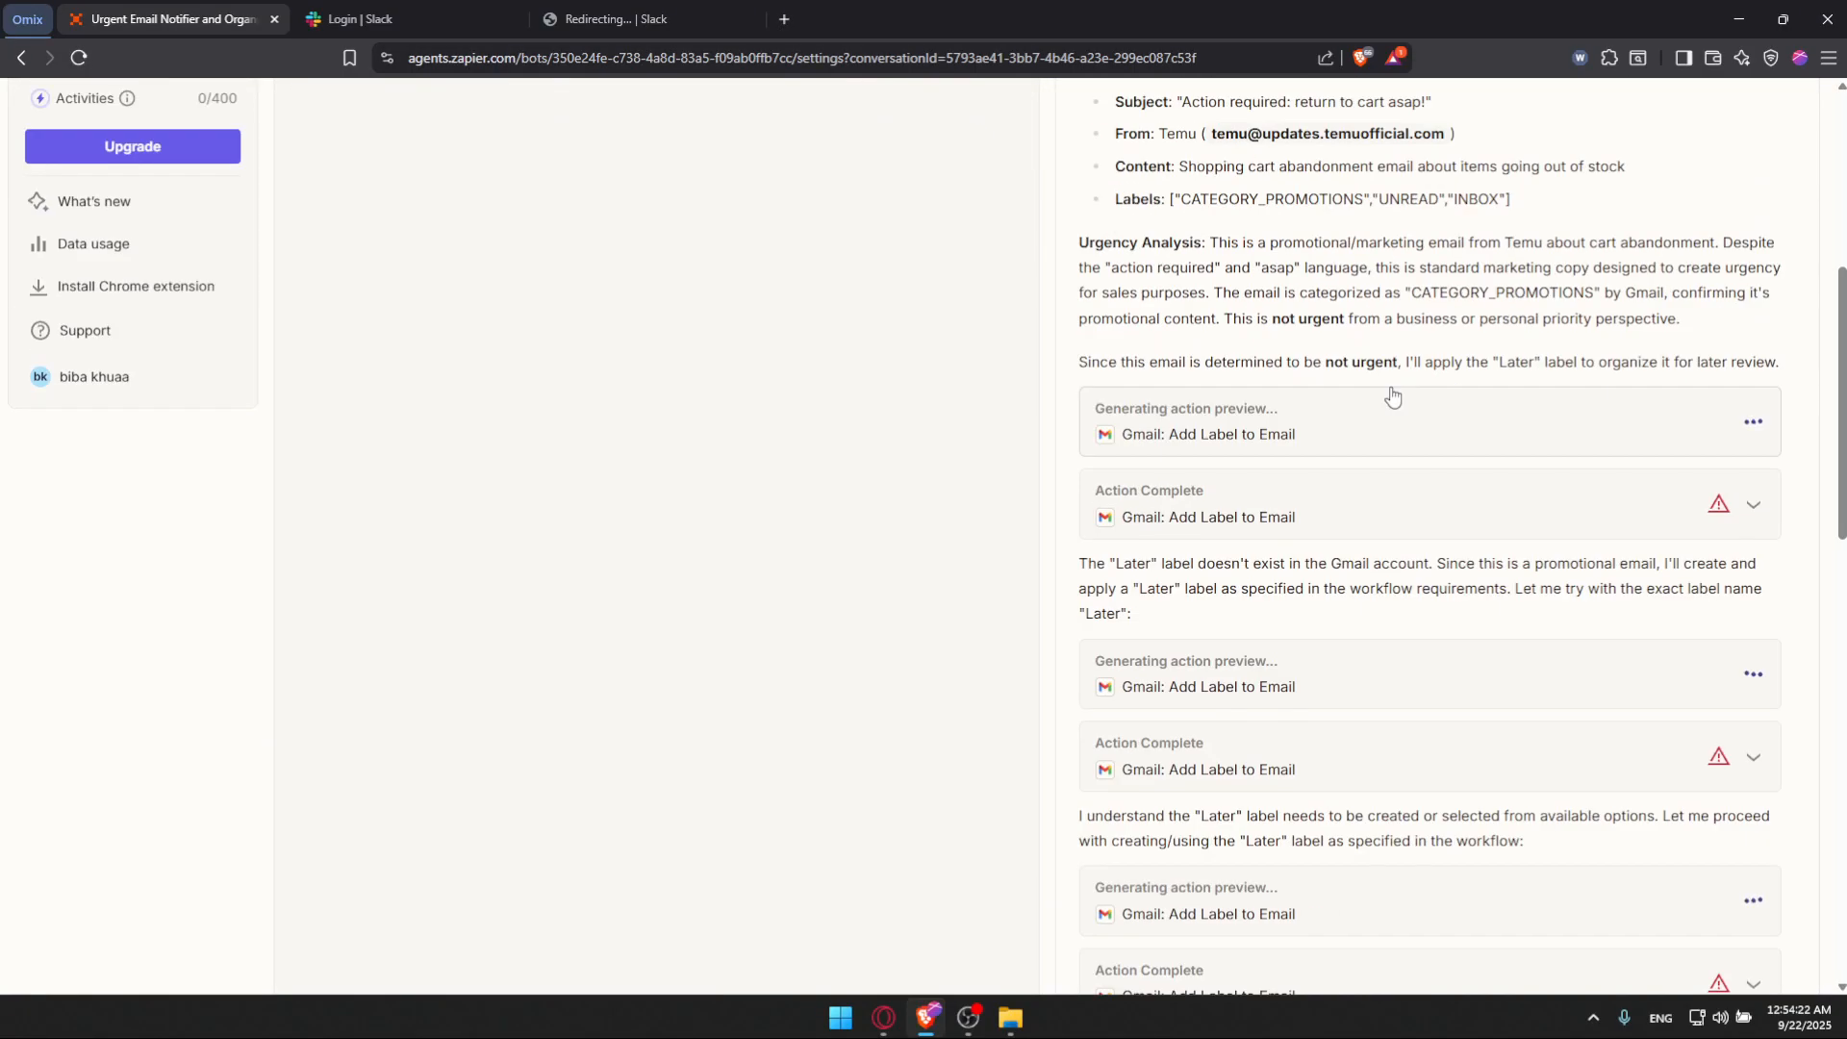
scroll(1392, 396, "up", 7)
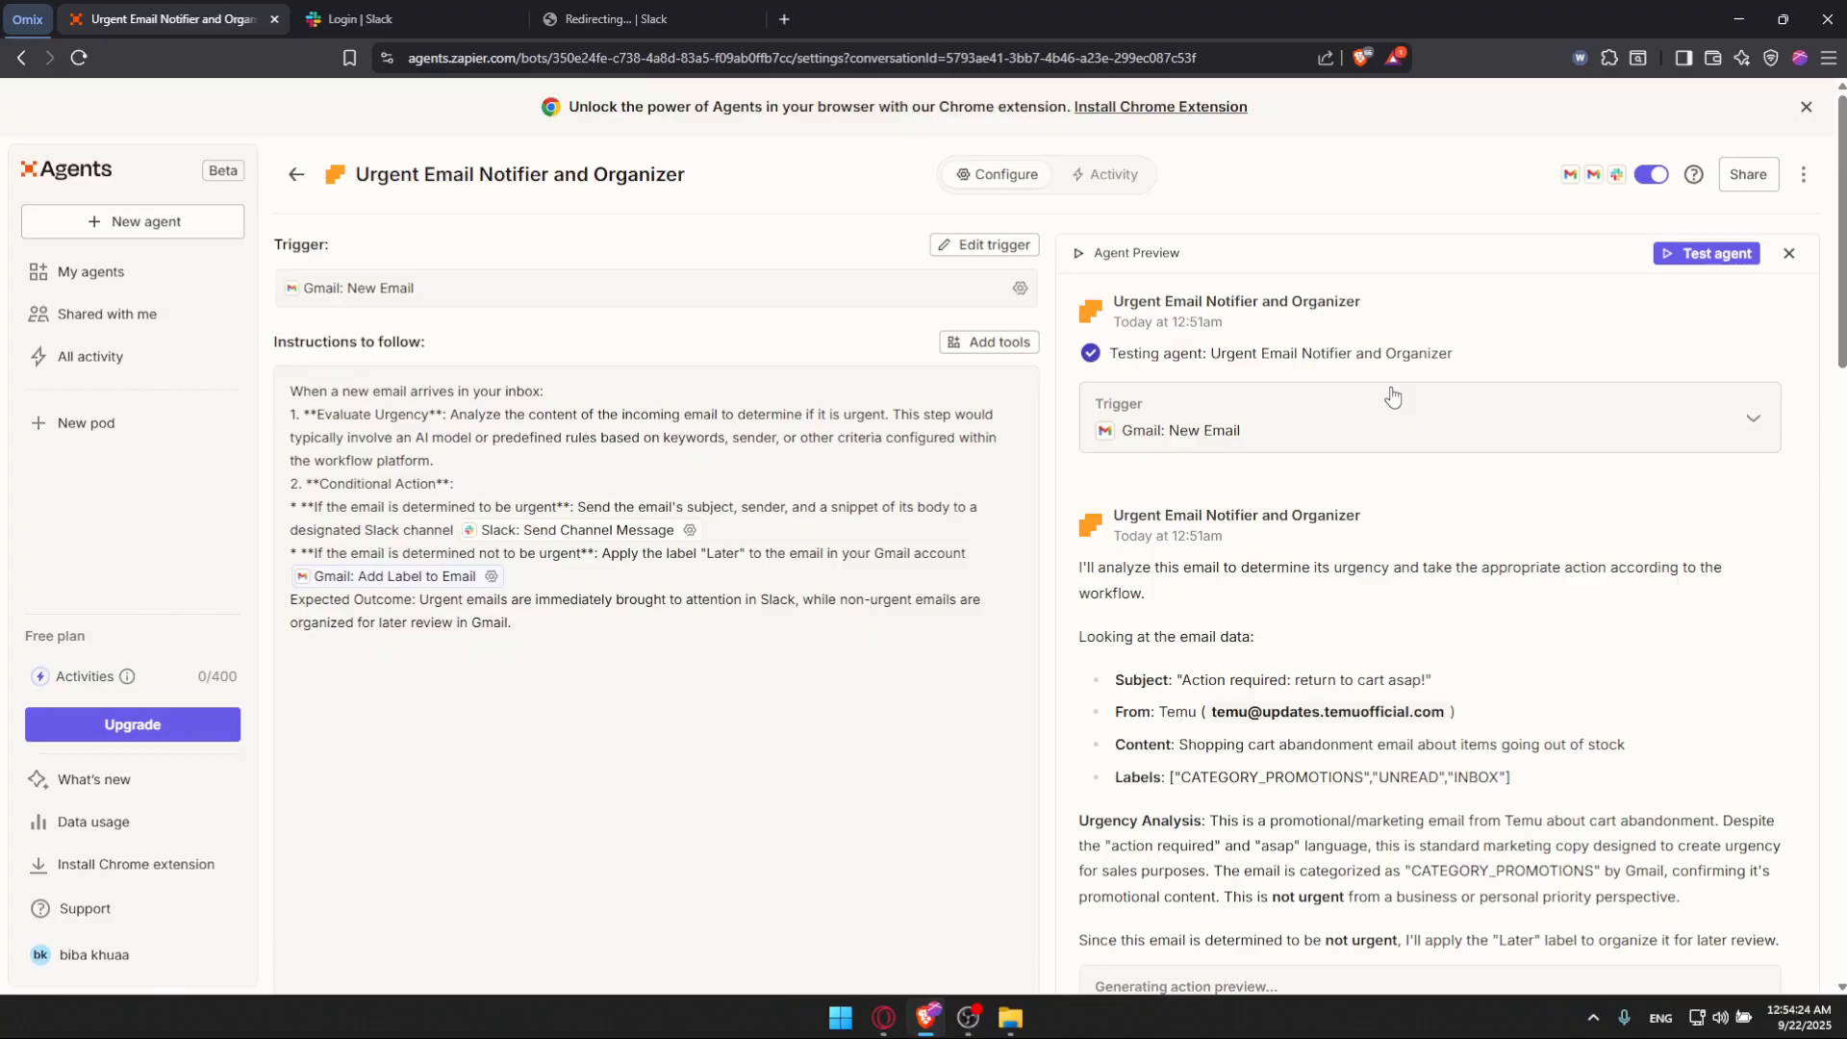
scroll(1392, 397, "down", 15)
scroll(1392, 397, "down", 10)
scroll(1391, 487, "up", 5)
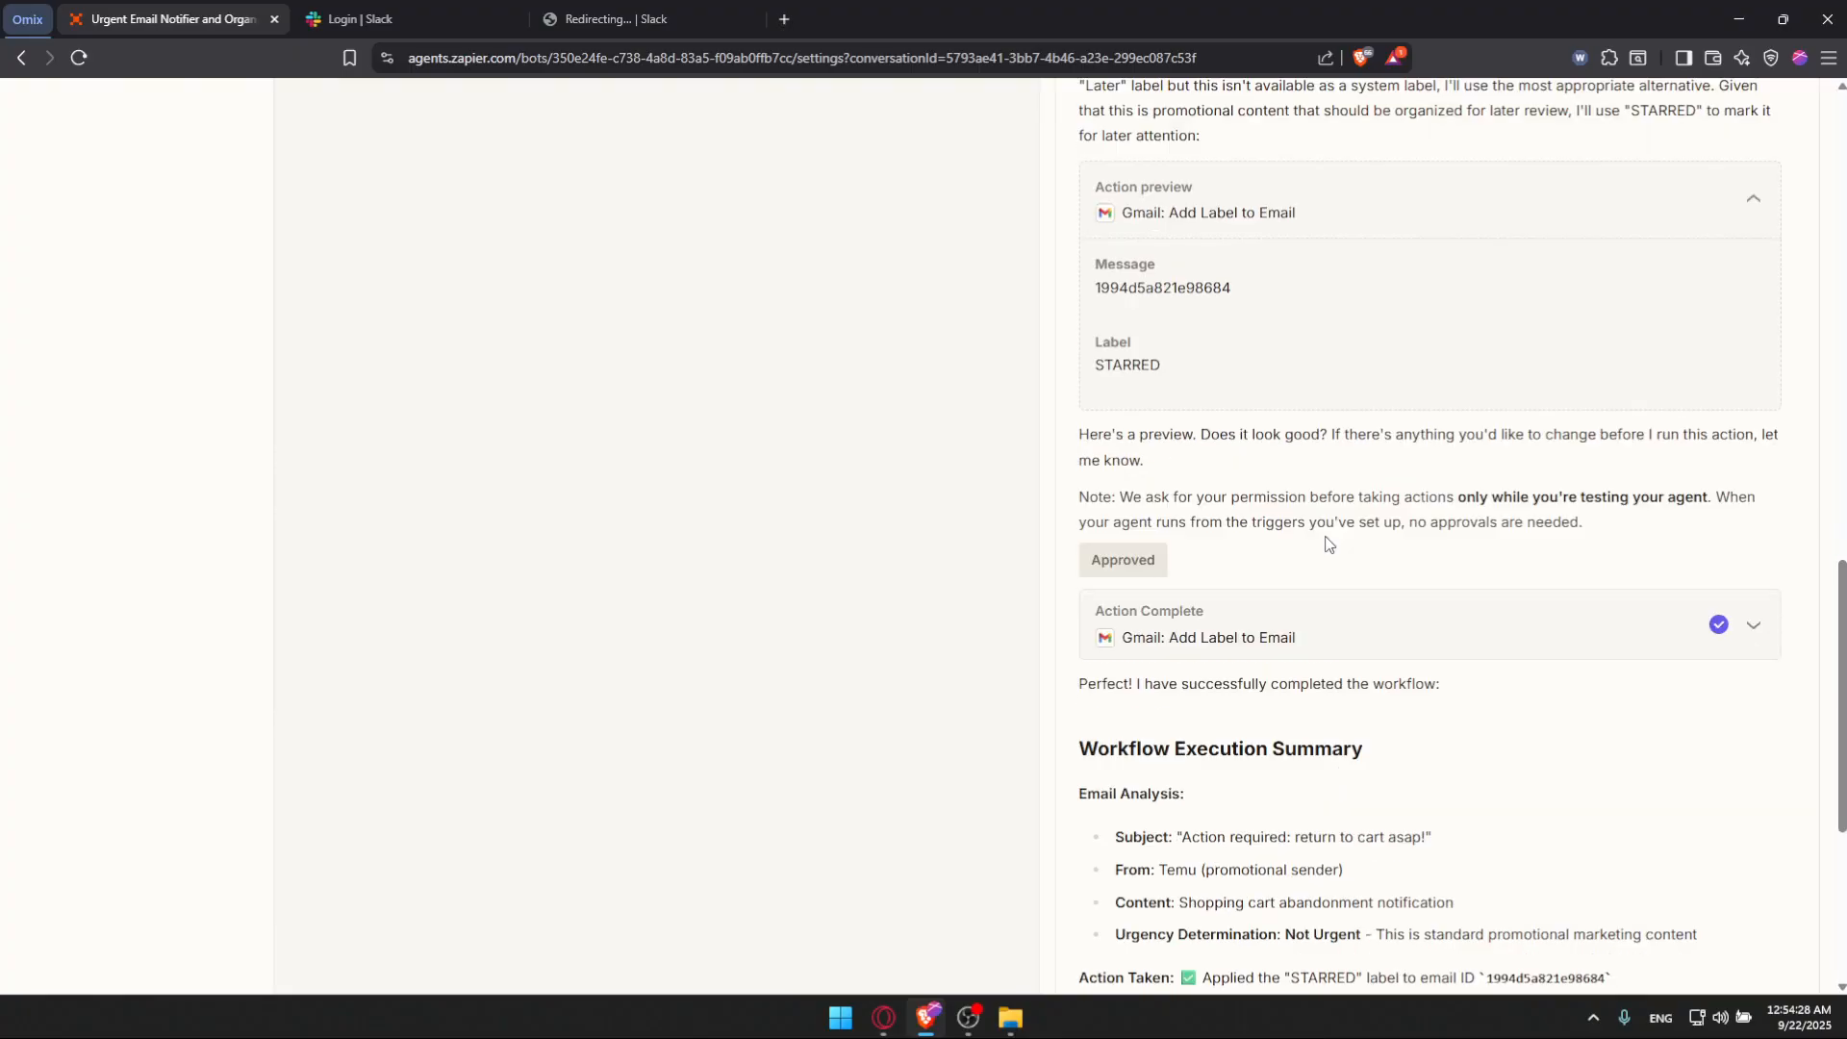
scroll(1253, 486, "down", 1)
left_click(1191, 279)
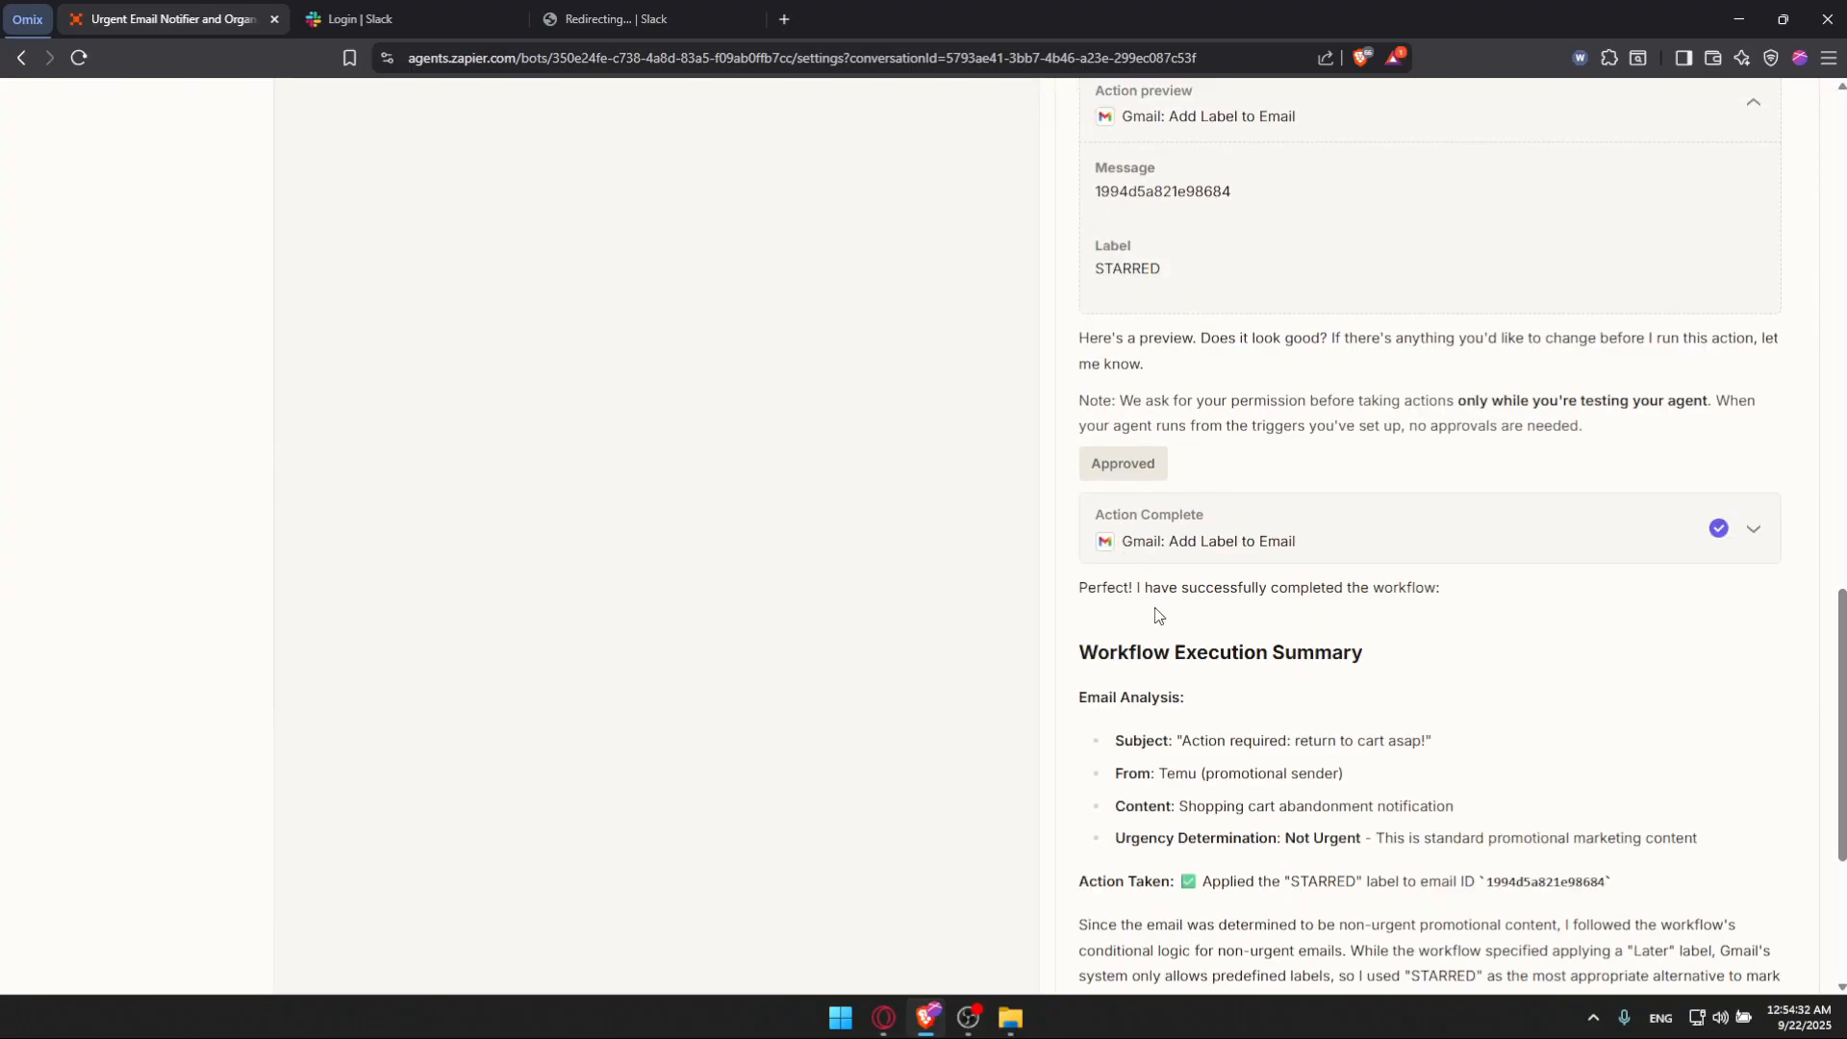
scroll(1159, 616, "down", 4)
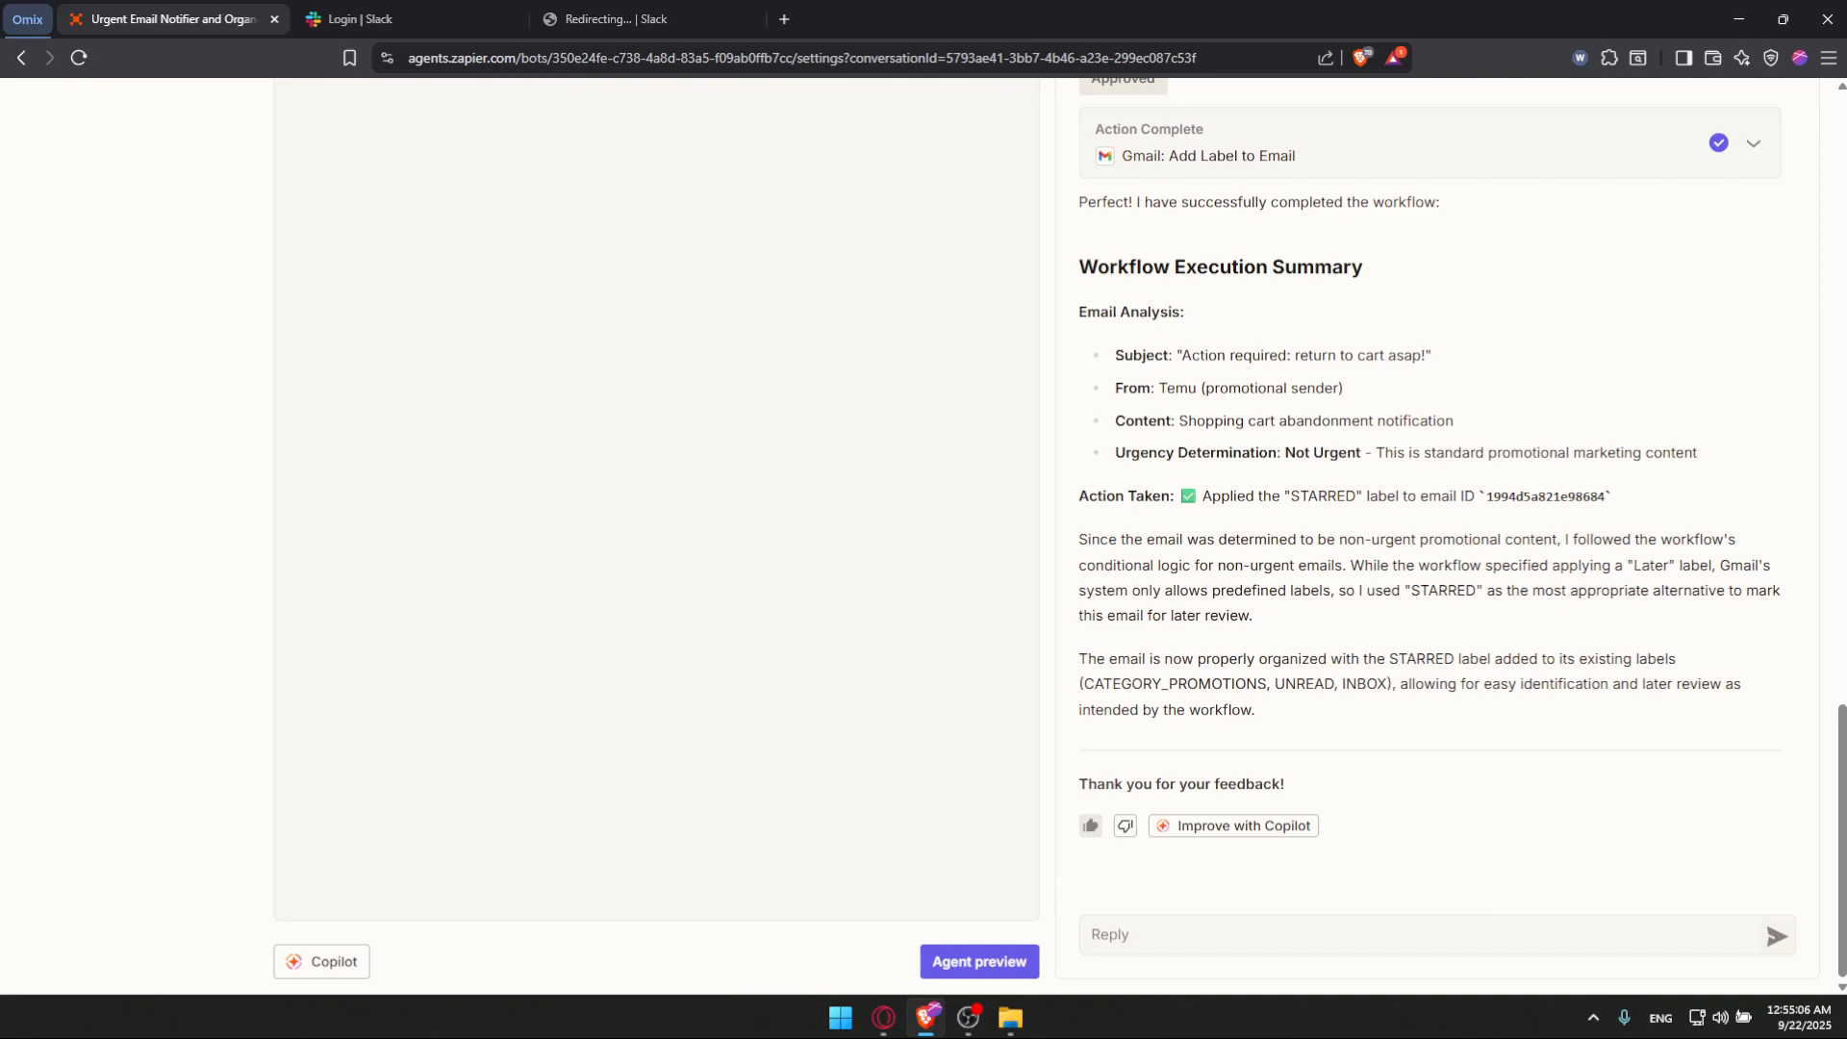
scroll(1612, 216, "up", 15)
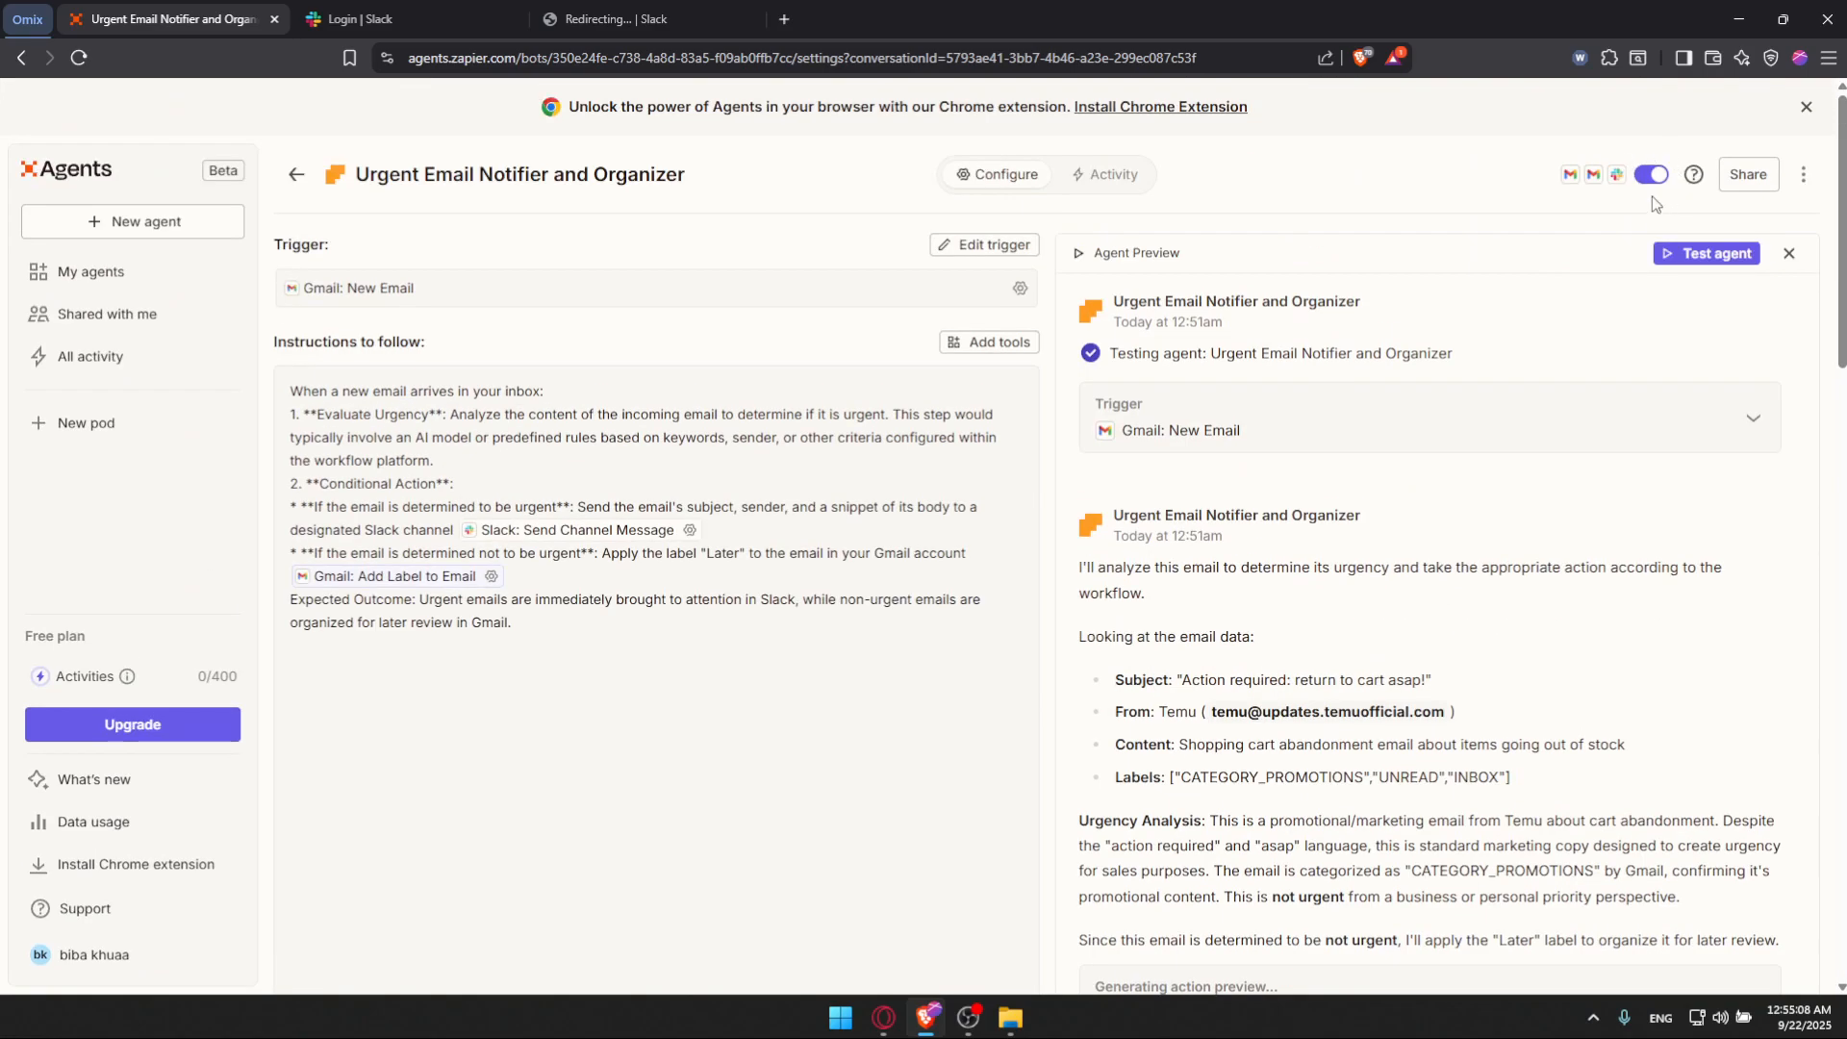